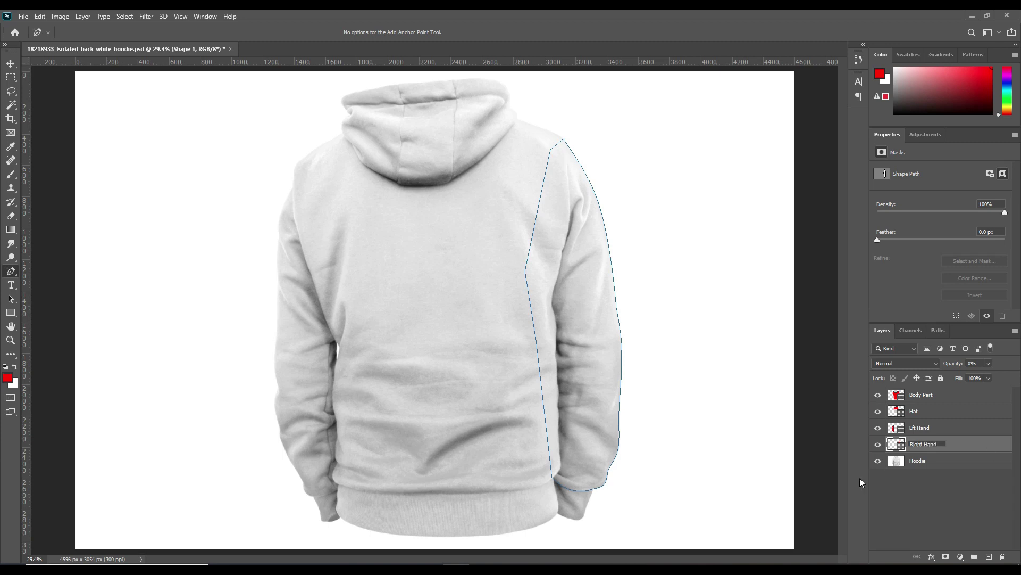
Finish naming the Right Hand layer and correct the Lft Hand layer's name to Left Hand.
click(921, 496)
double_click(915, 427)
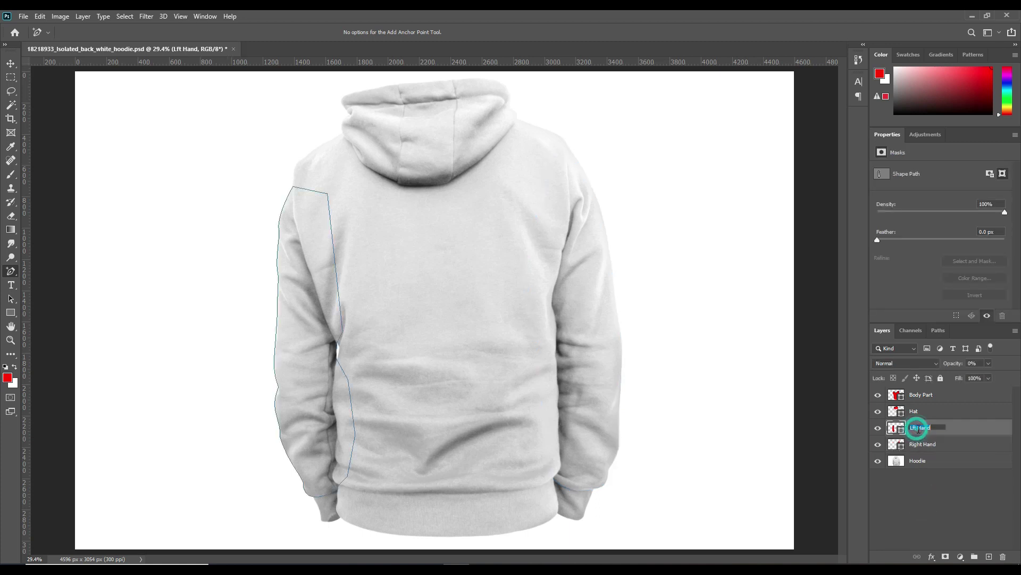
click(913, 427)
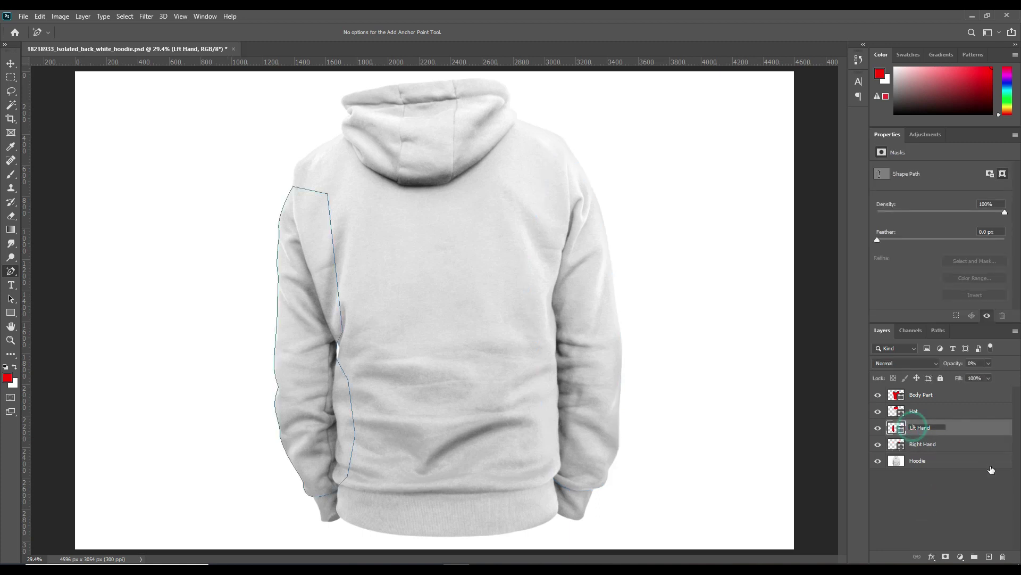
key(Return)
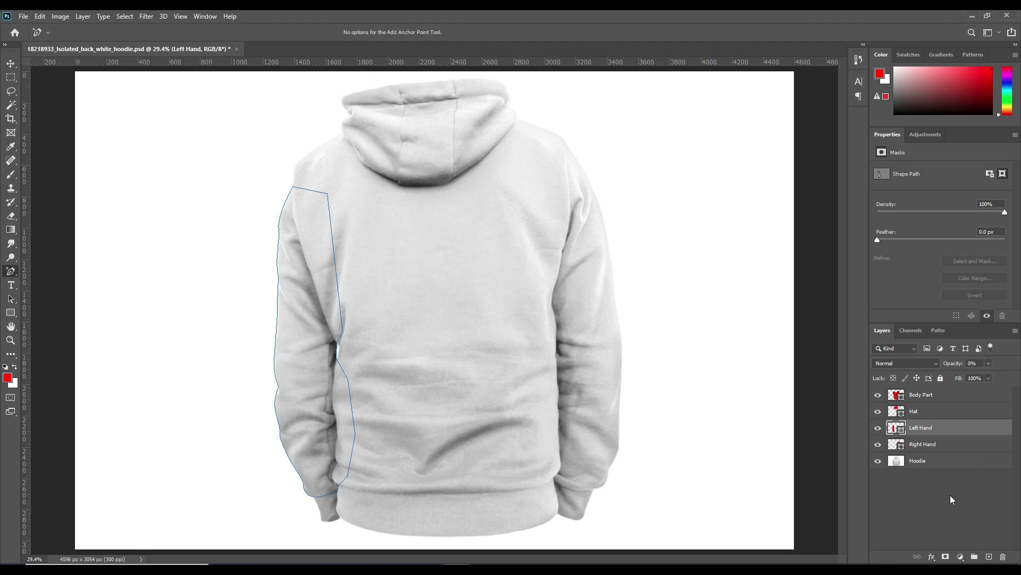
Draw a rough Pen shape about 1404 by 364 px around the hoodie's ribbed bottom band, above the Body Part layer.
click(912, 462)
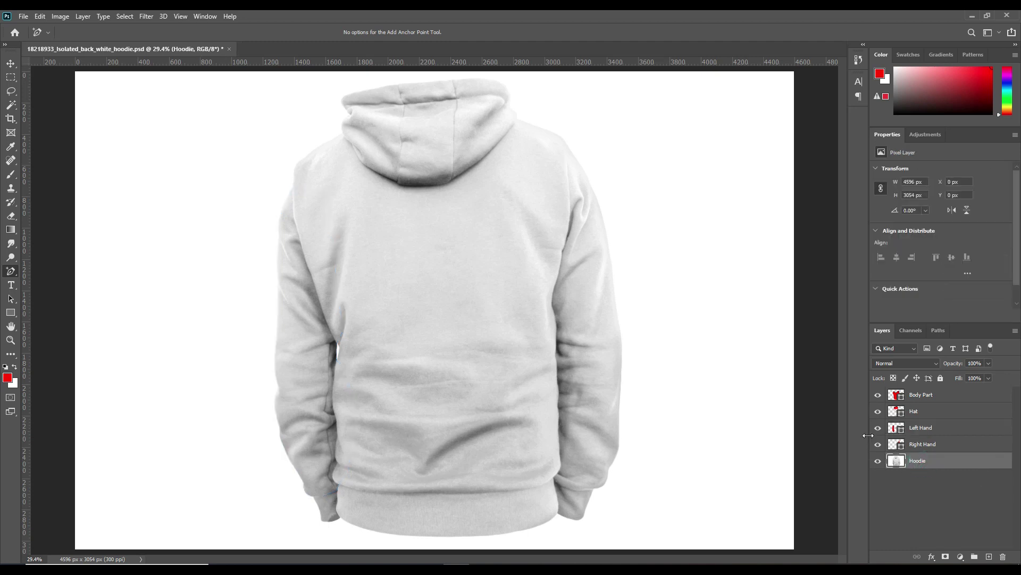
click(899, 396)
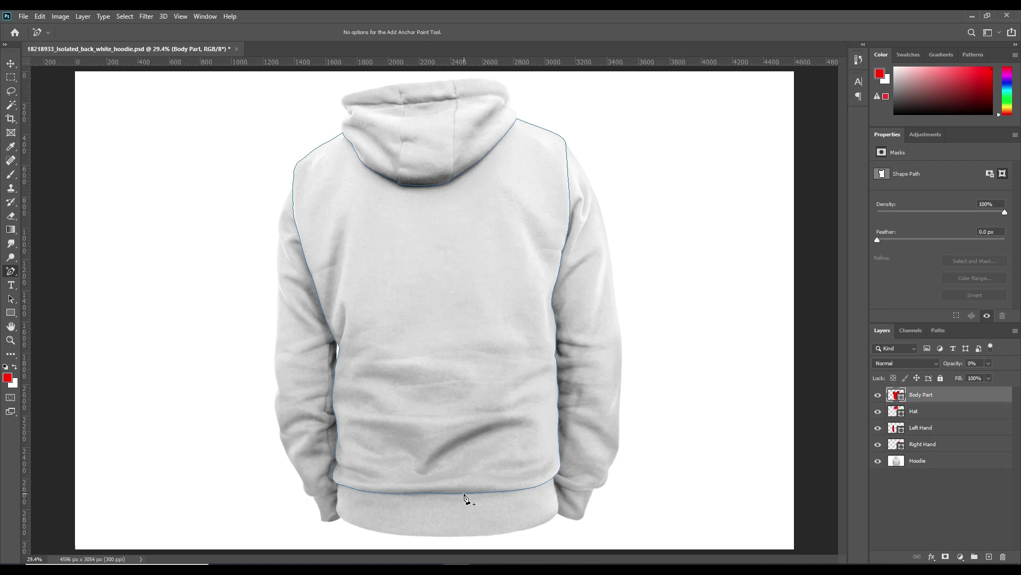
right_click(10, 271)
click(52, 272)
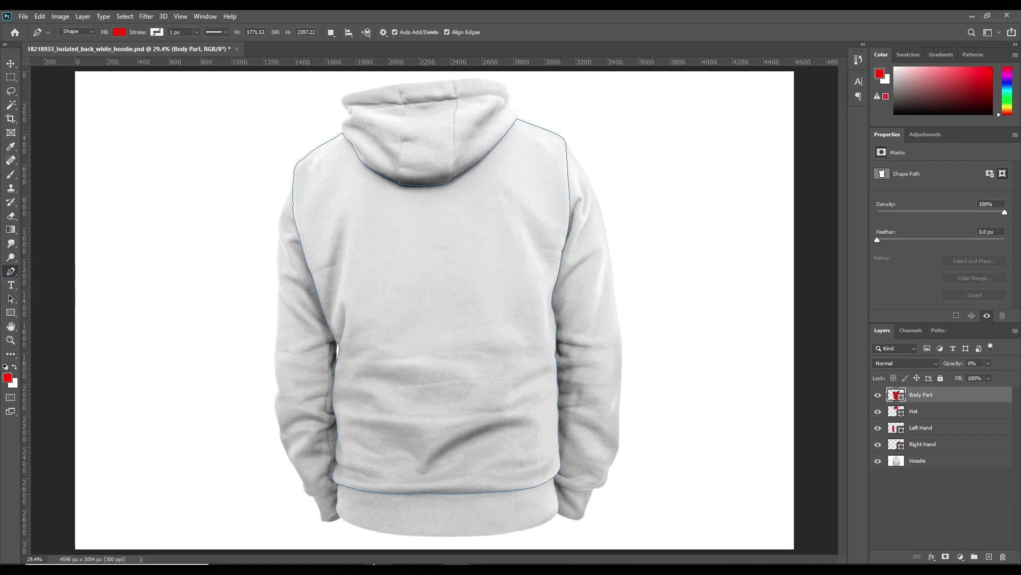
click(340, 516)
click(339, 482)
click(451, 465)
click(553, 478)
click(558, 503)
click(546, 522)
click(340, 516)
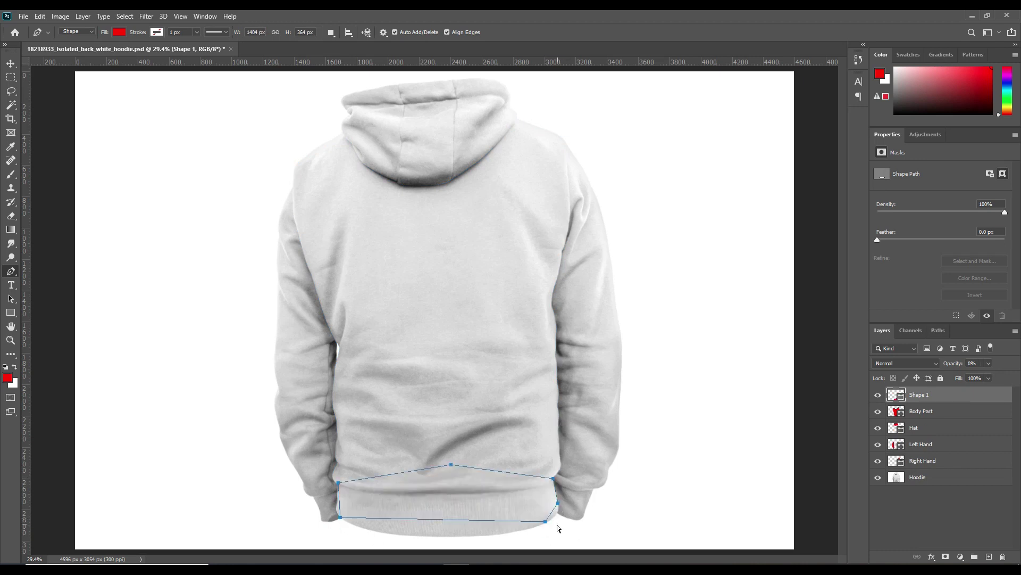
Add and adjust anchor points so the band shape follows the side and lower edges of the hoodie's hem.
scroll(341, 511, up, 5)
click(285, 346)
click(288, 330)
click(288, 309)
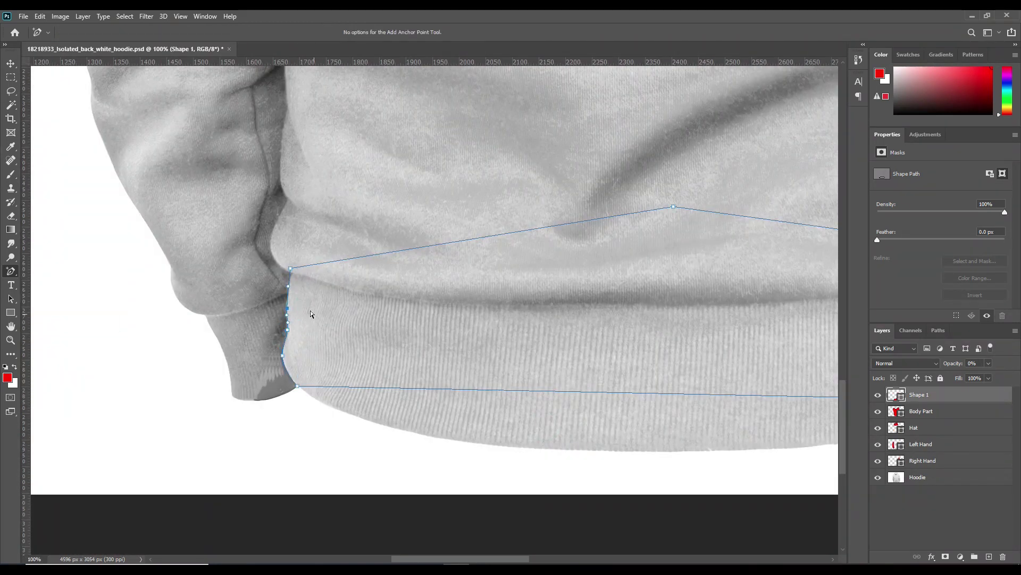
drag(288, 286, 290, 279)
drag(641, 397, 649, 451)
click(509, 446)
drag(830, 423, 397, 388)
click(542, 316)
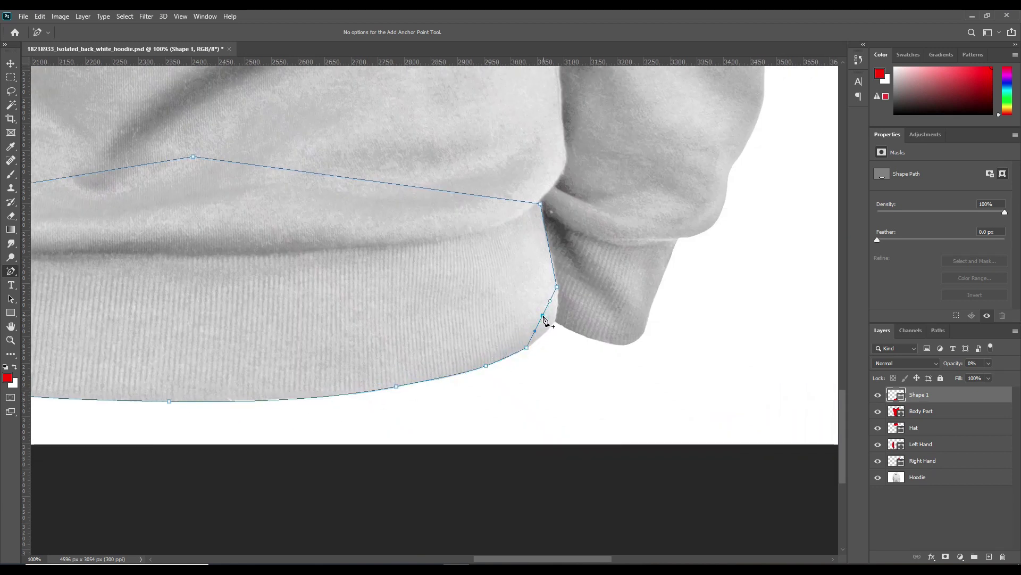
drag(369, 308, 564, 356)
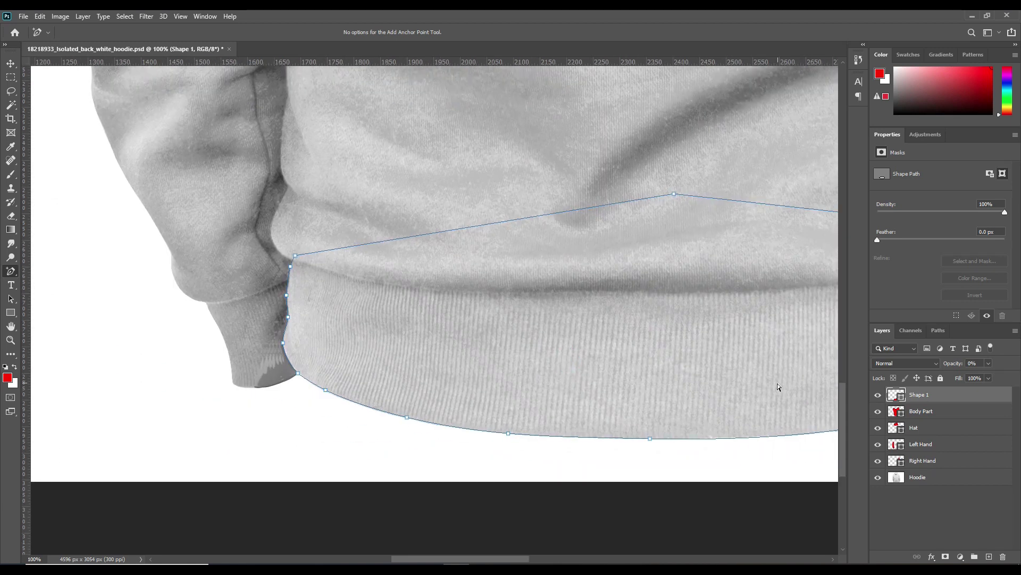
Rename the hem shape layer as Body Lower Part.
key(ctrl+0)
double_click(919, 394)
text(Body Lower Part)
key(Return)
Draw a closed red Pen shape about 296 by 223 px around the left sleeve's cuff, overlapping the hem band.
right_click(11, 271)
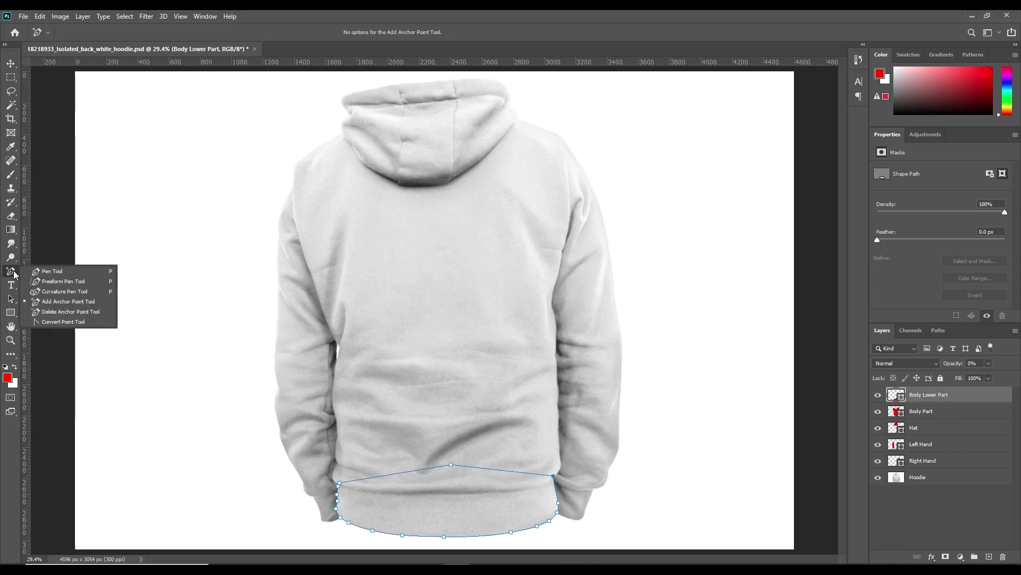
click(53, 268)
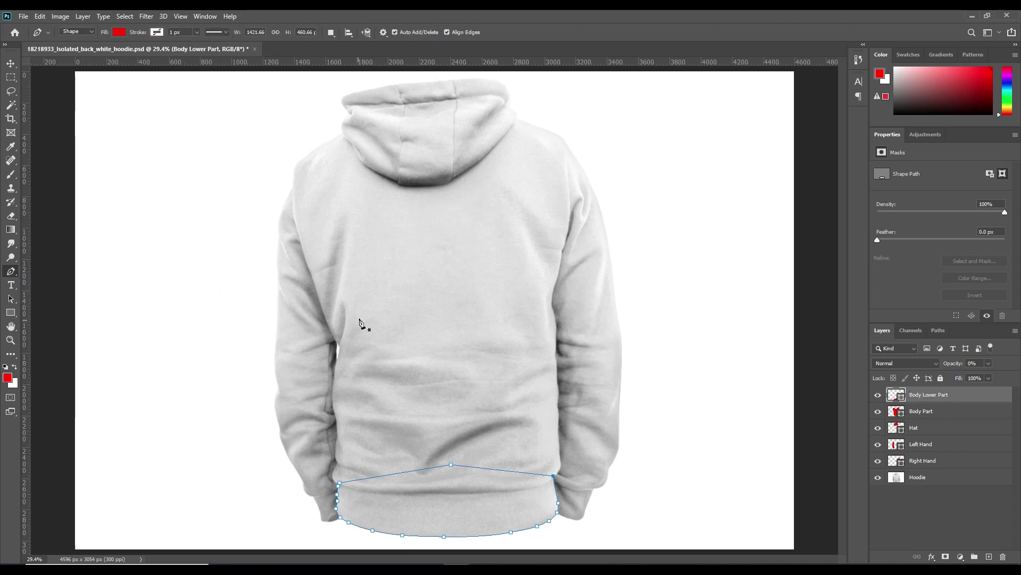
key(ctrl+plus)
key(ctrl+plus)
key(ctrl+plus)
key(ctrl+plus)
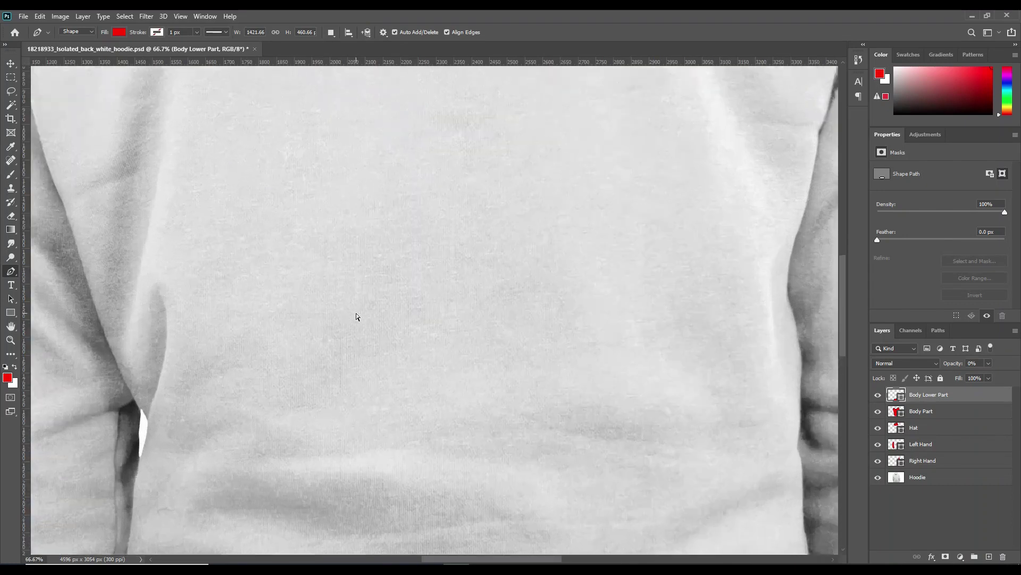
drag(215, 445, 649, 326)
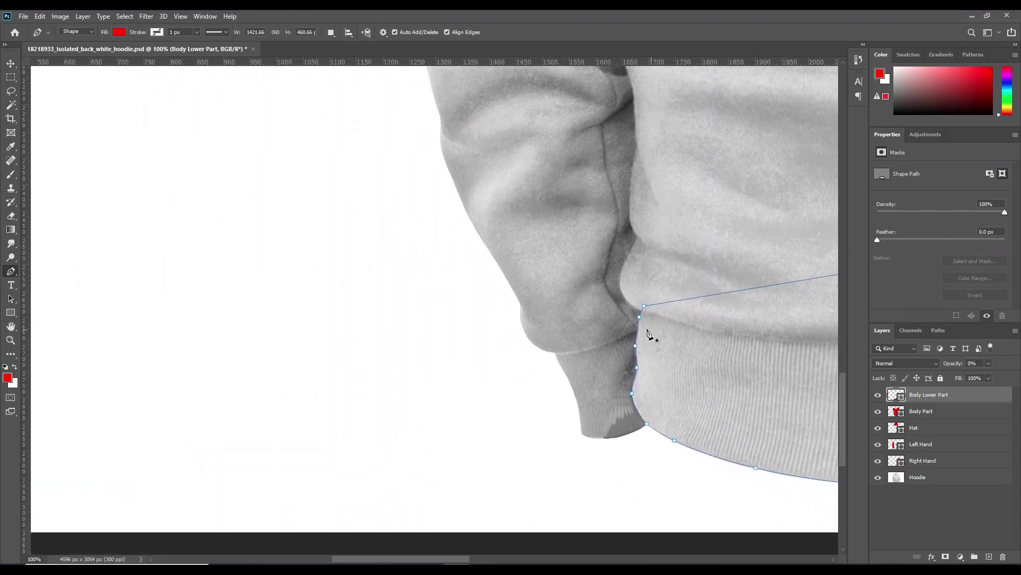
click(556, 352)
click(591, 328)
click(625, 318)
click(638, 330)
click(711, 383)
click(714, 418)
click(647, 422)
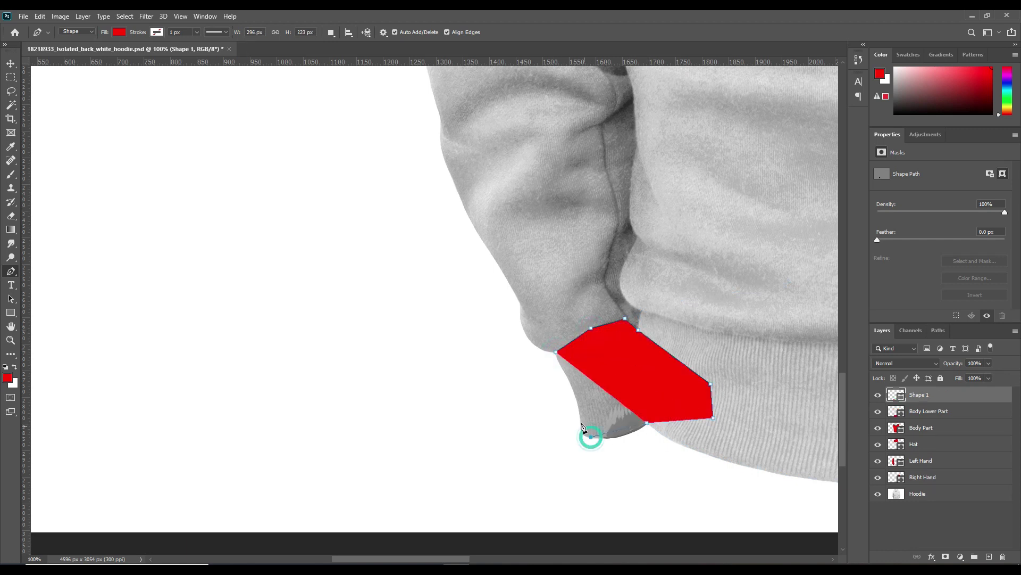
click(591, 437)
click(581, 418)
click(556, 352)
Set the left cuff shape's opacity to 0% and add anchor points to fit its path to the cuff's outer edge.
drag(10, 271, 53, 307)
click(956, 363)
key(Return)
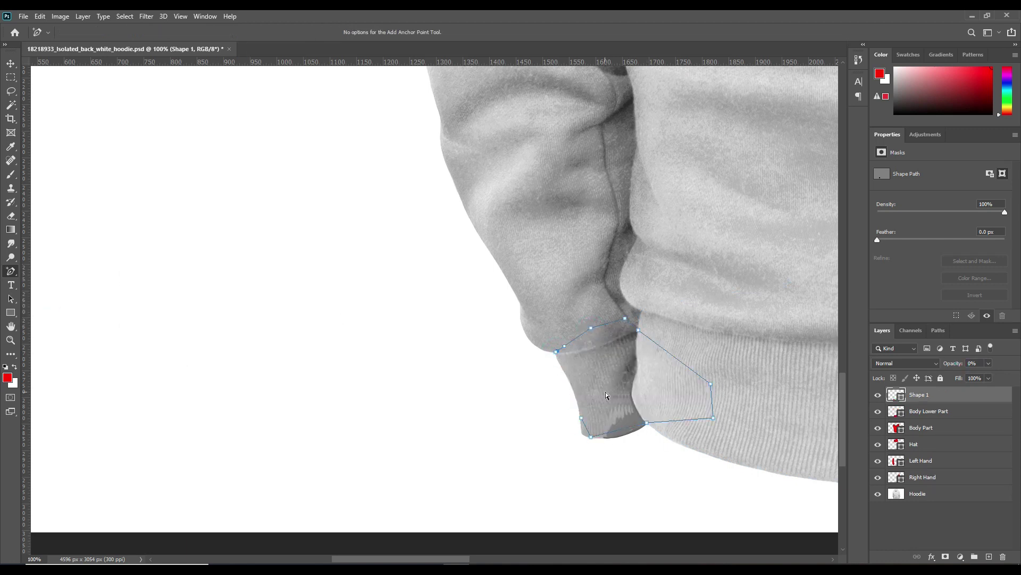
key(p)
click(572, 394)
drag(10, 271, 54, 302)
click(558, 358)
click(587, 429)
click(587, 435)
click(615, 436)
click(640, 432)
Draw a red Pen shape about 281 by 251 px around the right sleeve's cuff, overlapping the hem band.
drag(702, 427, 532, 441)
drag(771, 444, 154, 446)
drag(629, 446, 474, 448)
right_click(10, 273)
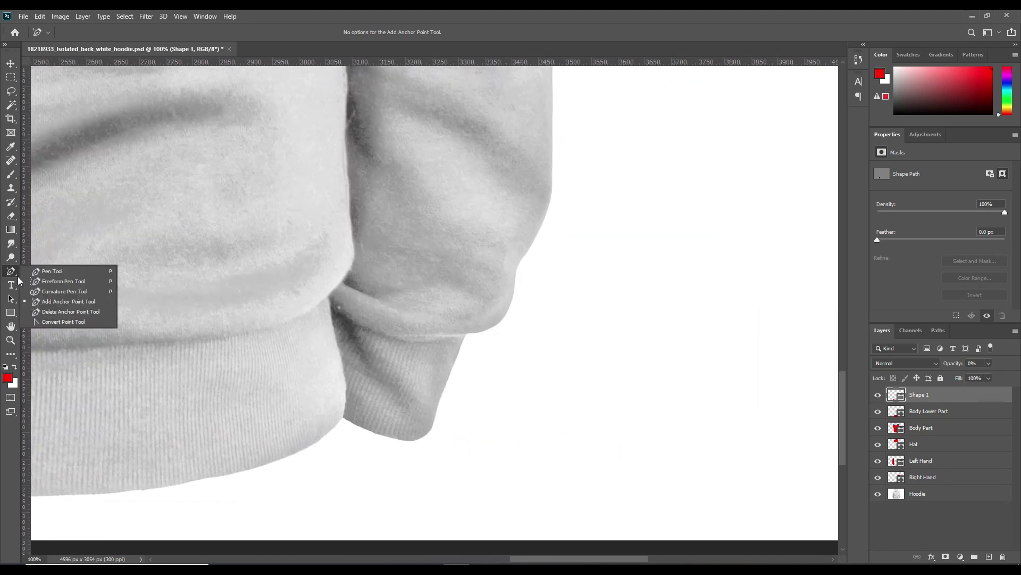
click(60, 272)
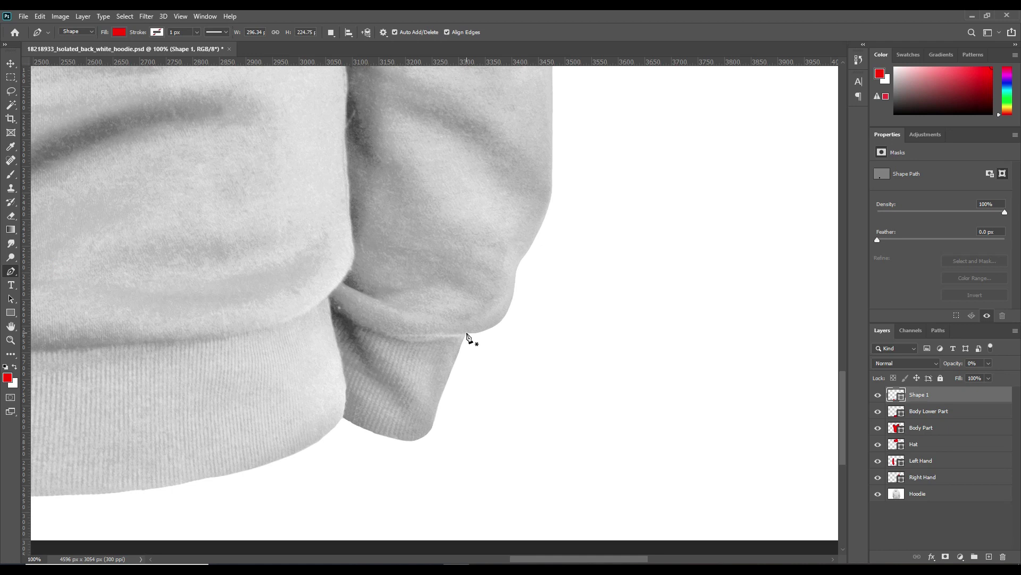
click(466, 333)
click(421, 294)
click(358, 286)
click(318, 282)
click(318, 341)
click(317, 402)
click(341, 415)
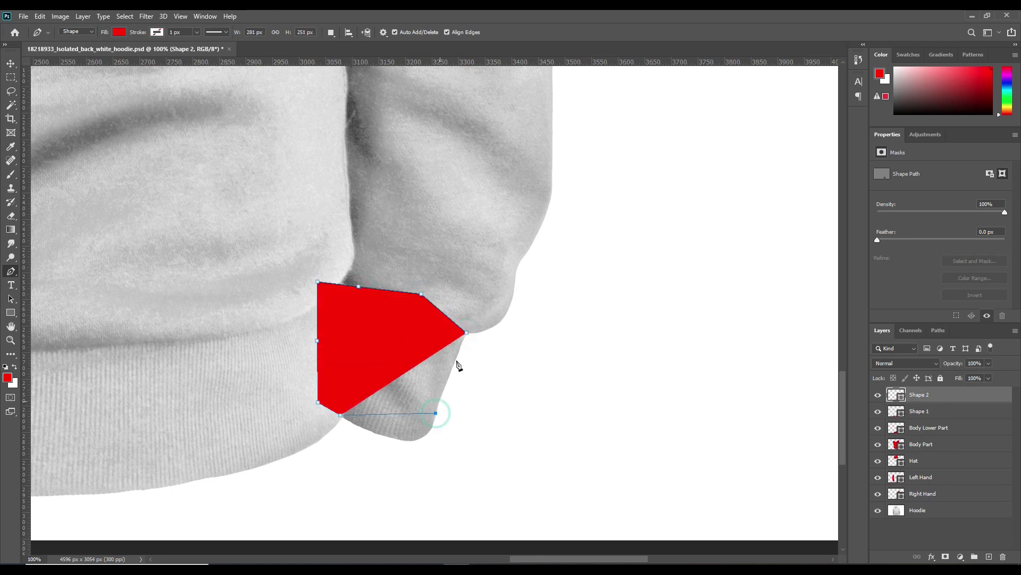
click(436, 413)
Set the right cuff shape's opacity to 0% and adjust anchor points to fit its path to the cuff edge.
key(0)
key(0)
right_click(11, 273)
click(58, 308)
drag(412, 413, 413, 438)
click(443, 393)
drag(359, 286, 356, 268)
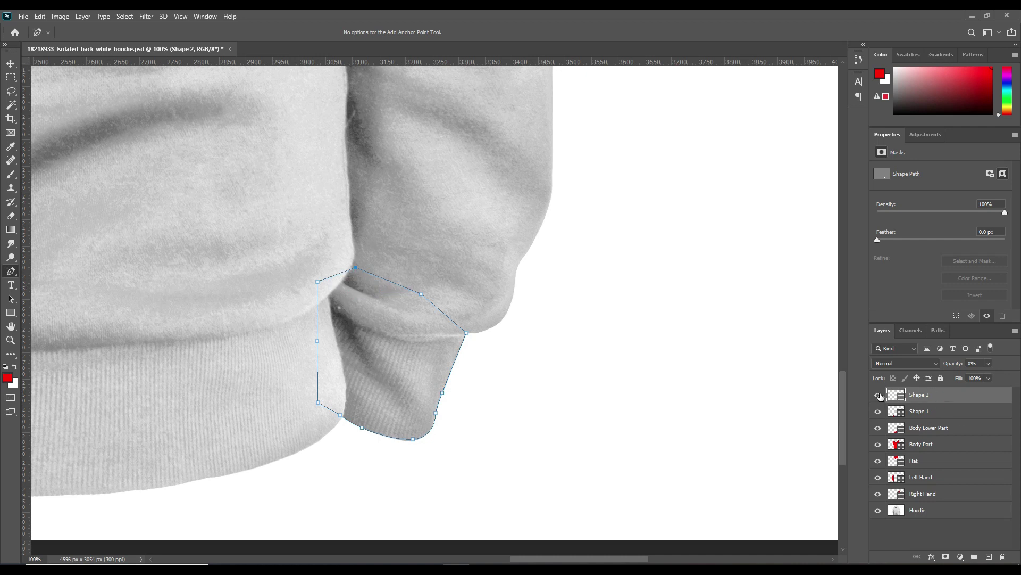
Rename the right cuff shape layer as Right Hand Lower Part.
double_click(919, 395)
text(R)
text(ight Hand Lower Part)
key(Return)
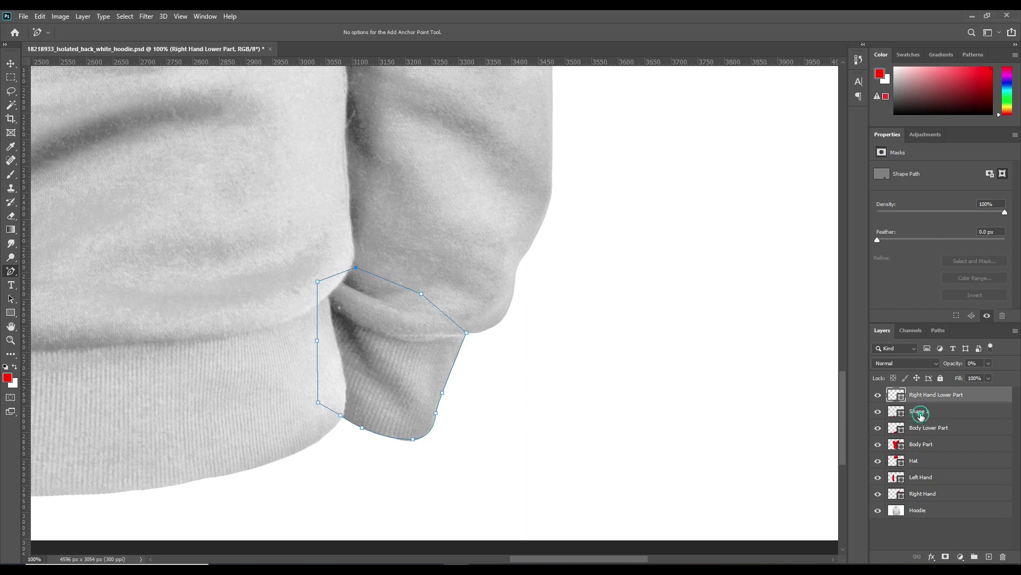
Rename the left cuff shape layer as Lft hand Lower Patt and deselect the layers.
click(922, 417)
double_click(922, 413)
text(Lft hand Lower)
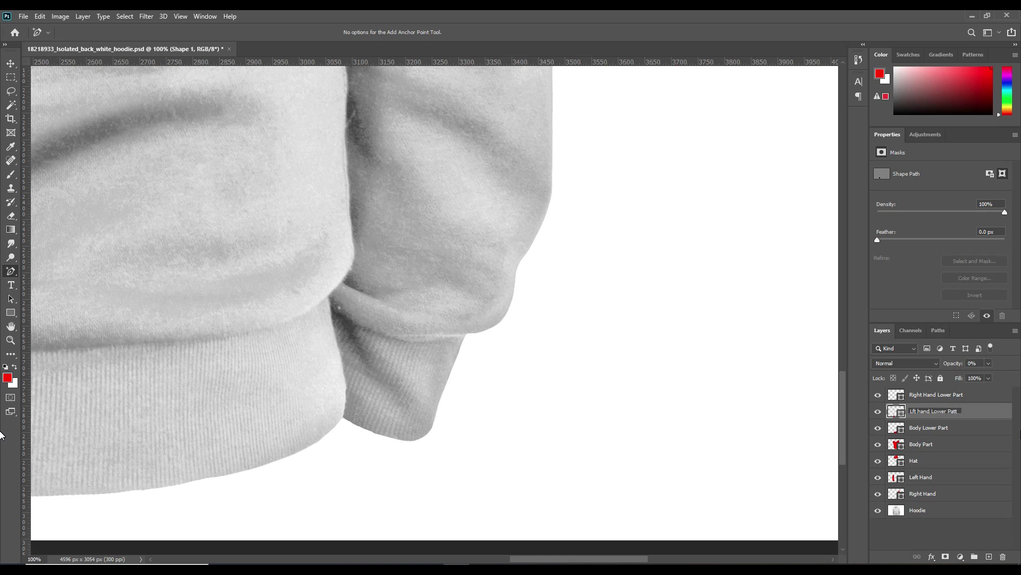
key(Return)
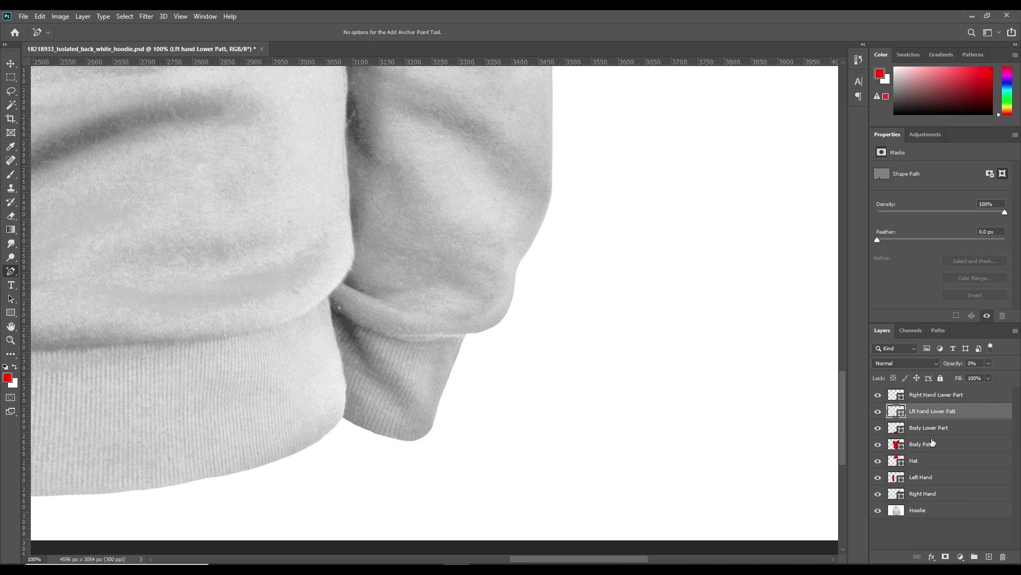
click(927, 539)
key(ctrl+0)
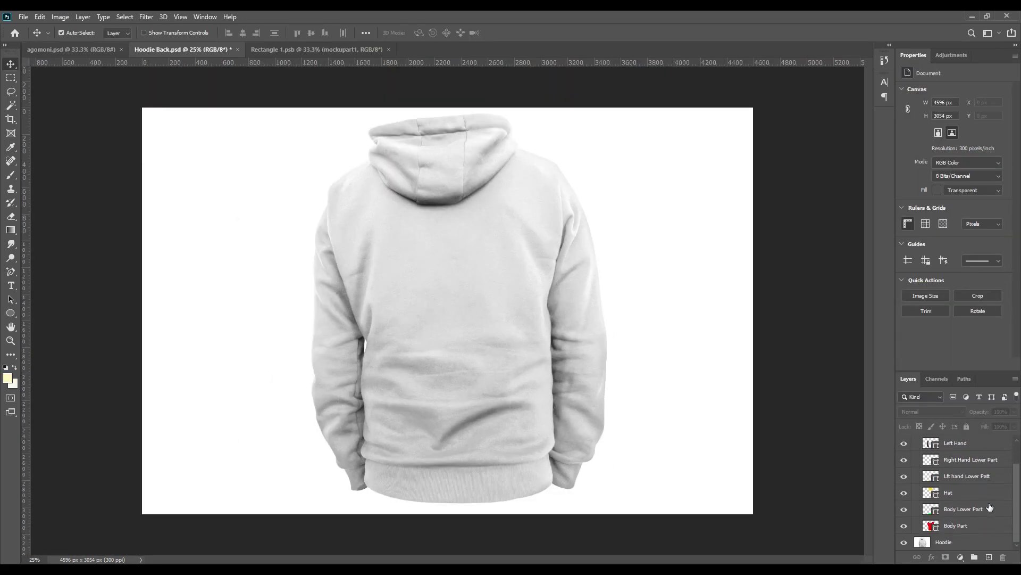
Set the Body Part layer's opacity to 88% to show its red fill over the hoodie.
scroll(990, 507, up, 2)
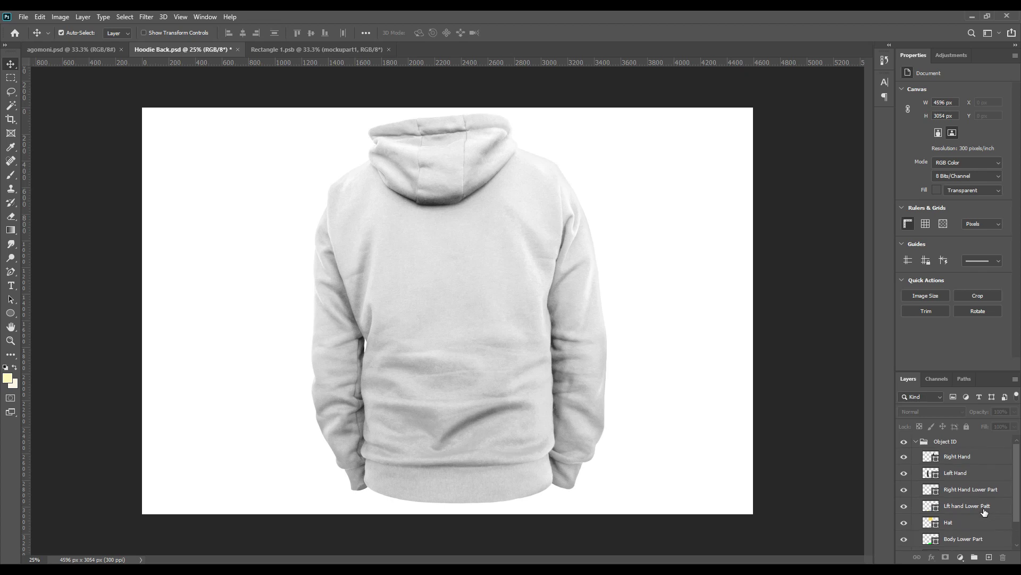
scroll(984, 512, down, 2)
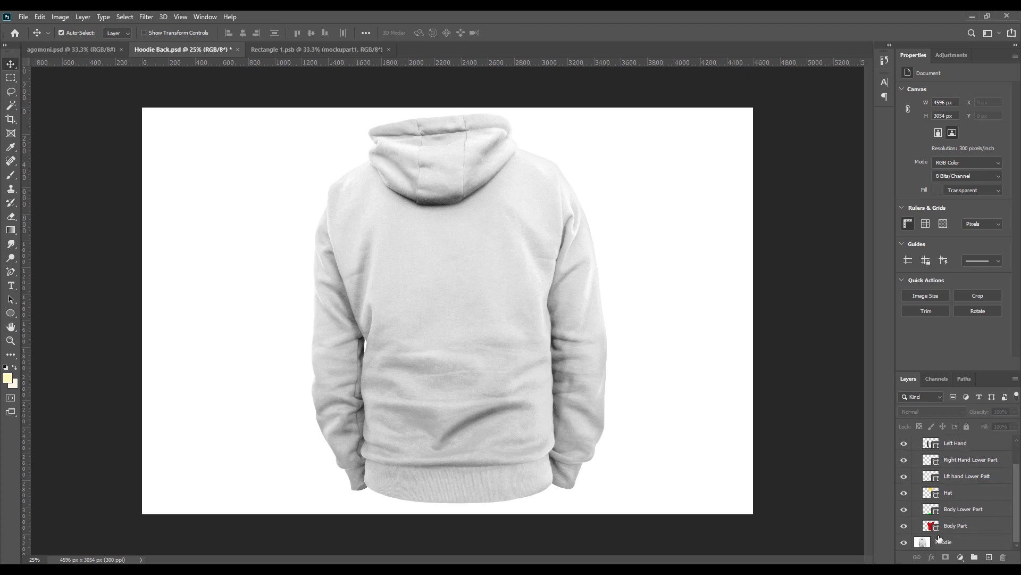
click(962, 529)
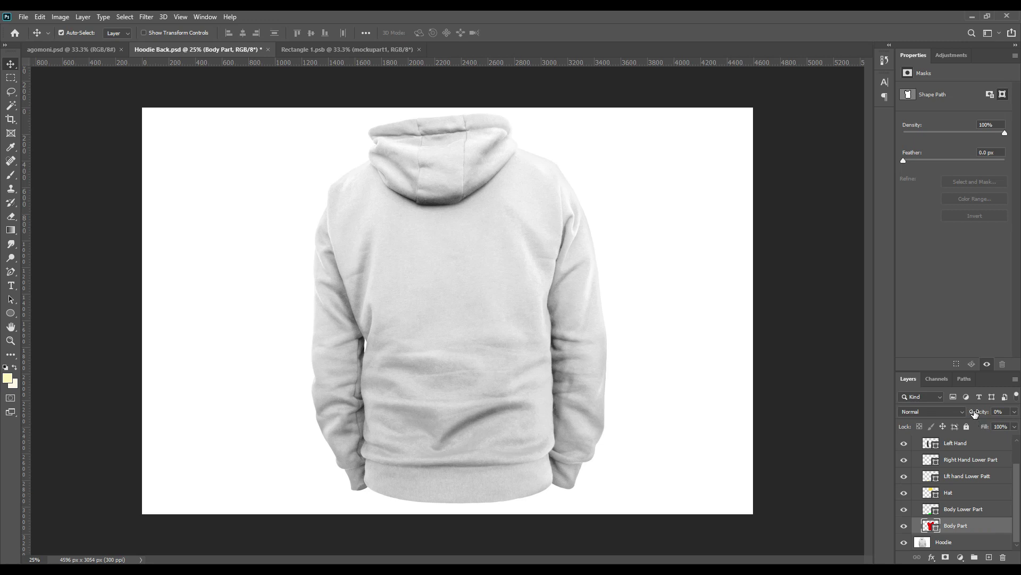
drag(975, 413, 1, 426)
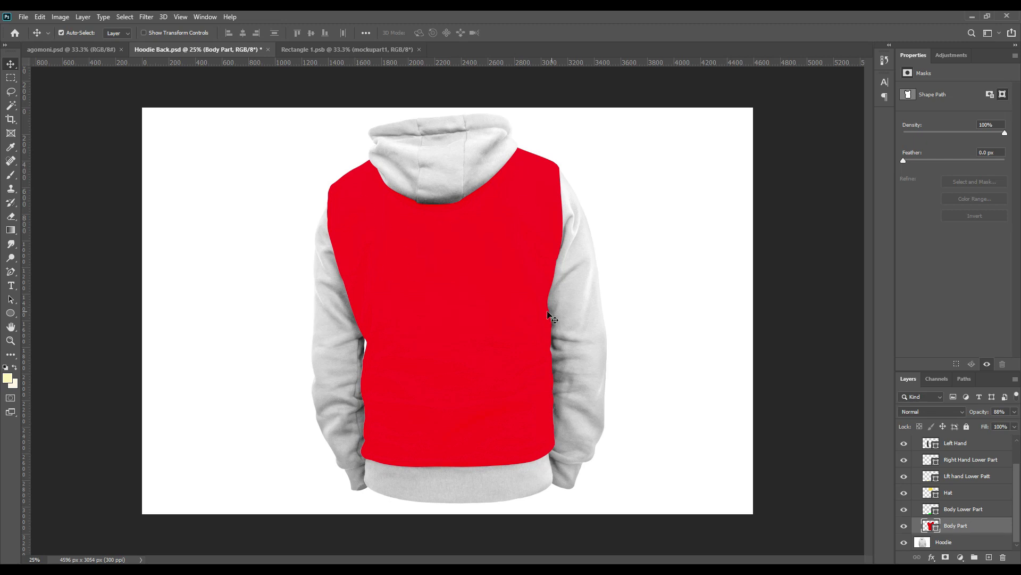
Toggle the Body Lower Part layer's visibility off and on, and set its opacity to 100%.
click(961, 513)
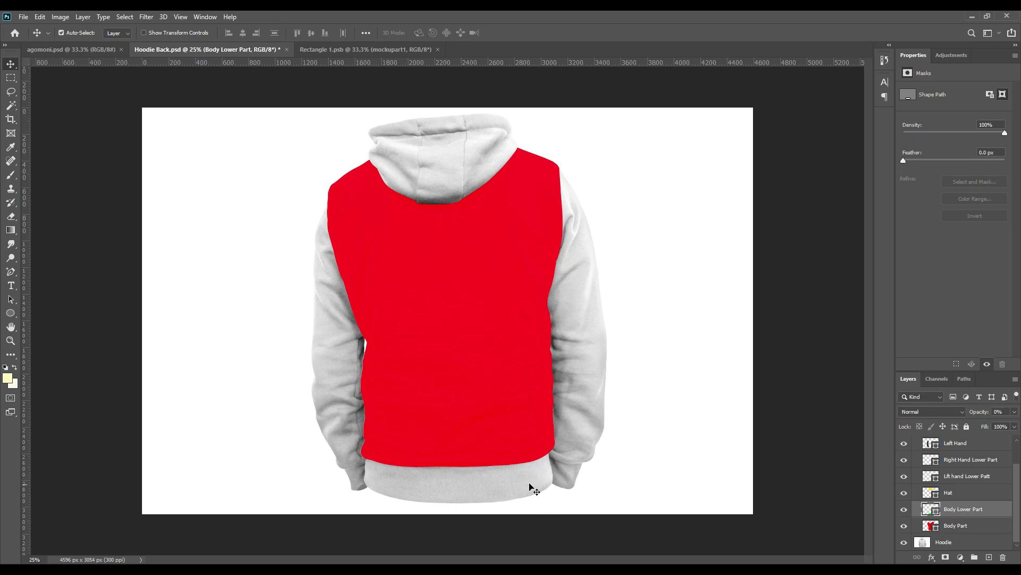
click(905, 510)
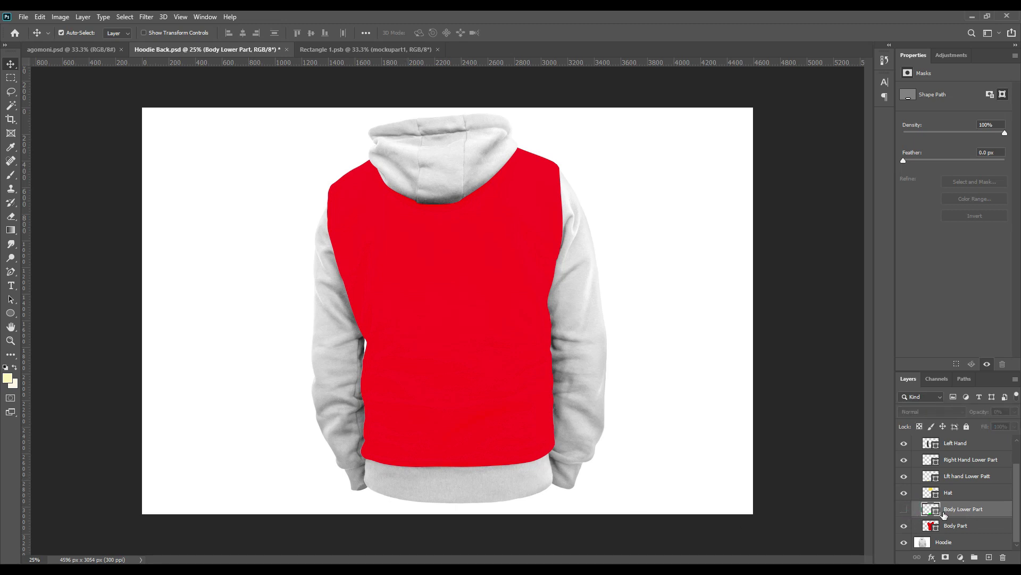
click(905, 510)
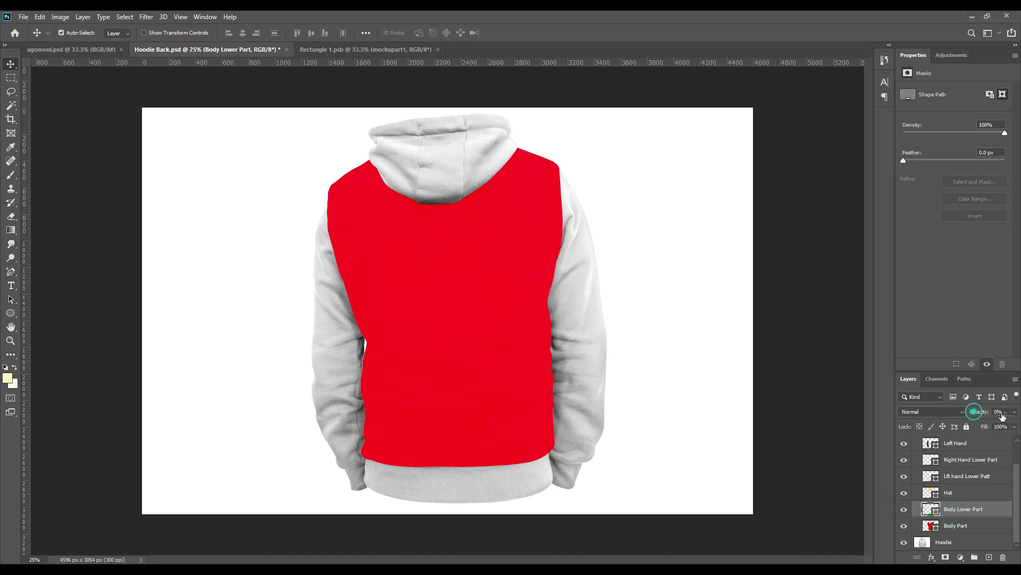
drag(978, 411, 2, 437)
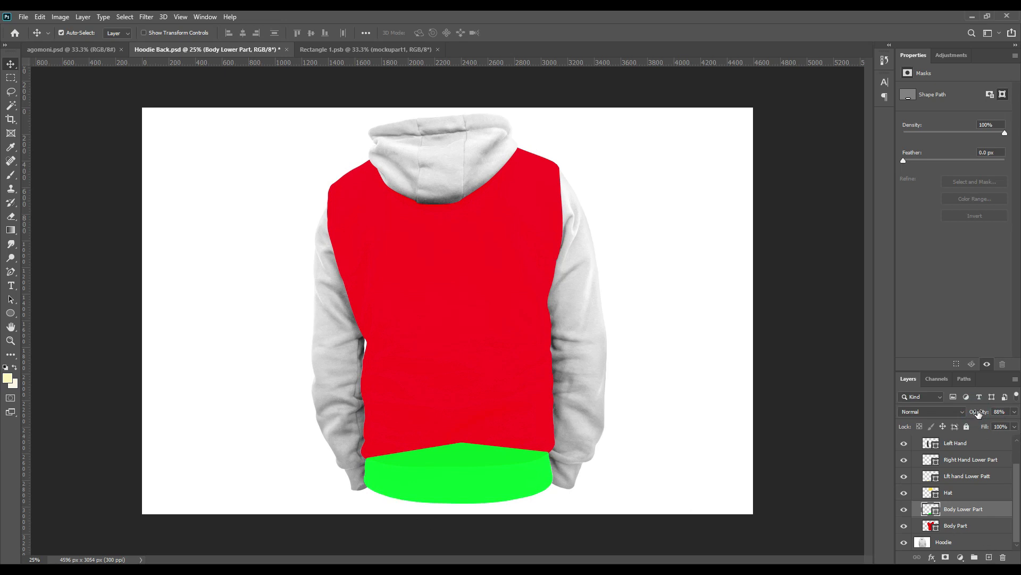
drag(978, 412, 960, 416)
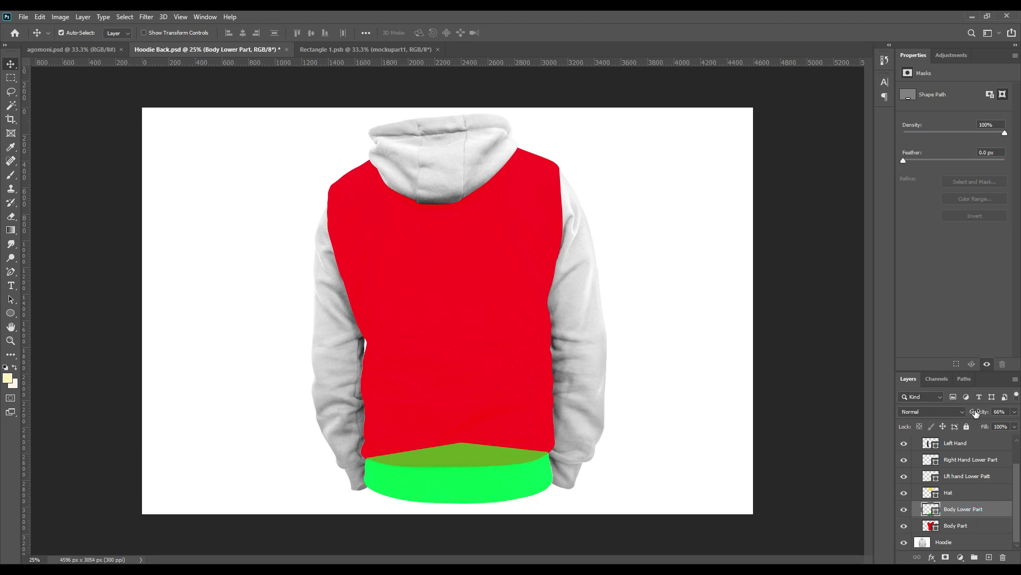
drag(972, 413, 990, 413)
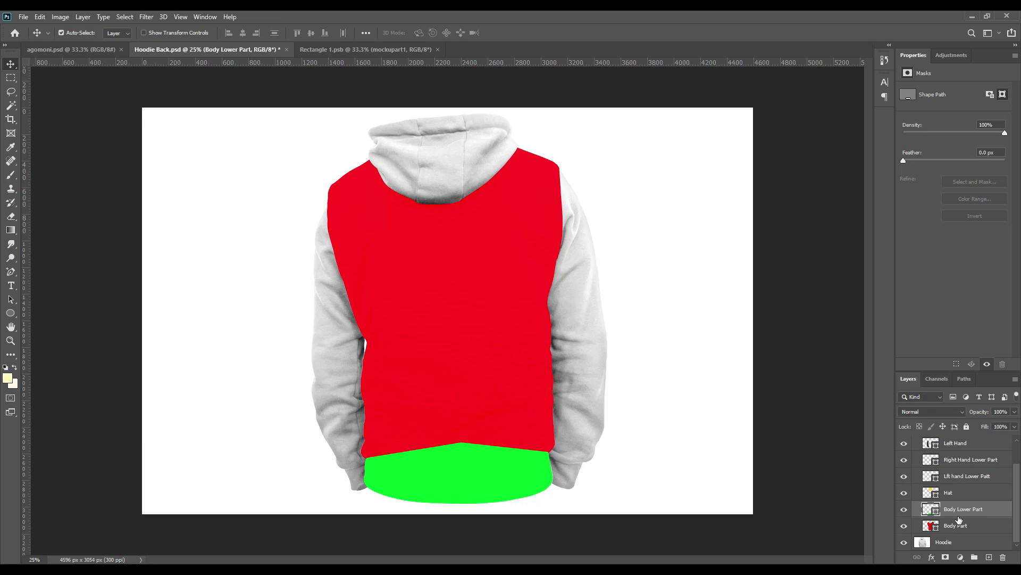
Load the Body Lower Part shape as a selection.
key(ctrl)
ctrl+click(936, 512)
click(961, 511)
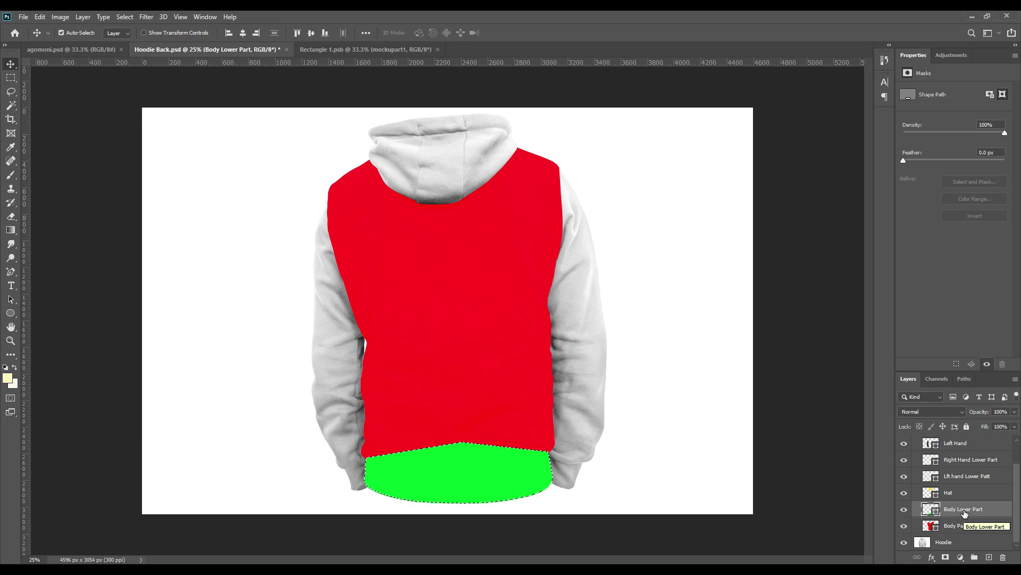
Add a layer mask from the selection to the Body Lower Part layer, and load the Body Part shape as a selection.
click(946, 557)
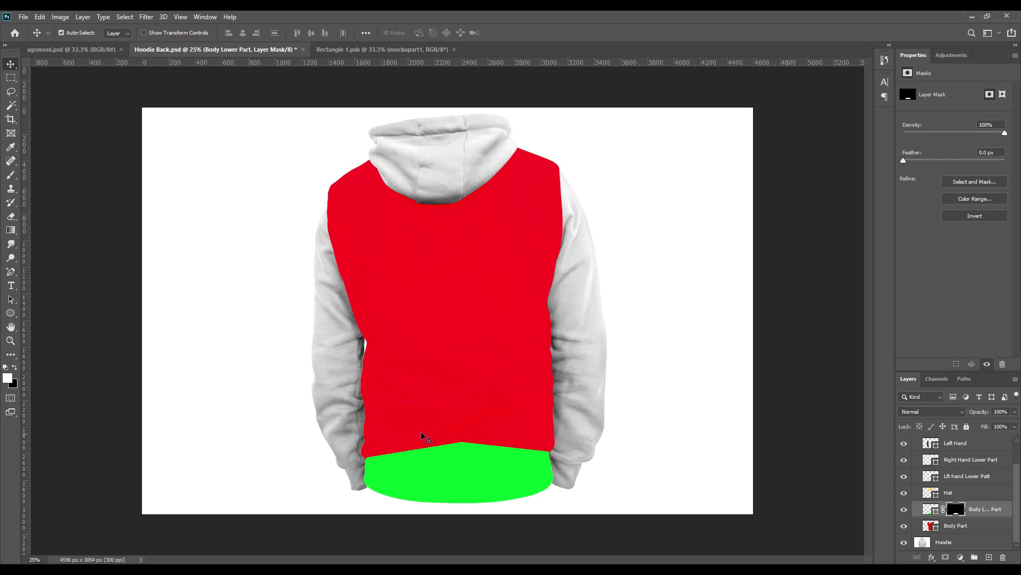
key(ctrl)
ctrl+click(936, 529)
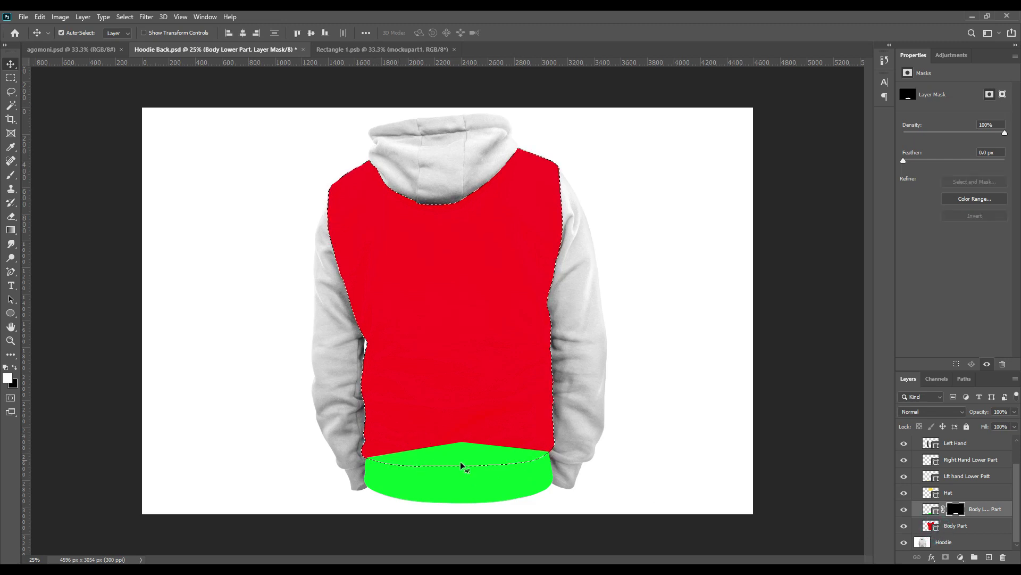
Paint black on the Body Lower Part mask with a 175 px brush to hide the green overlap inside the body selection, and deselect.
click(955, 510)
click(11, 177)
click(14, 367)
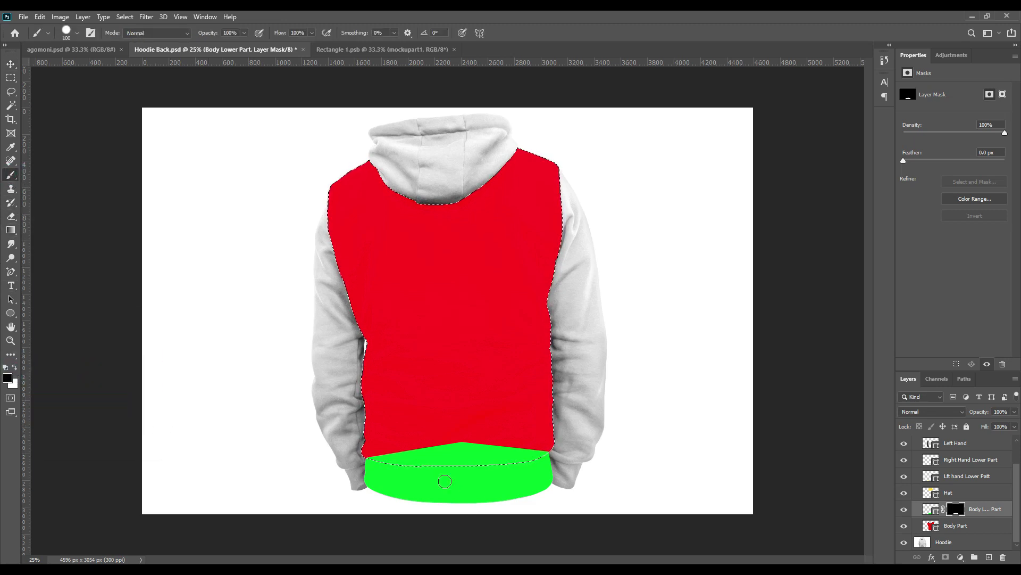
key(bracketright)
key(bracketright)
key(bracketright)
mouse_move(371, 450)
mouse_down()
mouse_move(561, 455)
mouse_move(393, 442)
mouse_up()
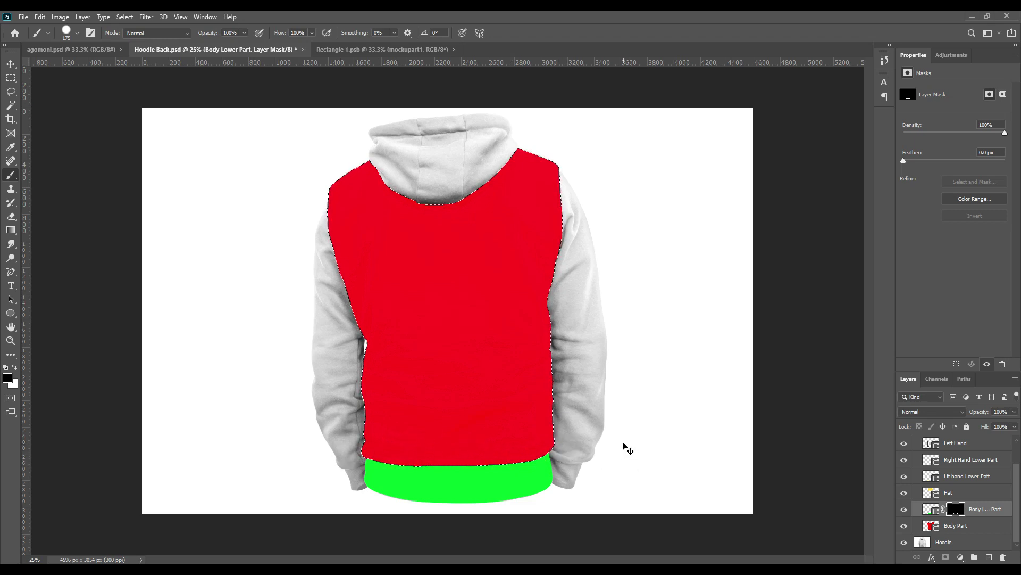
key(ctrl+d)
Set the Hat layer's opacity to 100% and add a layer mask made from its own shape.
click(963, 492)
drag(972, 411, 1019, 435)
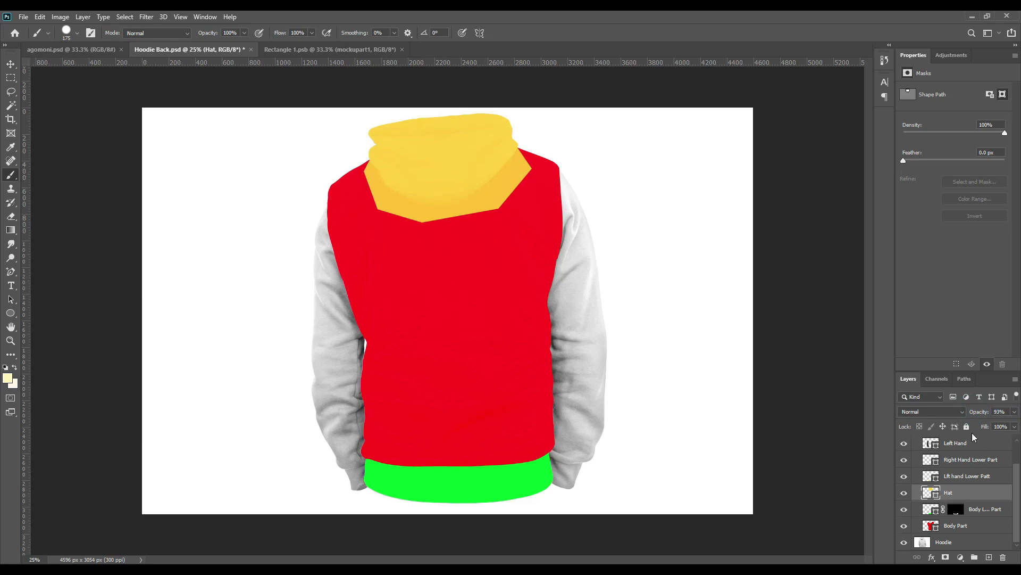
drag(977, 411, 982, 411)
drag(974, 498, 937, 499)
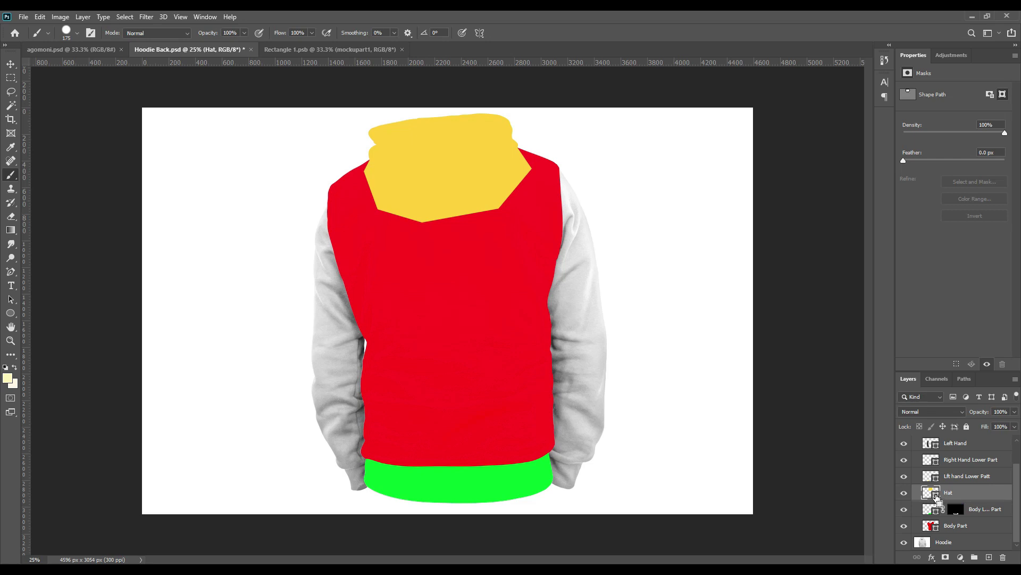
ctrl+click(932, 493)
click(946, 557)
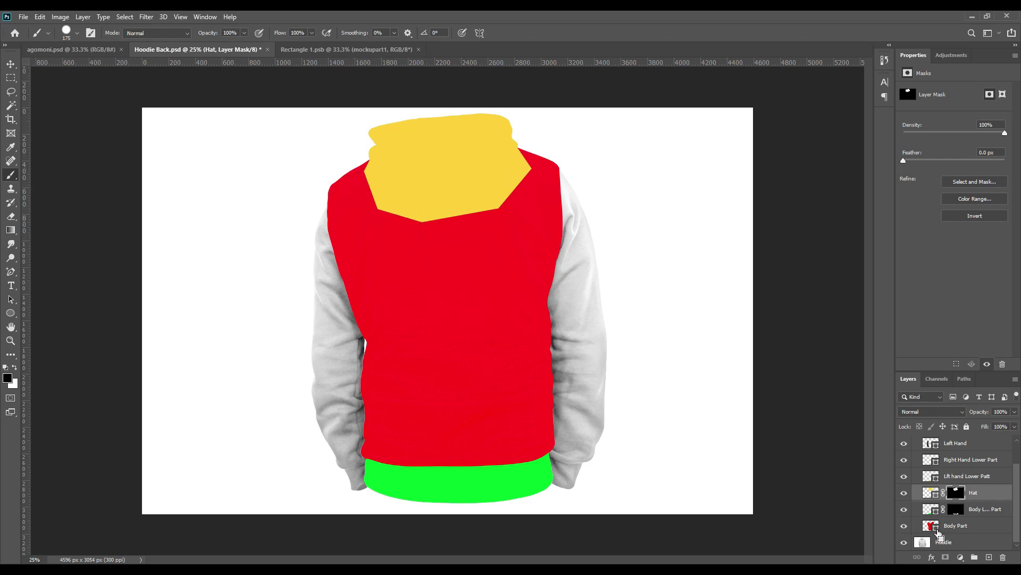
Paint the Hat mask black within the Body Part selection to remove the hood's overlap on the body, and clear the selection.
ctrl+click(936, 530)
click(956, 493)
click(957, 494)
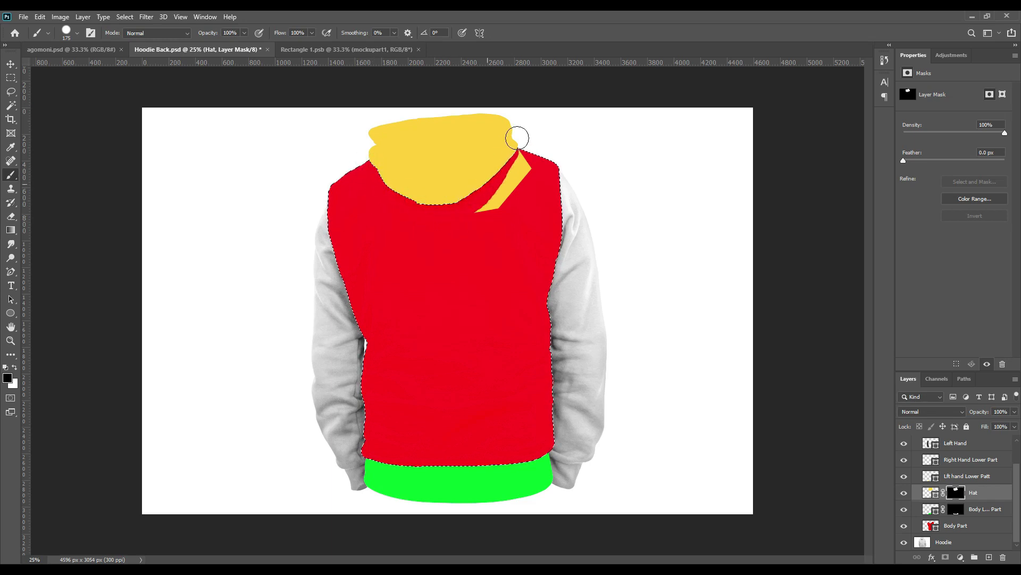
key(ctrl+d)
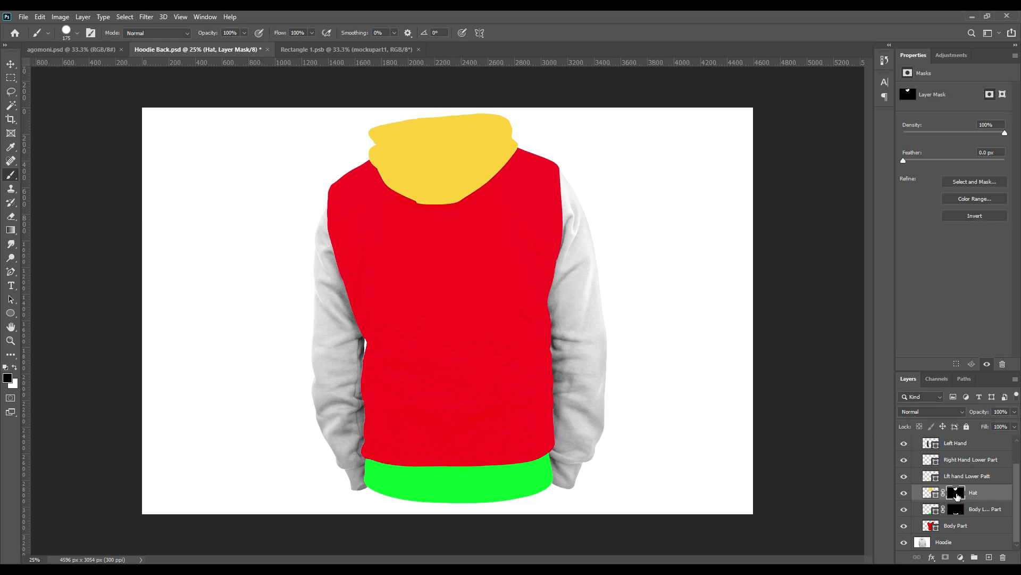
drag(960, 495, 958, 495)
ctrl+click(957, 495)
key(ctrl+d)
Set the Lft hand Lower Patt layer's opacity to 100%.
click(956, 476)
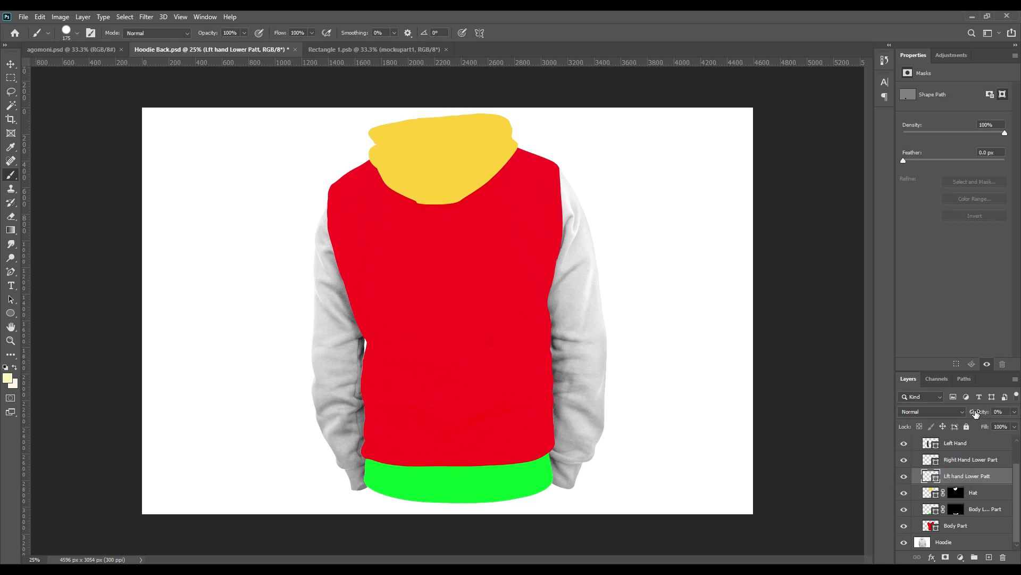
drag(978, 411, 1006, 412)
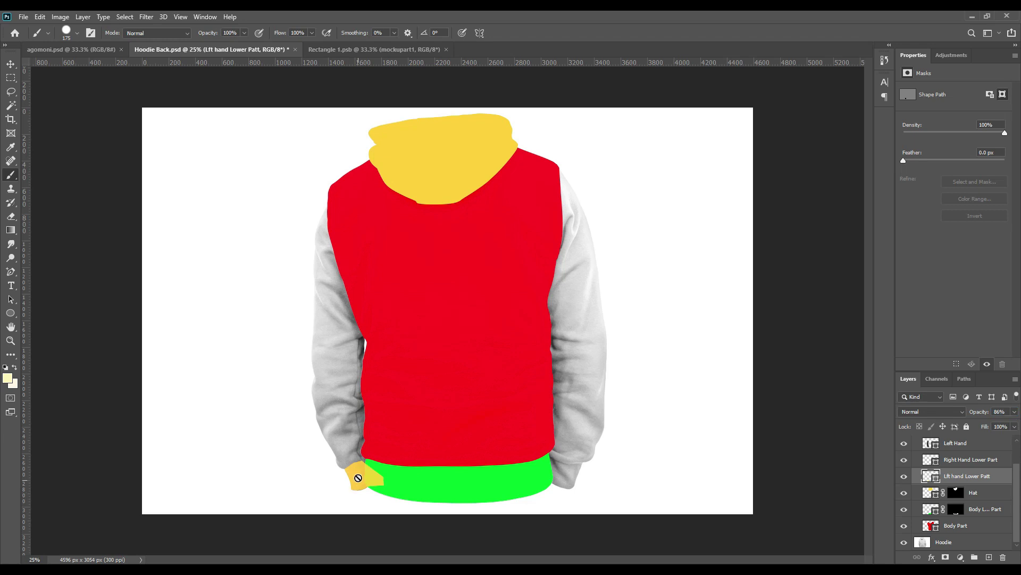
drag(979, 413, 1008, 412)
Mask the Lft hand Lower Patt layer from its shape and paint out its overlap within the Body Lower Part mask selection.
drag(936, 481, 936, 484)
click(947, 557)
key(ctrl+i)
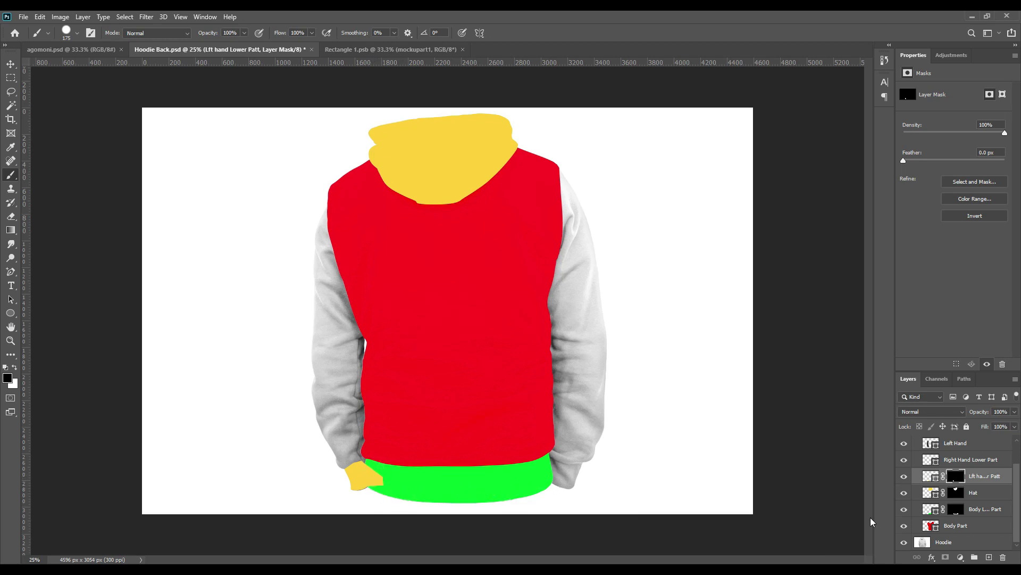
ctrl+click(956, 512)
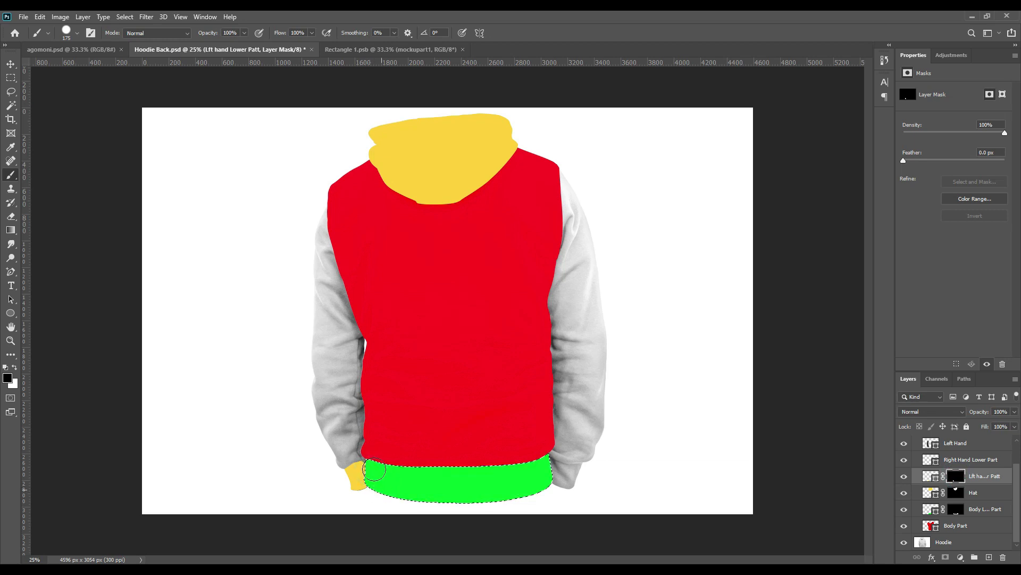
key(ctrl+d)
Set the Right Hand Lower Part layer's opacity to 100% and add a layer mask made from its own shape.
click(954, 461)
drag(979, 415, 2, 430)
drag(977, 412, 1000, 412)
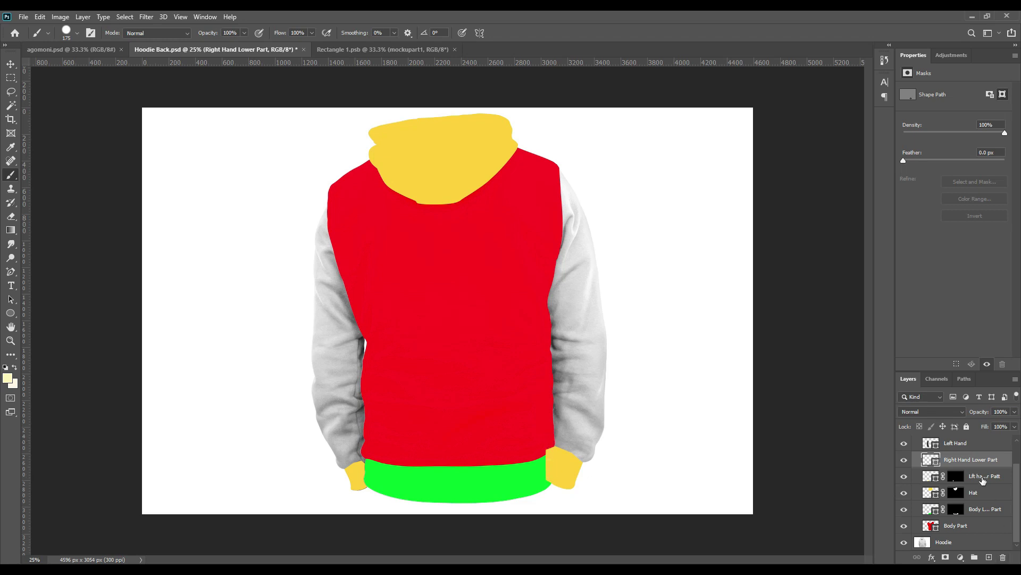
drag(950, 466, 936, 462)
ctrl+click(932, 461)
click(947, 557)
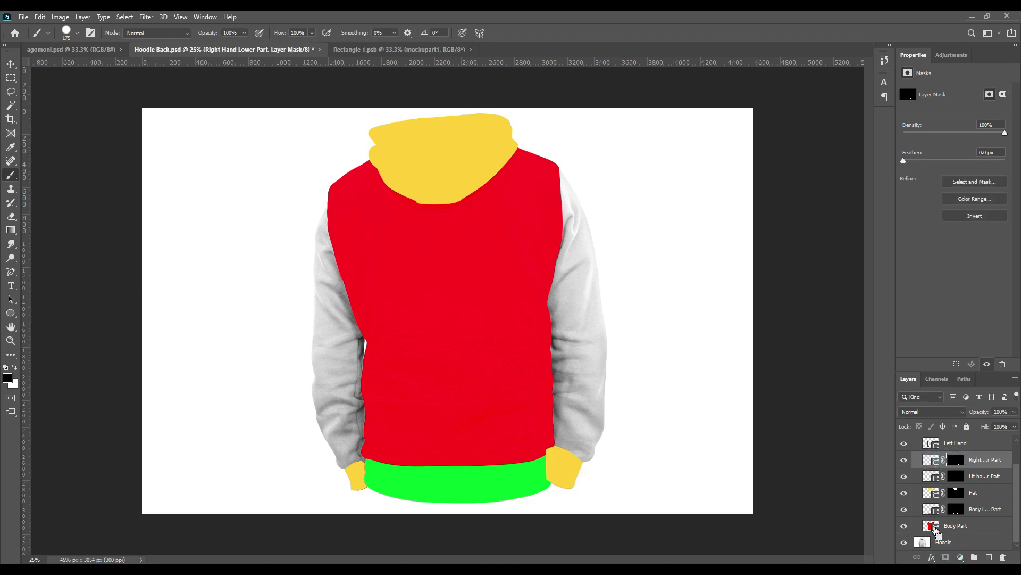
Paint out the right cuff's overlaps on its mask using the Body Part and Body Lower Part selections, and deselect.
ctrl+click(932, 527)
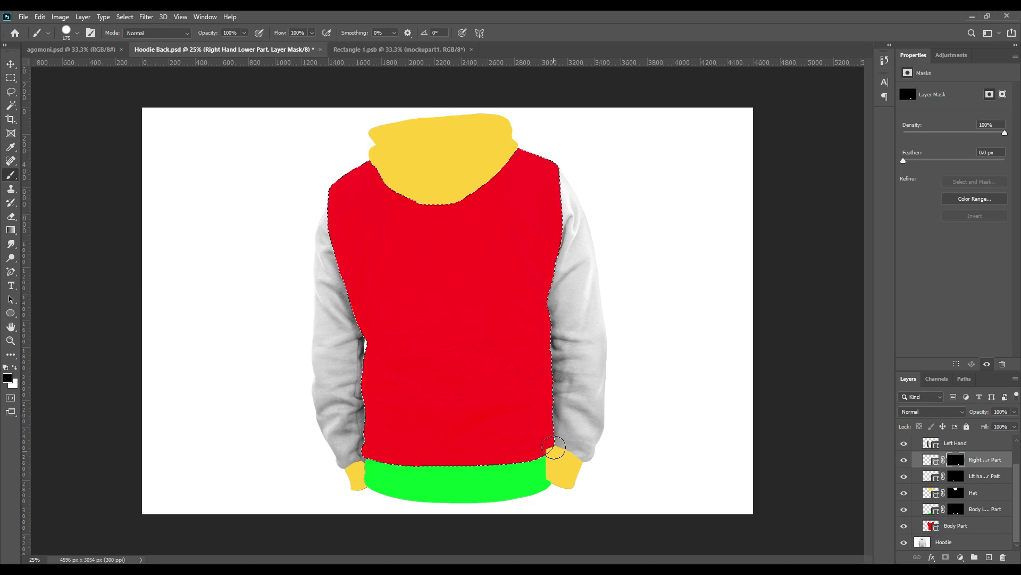
mouse_move(554, 453)
mouse_down()
mouse_move(539, 450)
mouse_move(547, 444)
mouse_up()
ctrl+click(954, 514)
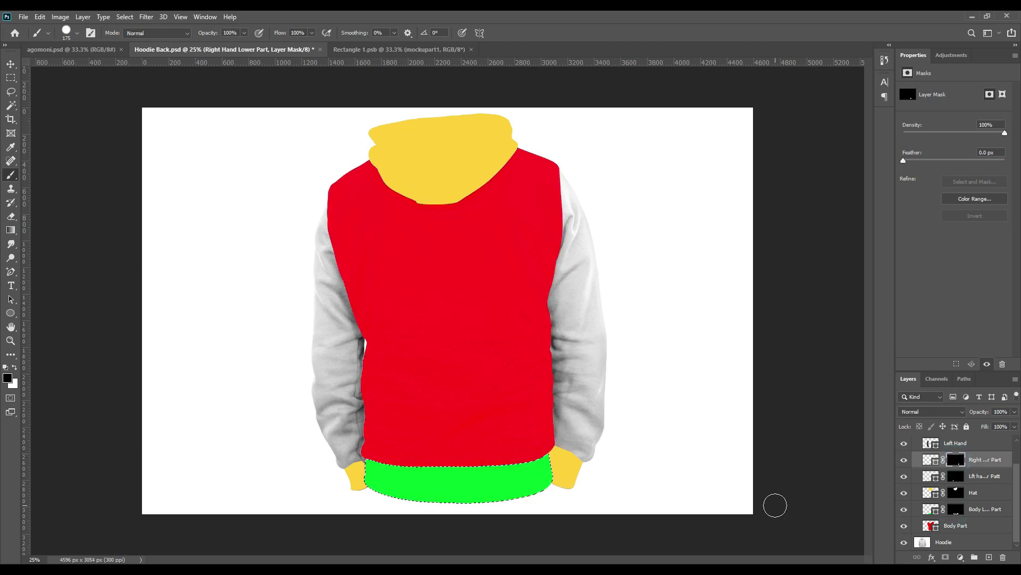
key(ctrl+d)
Set the Left Hand layer's opacity to 90% and add a layer mask made from its own shape.
click(975, 448)
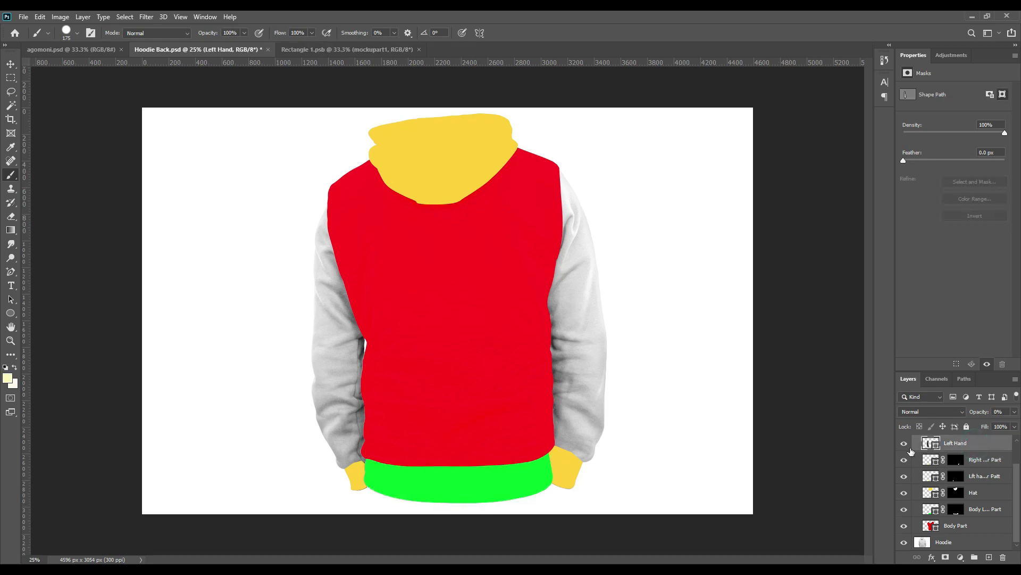
drag(974, 415, 998, 414)
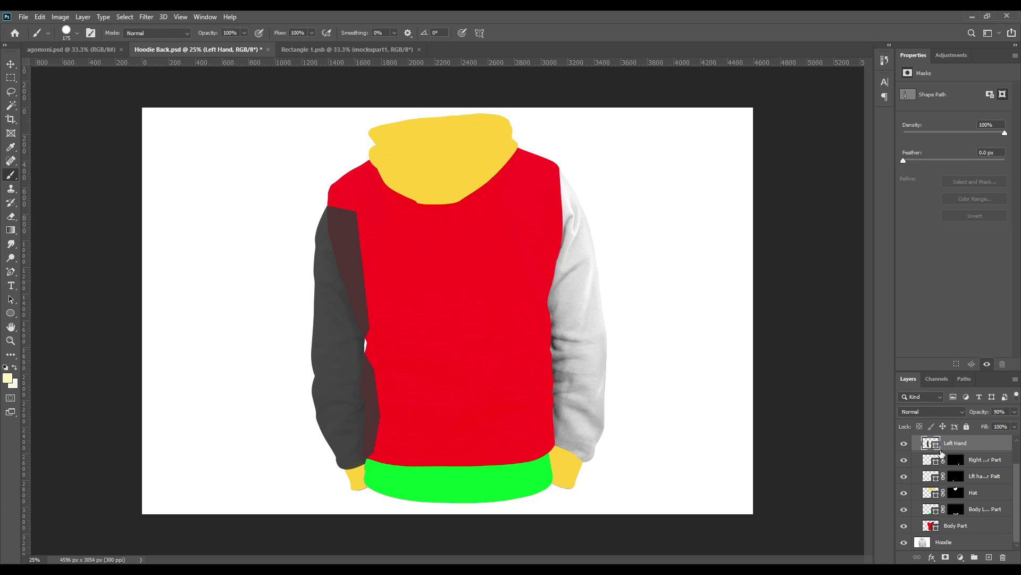
ctrl+click(936, 446)
click(946, 557)
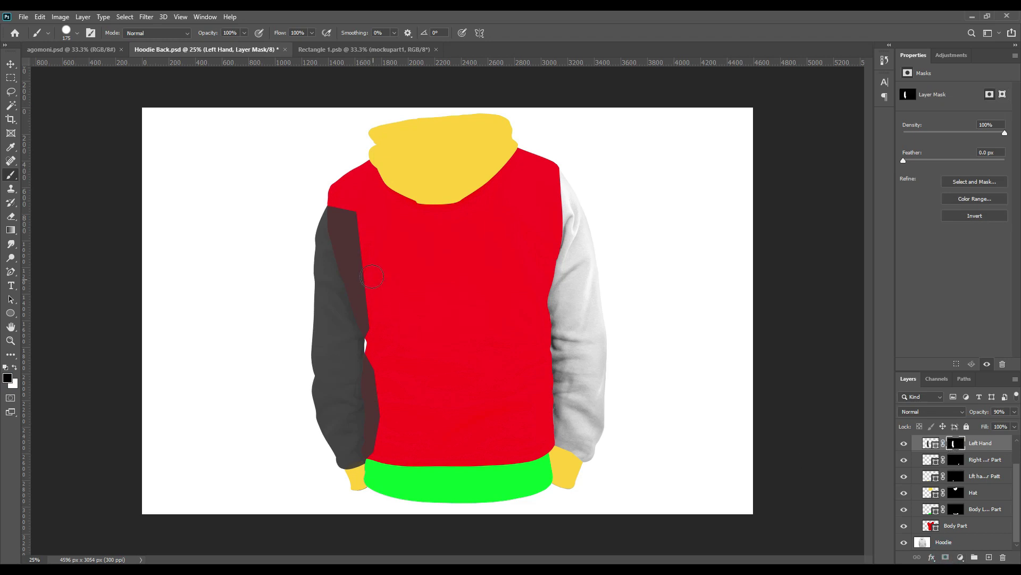
Paint the Left Hand mask black within the Body Part selection to remove the sleeve overlap, deselect, and set the layer's opacity to 100%.
click(947, 527)
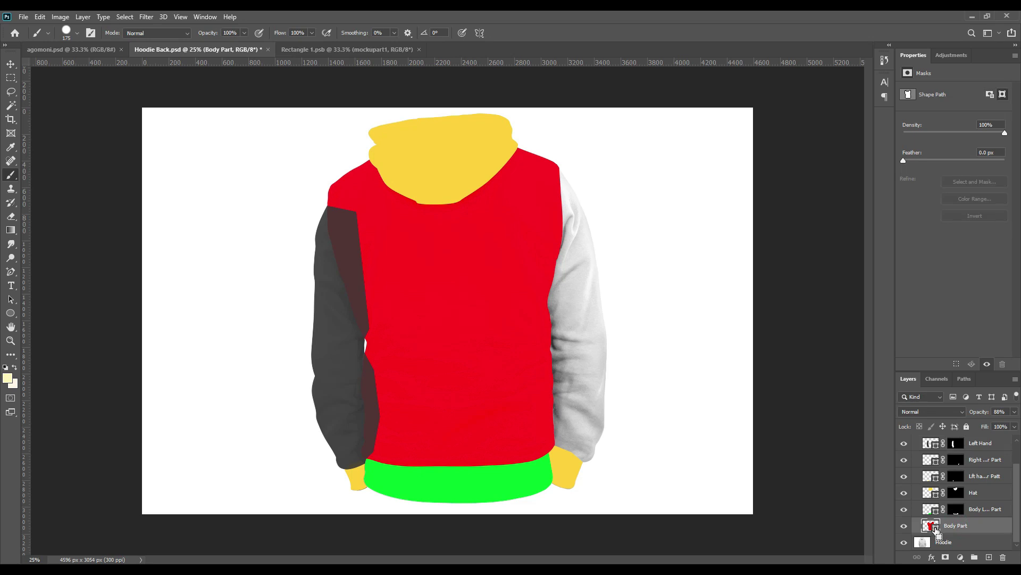
ctrl+click(935, 528)
ctrl+click(956, 442)
key(d)
click(334, 198)
mouse_move(337, 248)
mouse_down()
mouse_move(373, 347)
mouse_move(347, 196)
mouse_move(351, 287)
mouse_up()
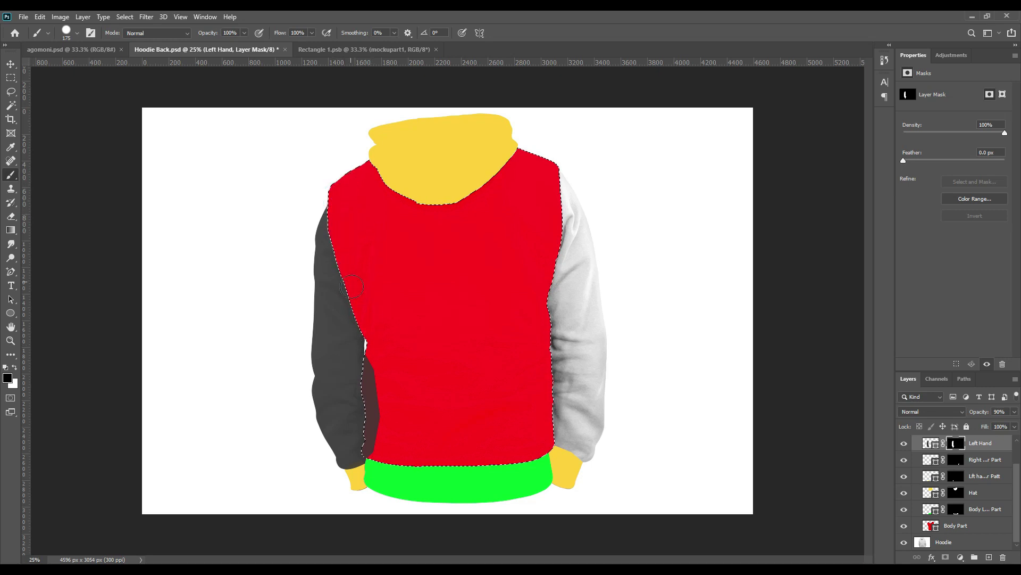
drag(368, 375, 371, 455)
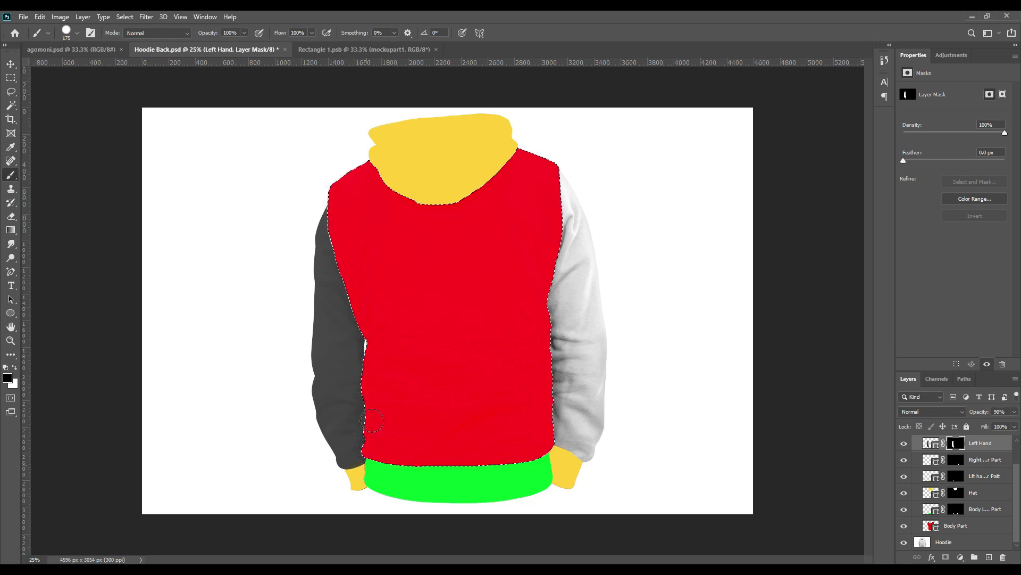
key(ctrl+d)
drag(977, 411, 988, 412)
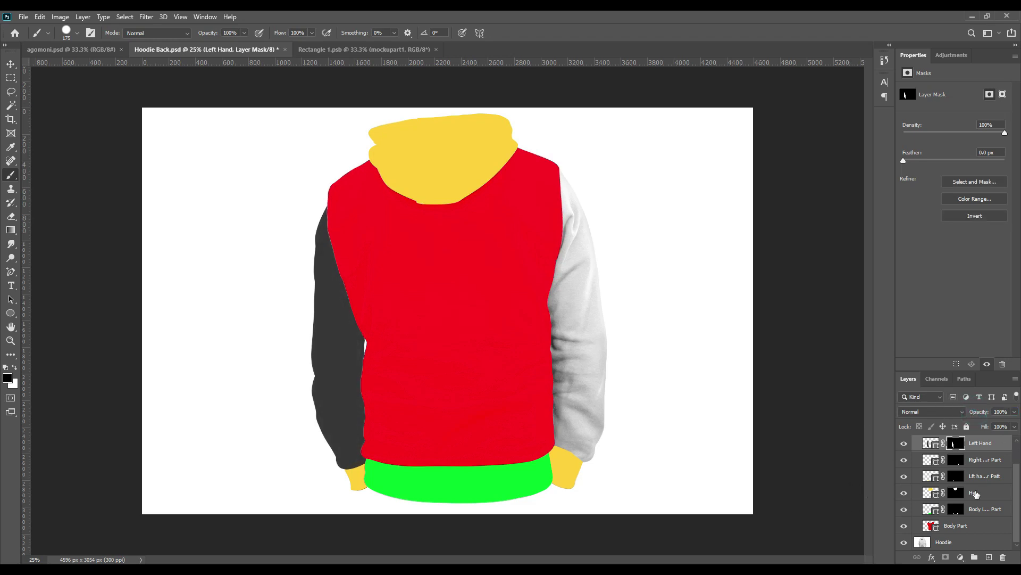
Add a layer mask made from its own shape to the Right Hand layer and set its opacity to 100%.
scroll(976, 494, up, 2)
click(966, 452)
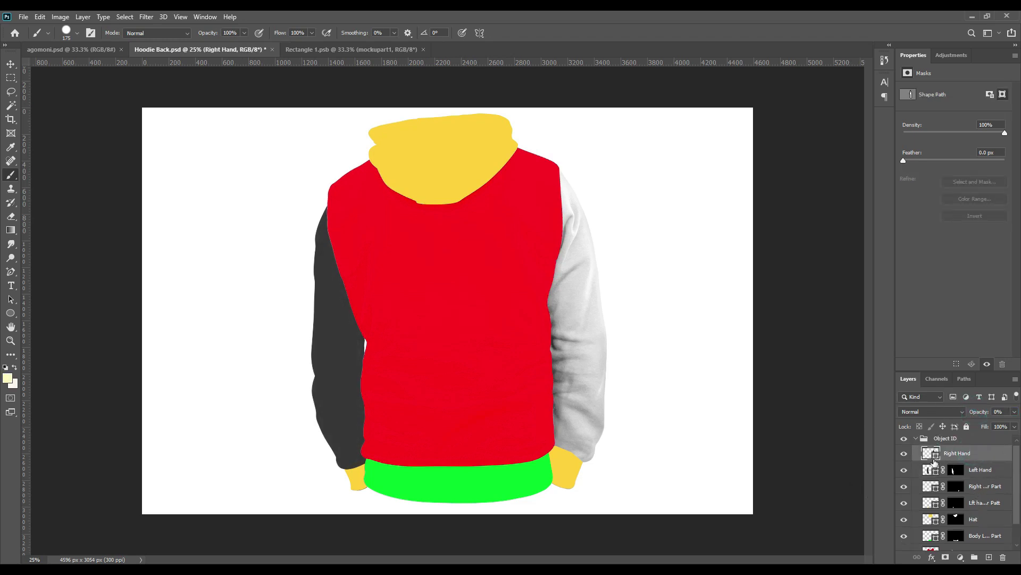
ctrl+click(936, 455)
click(947, 557)
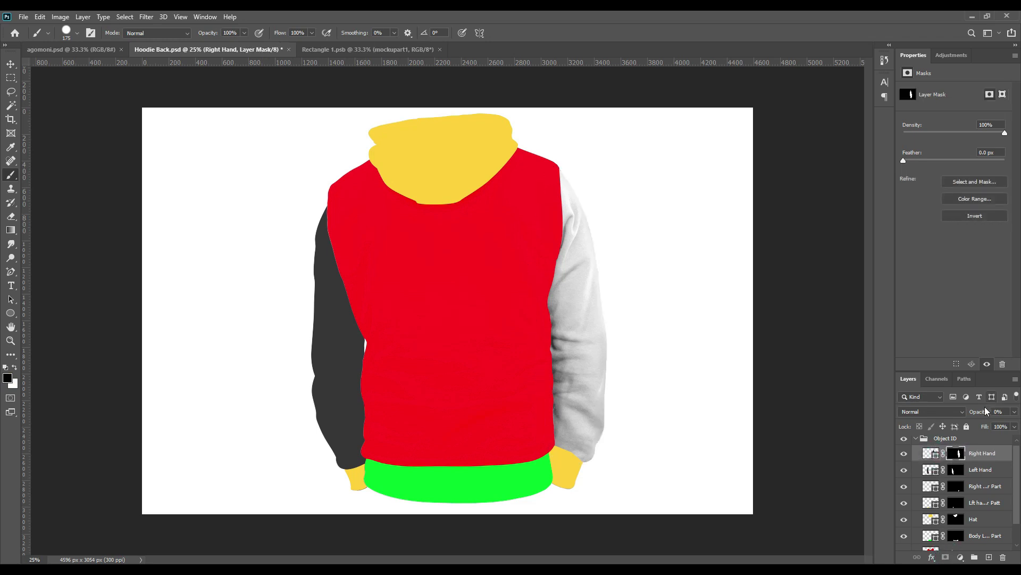
drag(978, 411, 2, 431)
drag(981, 412, 991, 411)
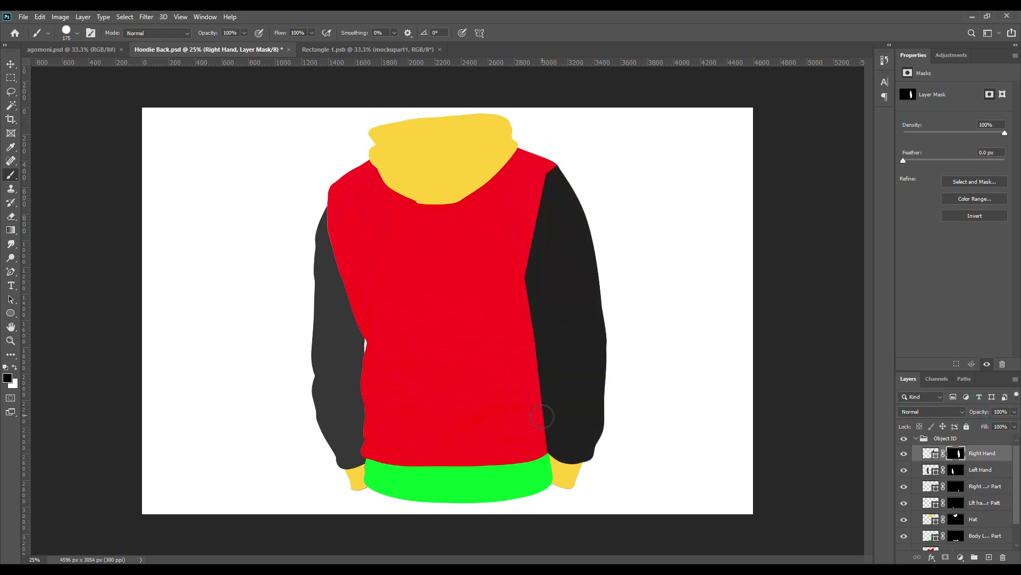
Paint the Right Hand mask black within the Body Part selection to remove the sleeve's overlap on the body, and deselect.
drag(974, 509, 938, 532)
ctrl+click(938, 532)
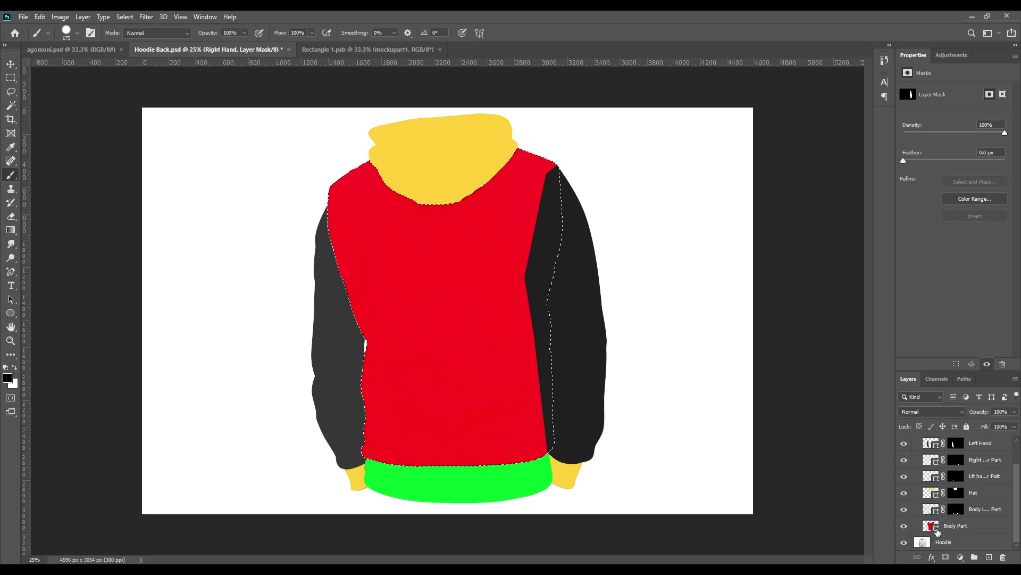
scroll(999, 523, up, 2)
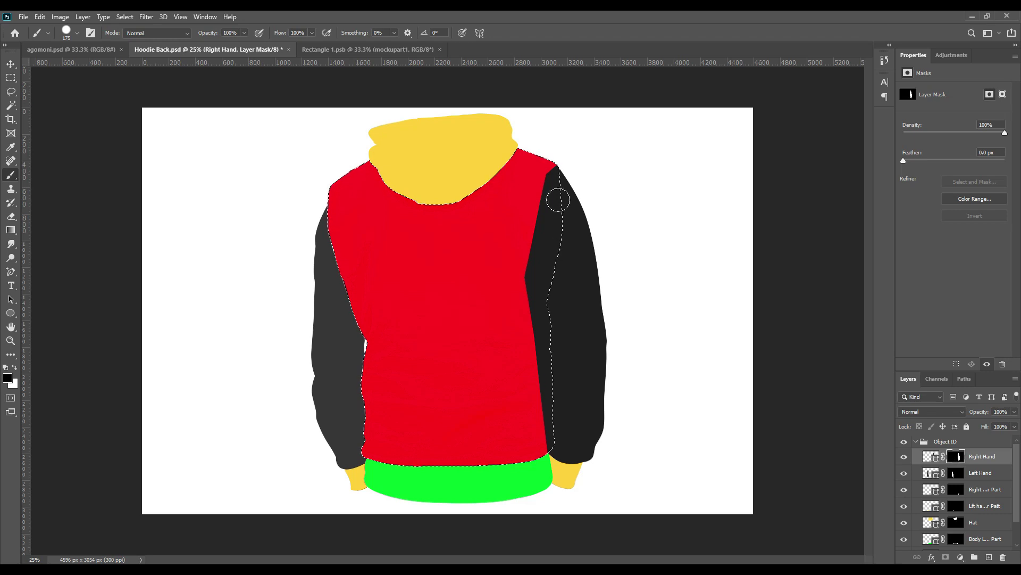
drag(554, 162, 553, 452)
drag(540, 317, 540, 187)
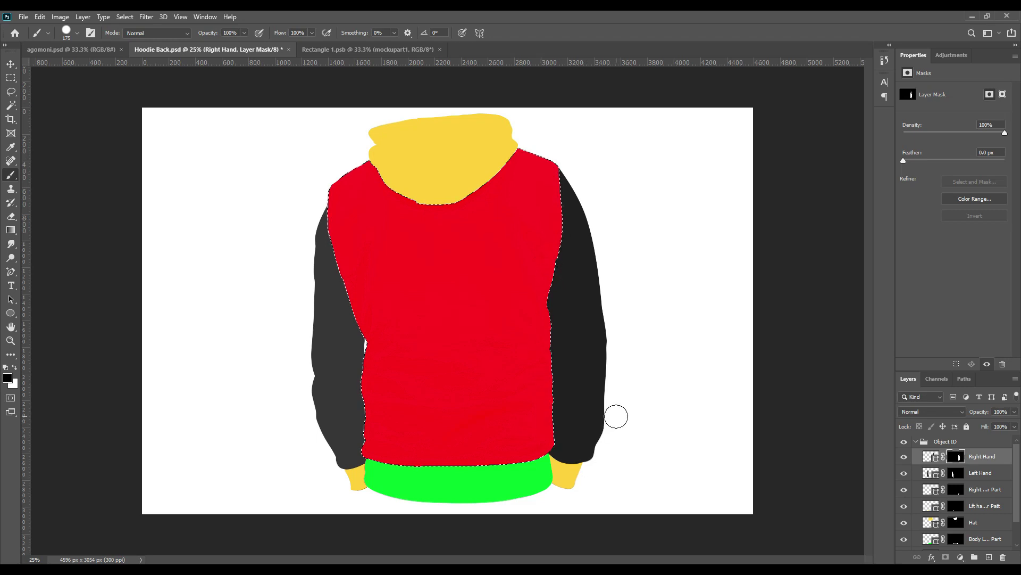
key(ctrl+d)
Load the Body Part shape as a selection and turn it into a layer mask on the Body Part layer.
scroll(965, 470, down, 1)
scroll(964, 471, down, 1)
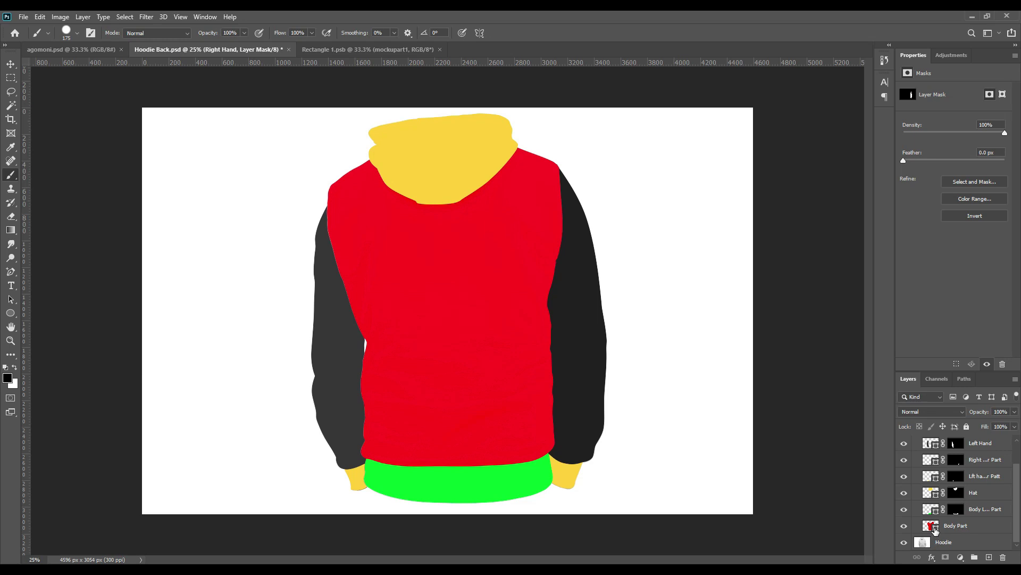
ctrl+click(936, 530)
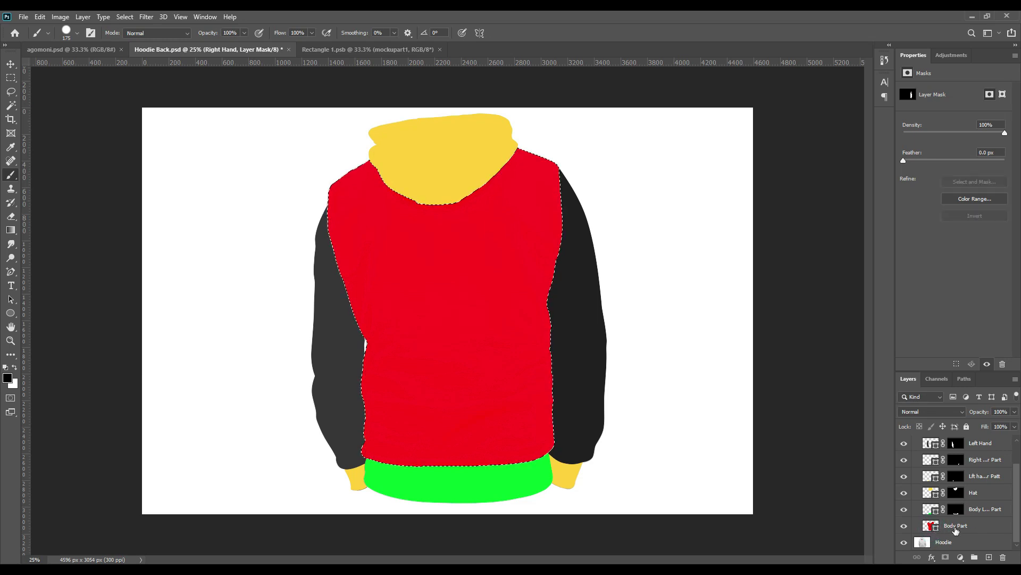
click(954, 531)
click(946, 557)
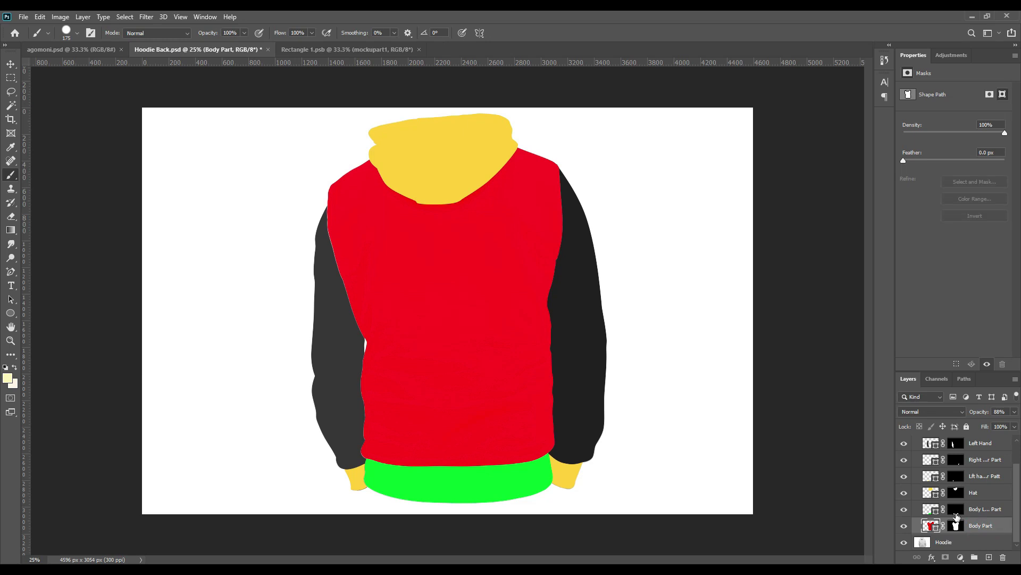
scroll(956, 516, up, 2)
scroll(957, 460, down, 2)
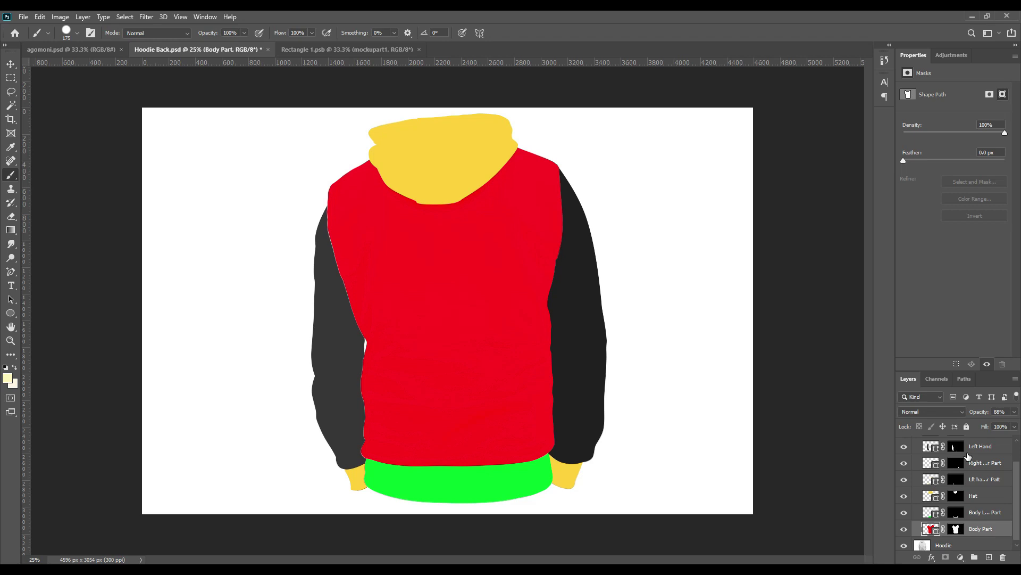
ctrl+click(932, 447)
ctrl+click(955, 453)
scroll(962, 524, up, 2)
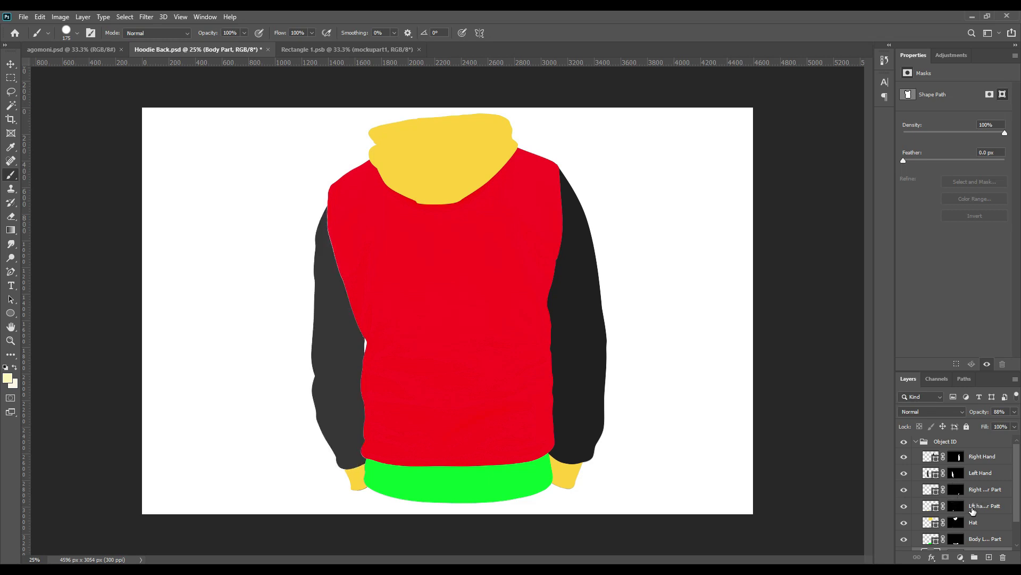
Collapse the Object ID group and hide it so only the Hoodie photo shows.
click(915, 442)
click(929, 446)
click(903, 442)
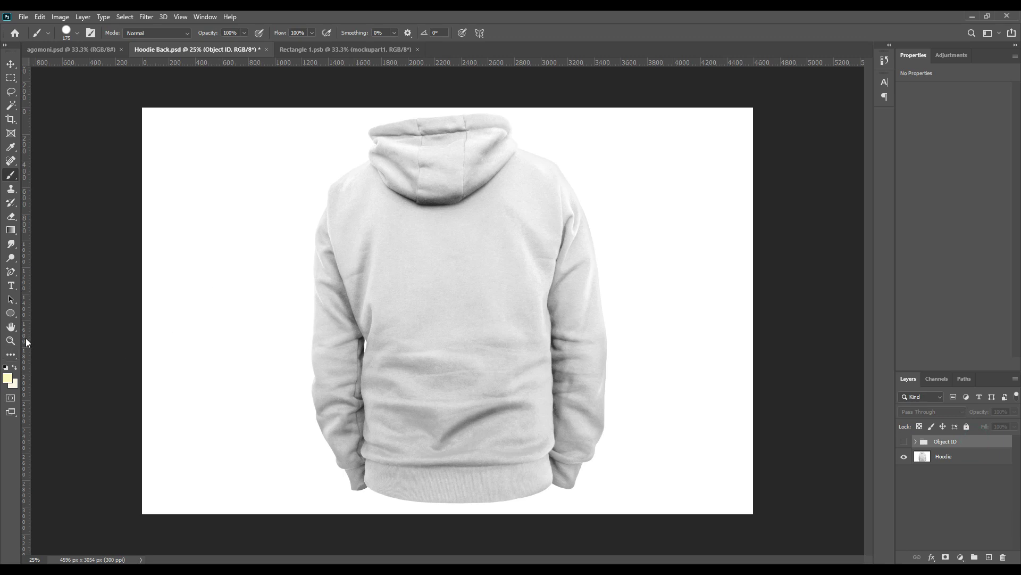
Draw a rectangle shape about 1836 × 2472 px over the hoodie's torso and fill it with red.
click(10, 313)
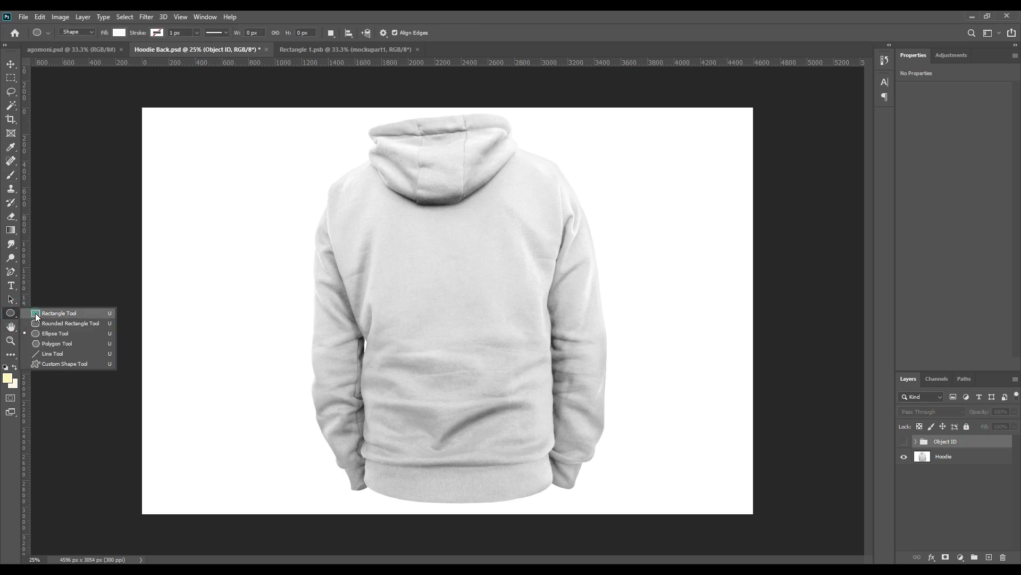
click(36, 315)
drag(324, 146, 568, 473)
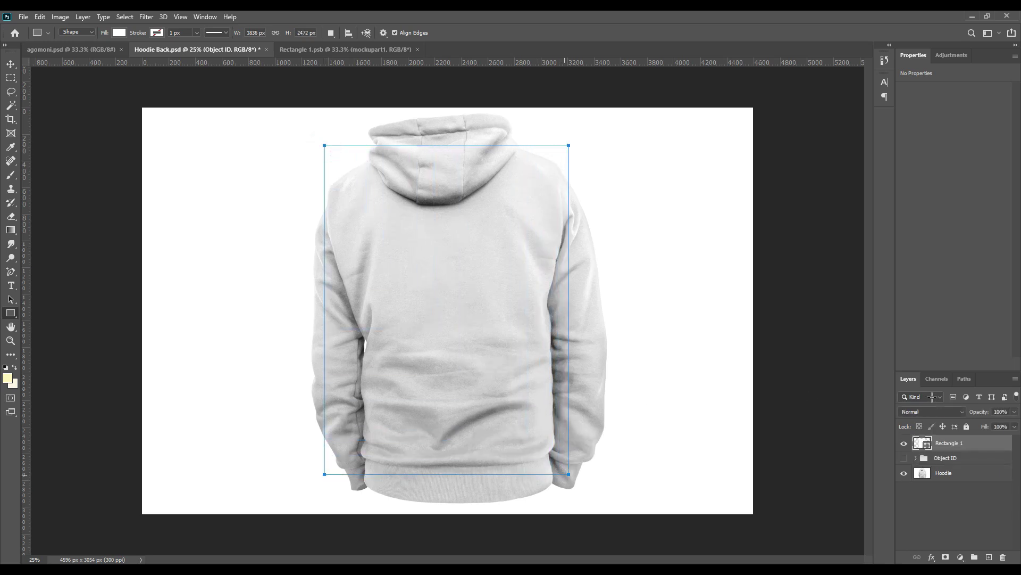
double_click(928, 446)
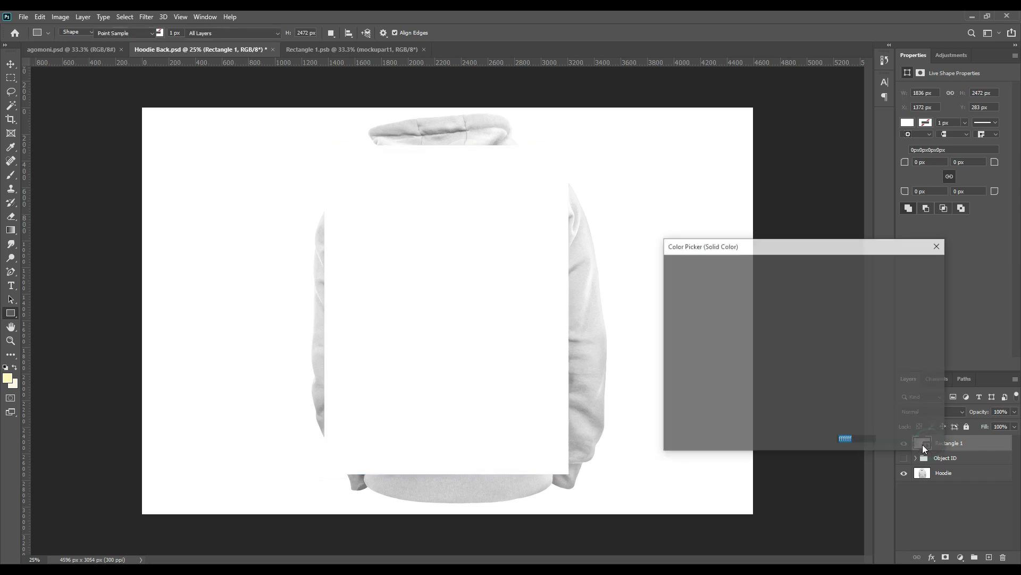
click(803, 272)
key(Return)
Convert the Rectangle 1 layer to a smart object and lower its opacity to 45%.
right_click(982, 446)
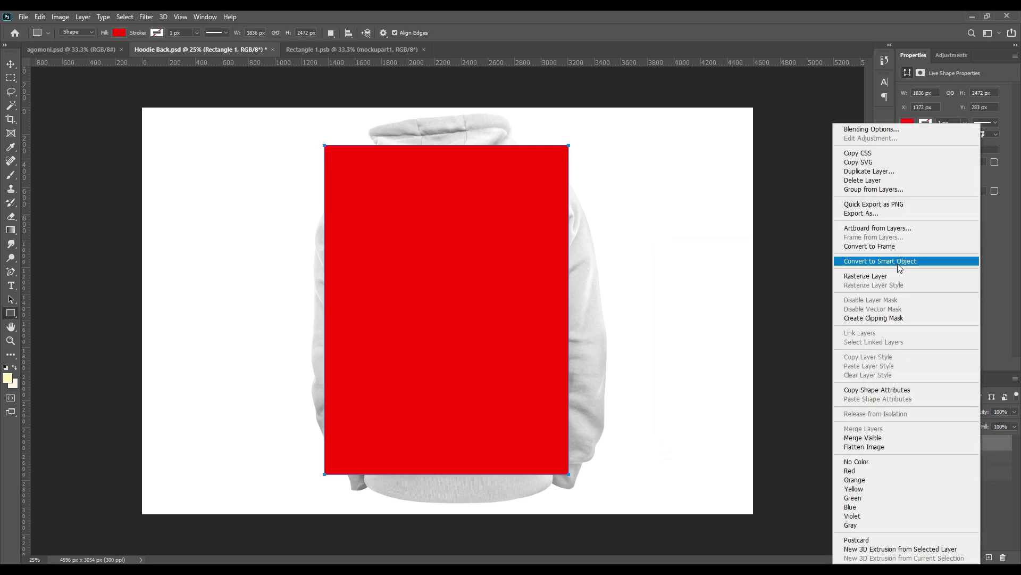
click(900, 268)
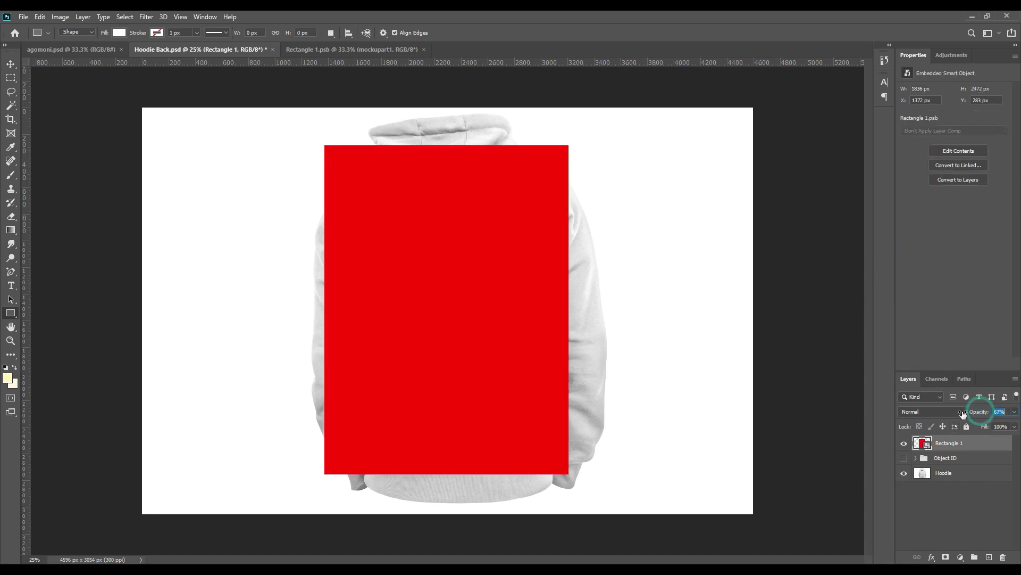
drag(981, 414, 973, 416)
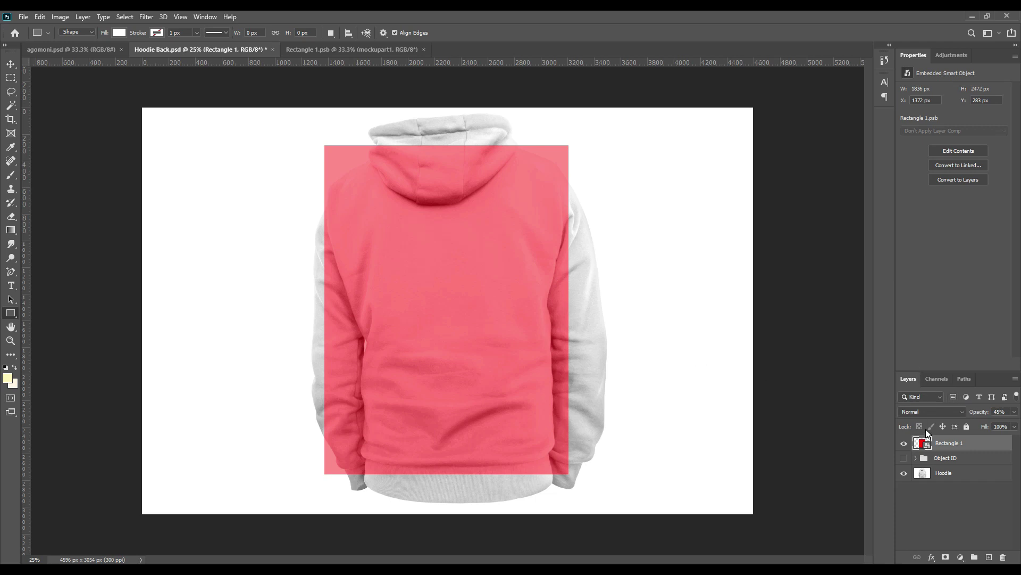
Warp the red rectangle with curved sides and slightly bulging top and bottom edges to follow the torso, and set its opacity to 100%.
key(ctrl+t)
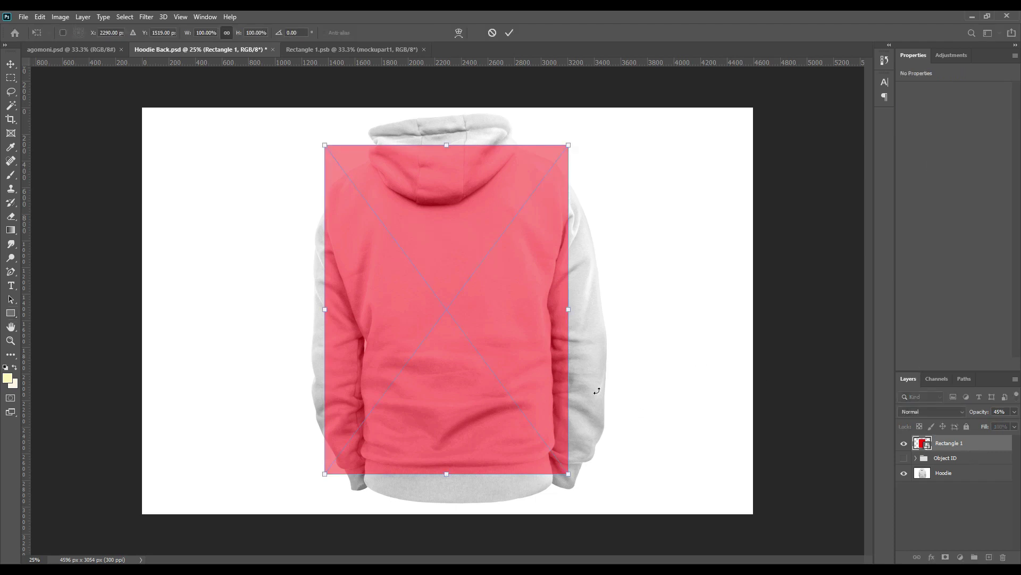
right_click(413, 308)
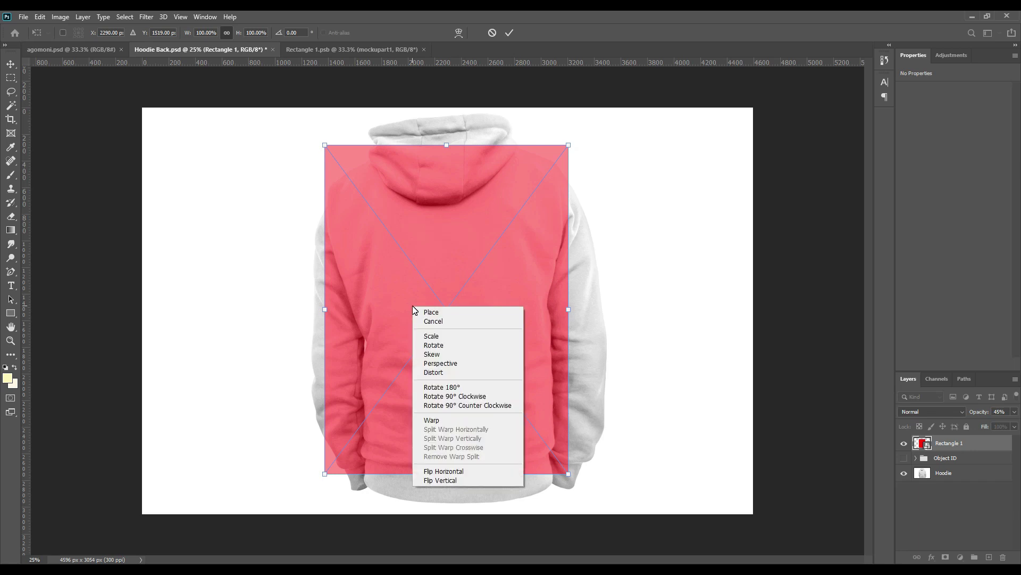
click(445, 421)
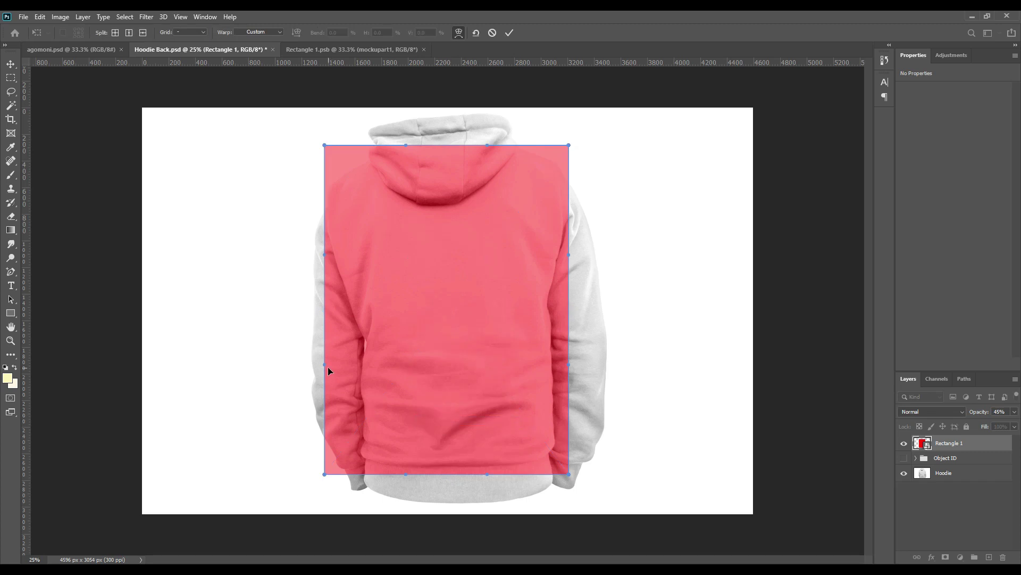
drag(326, 365, 367, 369)
drag(324, 255, 299, 256)
drag(567, 255, 586, 253)
drag(567, 310, 551, 306)
drag(560, 250, 583, 249)
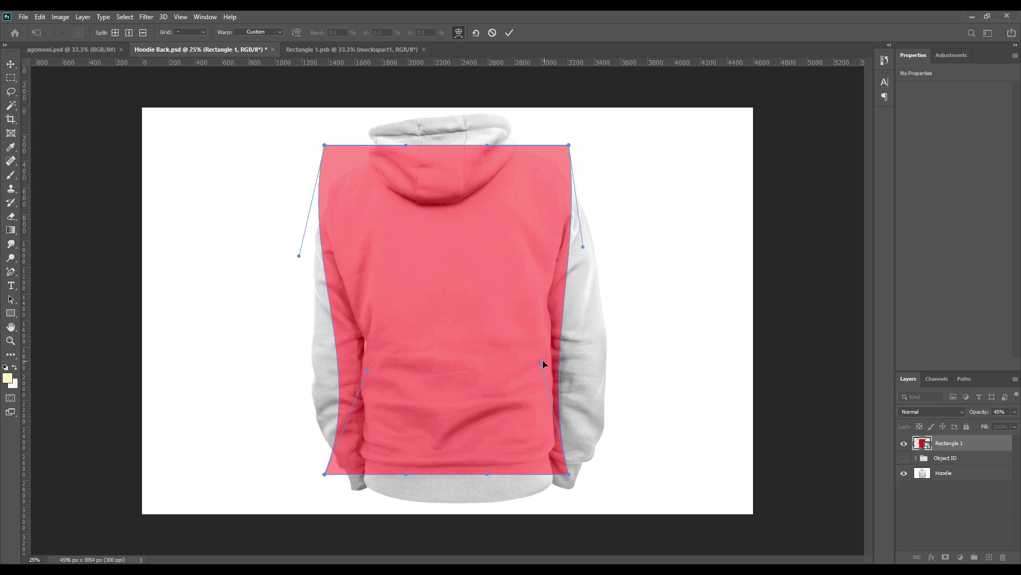
drag(541, 363, 538, 363)
drag(434, 460, 435, 464)
drag(433, 166, 436, 156)
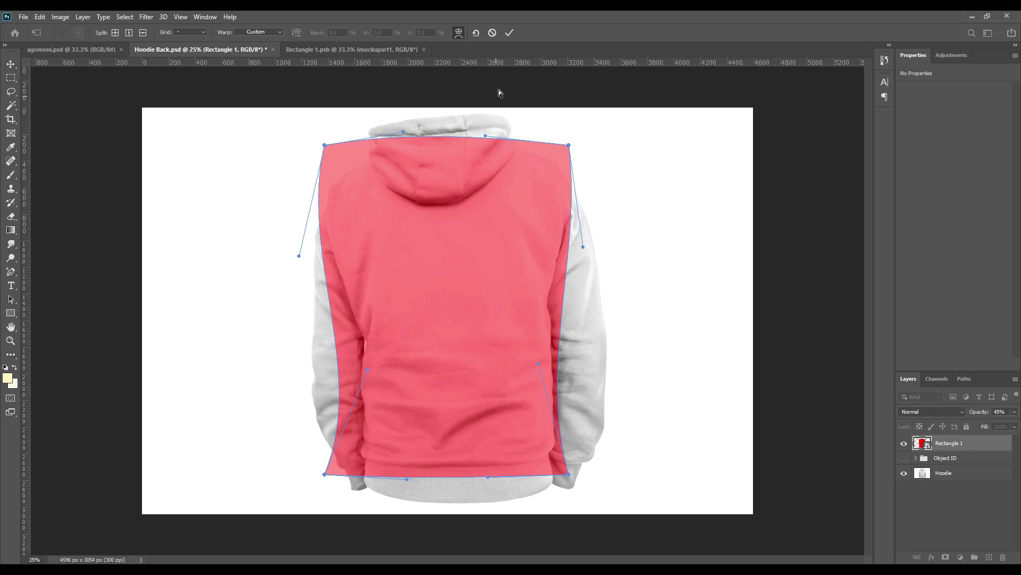
click(510, 33)
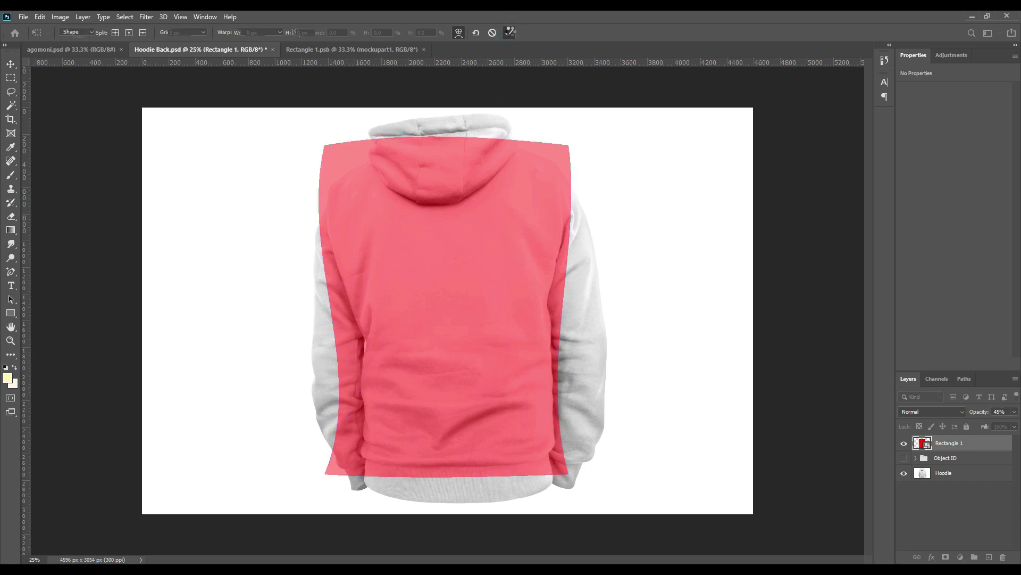
drag(979, 415, 1008, 415)
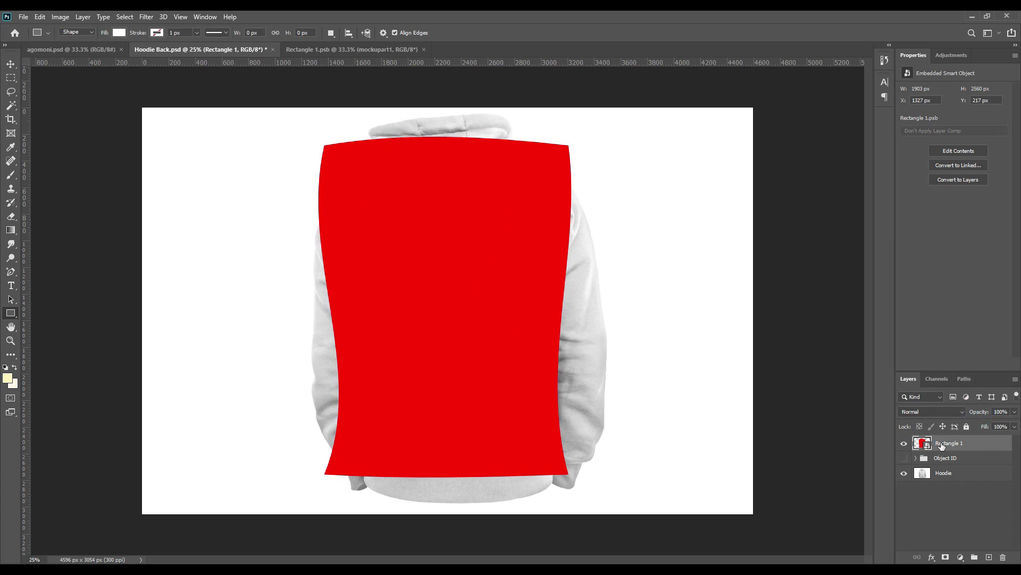
Load the Body Part mask as a selection and add it as a layer mask on Rectangle 1.
click(916, 458)
scroll(966, 501, down, 2)
drag(956, 525, 957, 529)
ctrl+click(956, 526)
scroll(956, 504, up, 2)
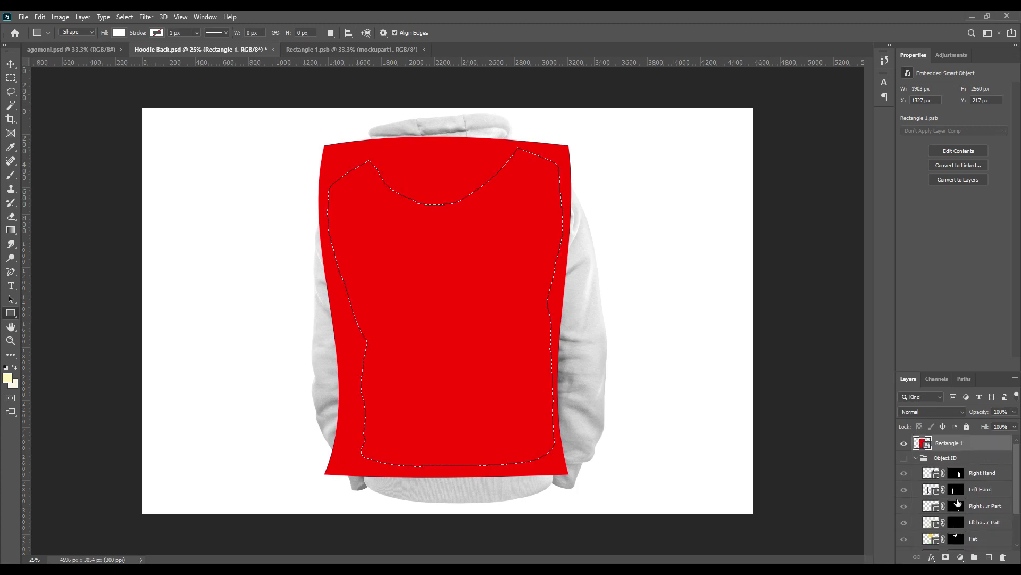
click(916, 458)
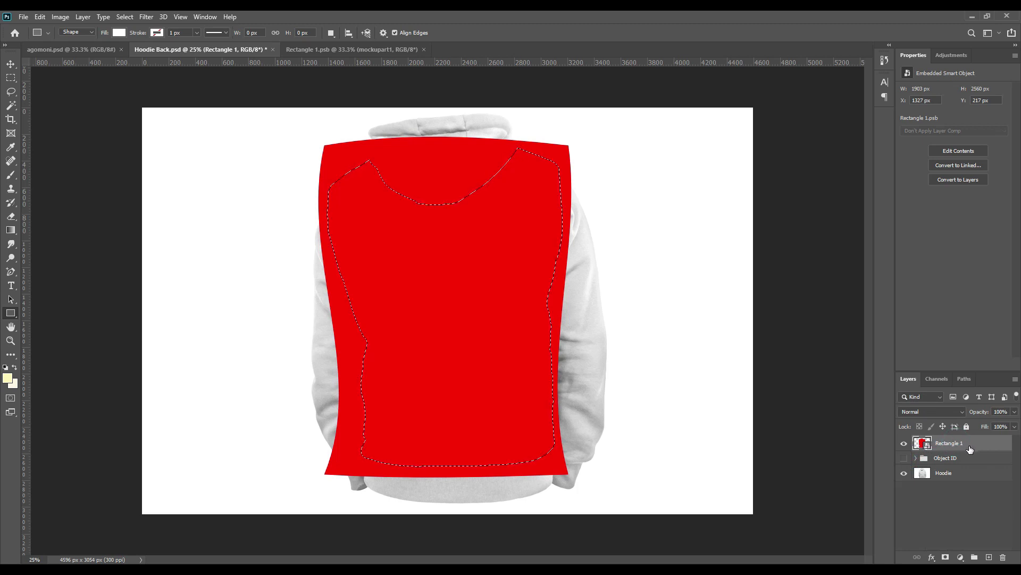
click(946, 557)
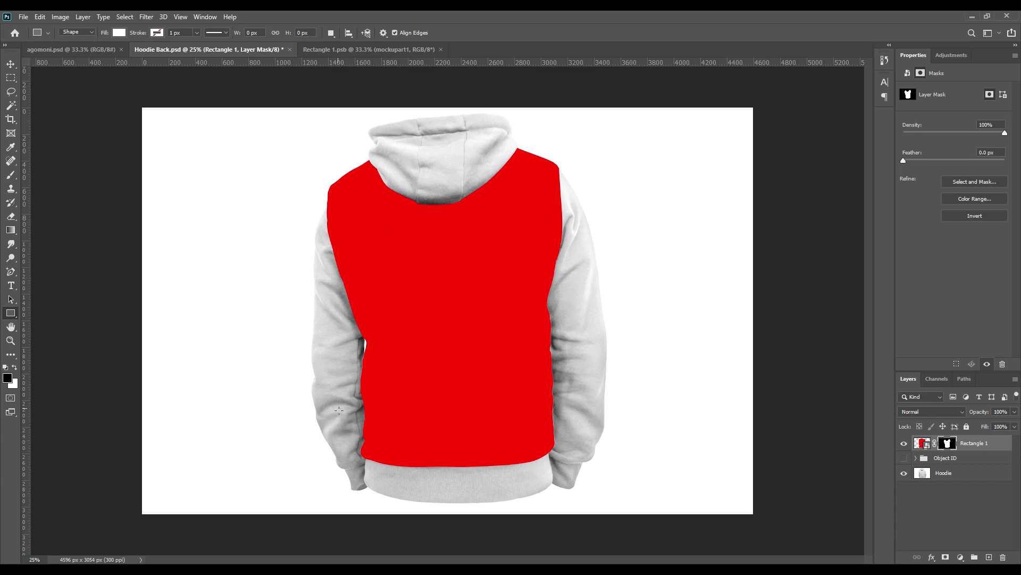
Load the Right Hand and Left Hand masks as one selection and fill both sleeves with a black (000000) Solid Color layer.
click(917, 458)
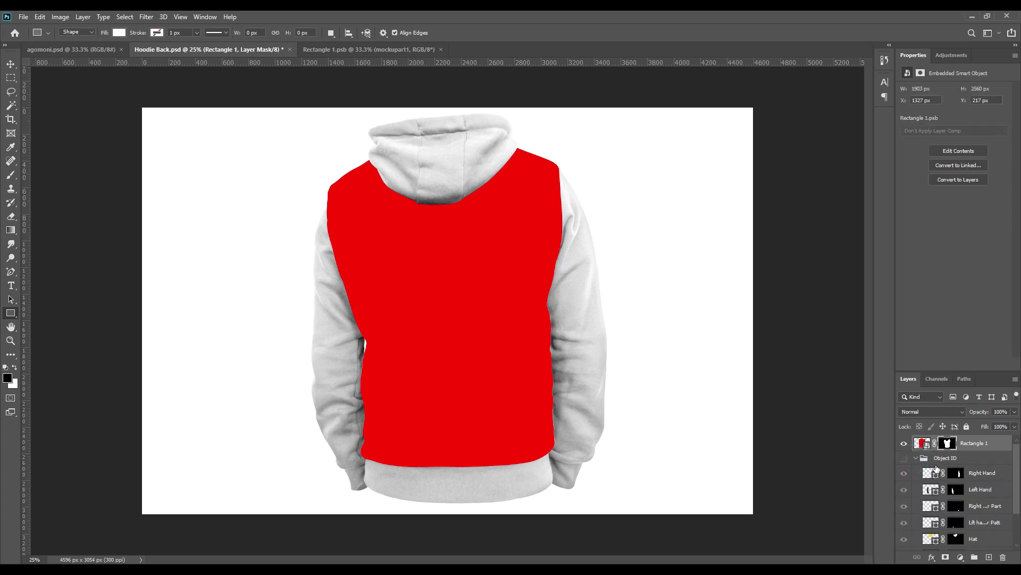
drag(956, 472, 956, 489)
ctrl+click(956, 490)
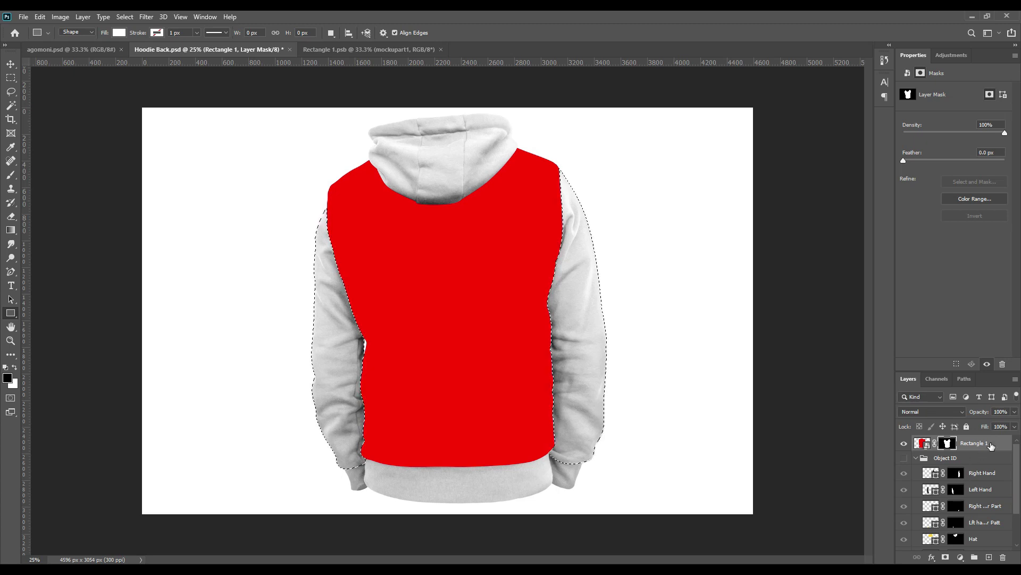
click(960, 558)
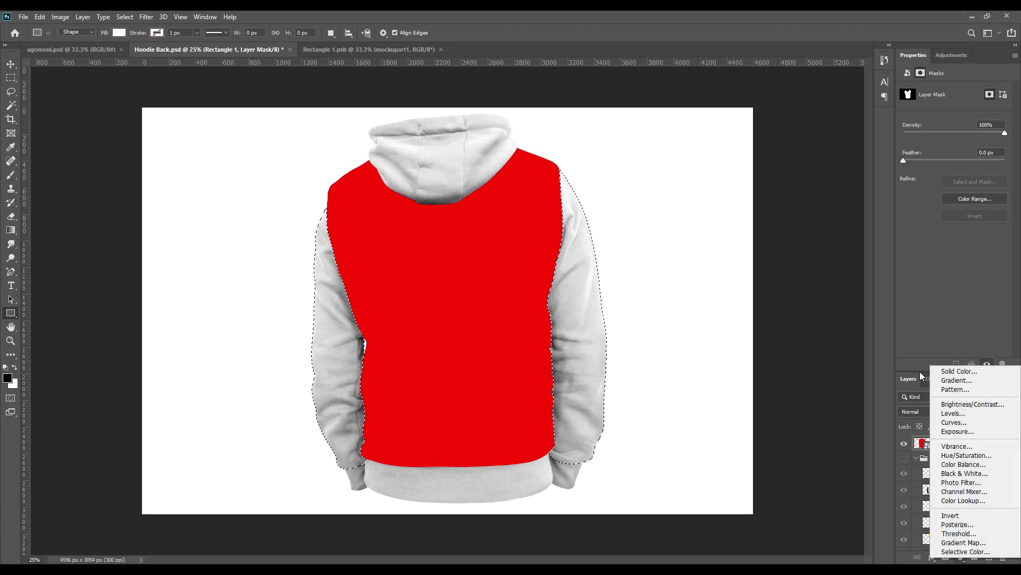
click(970, 375)
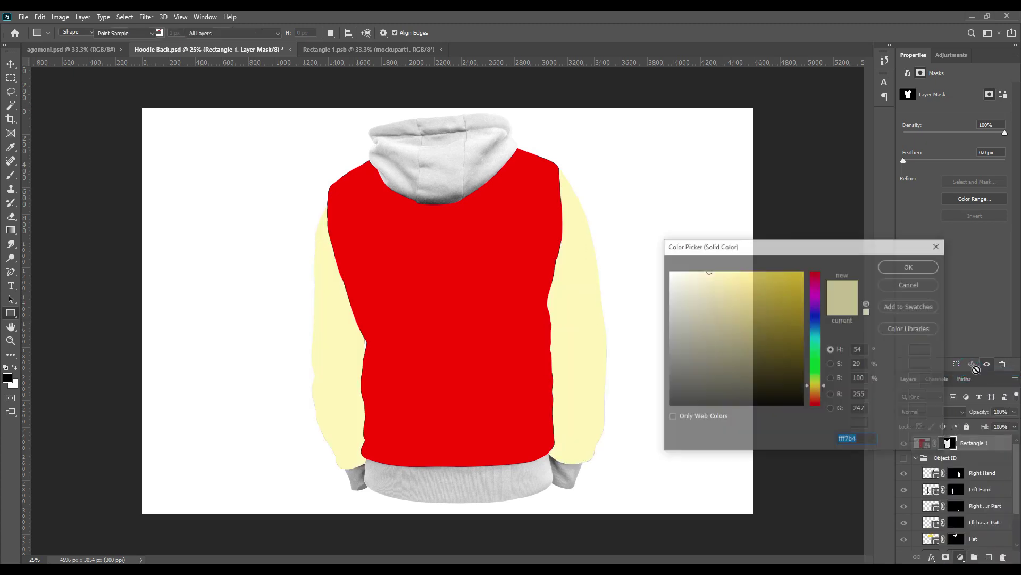
drag(699, 323, 673, 429)
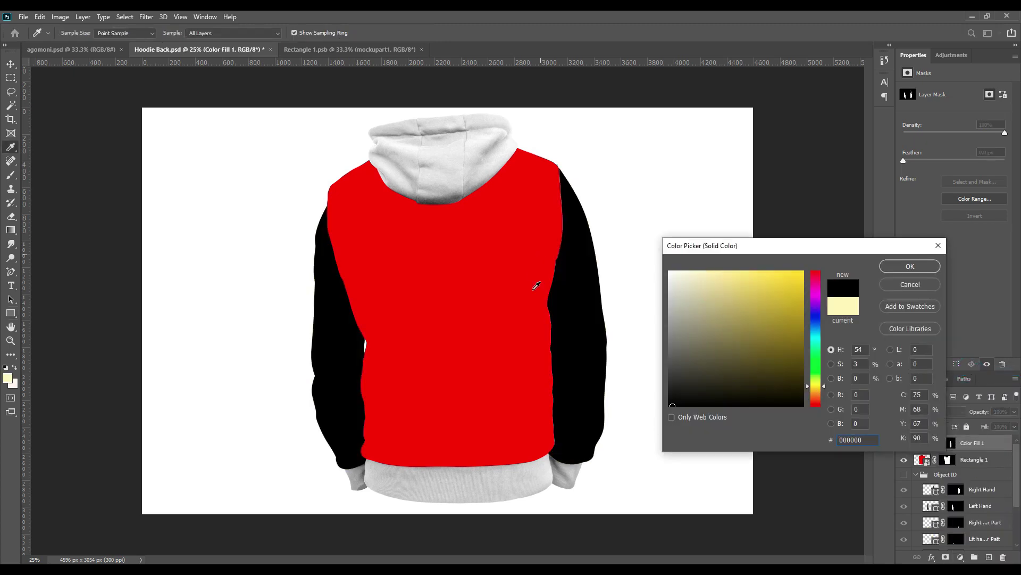
click(899, 266)
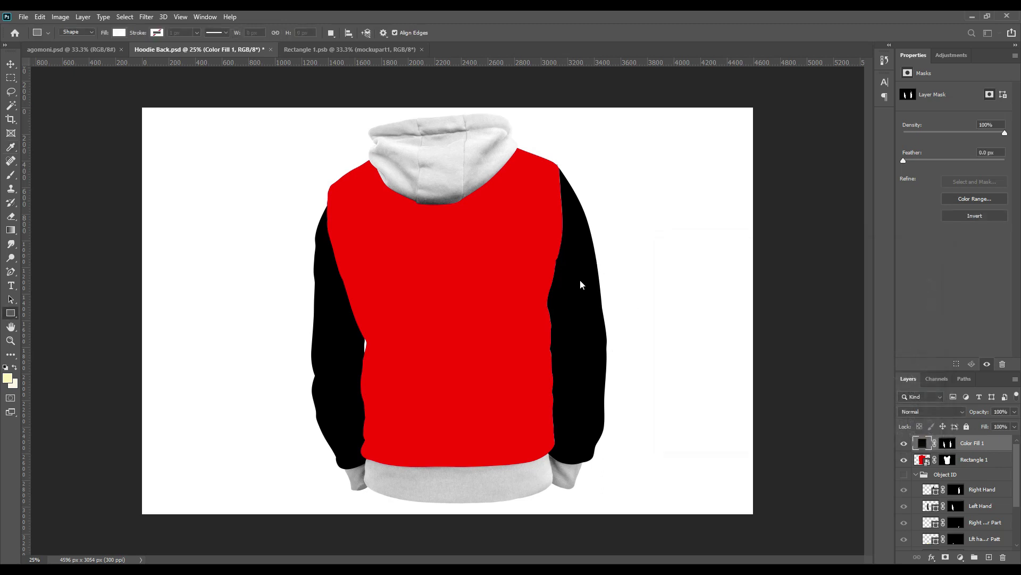
Load both cuff masks as one selection and add an orange (ffa800) Solid Color fill layer above Rectangle 1.
scroll(982, 511, down, 3)
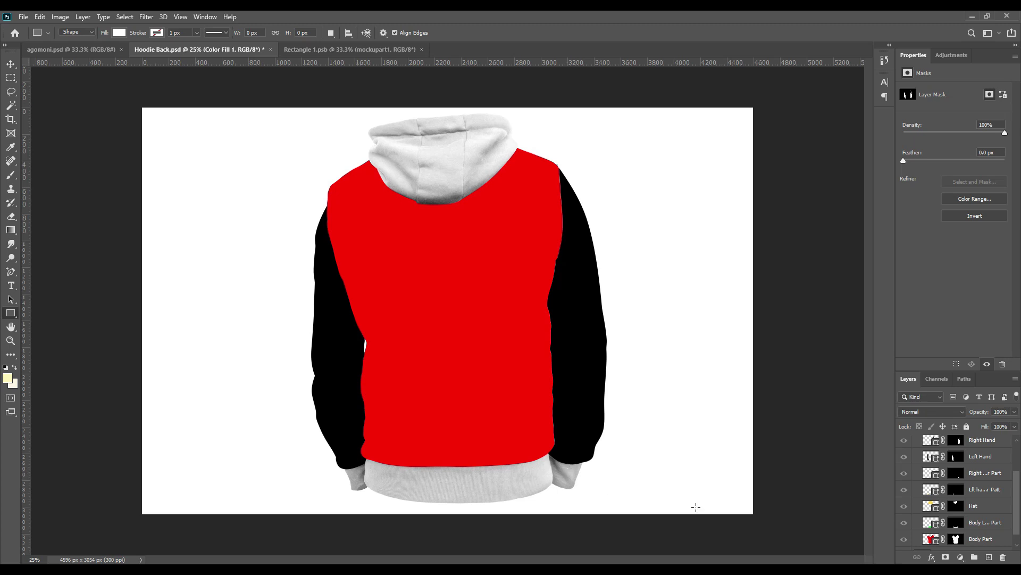
mouse_move(962, 496)
mouse_down()
mouse_move(948, 479)
mouse_move(959, 477)
mouse_up()
ctrl+click(959, 477)
ctrl+shift+click(956, 492)
scroll(968, 481, up, 2)
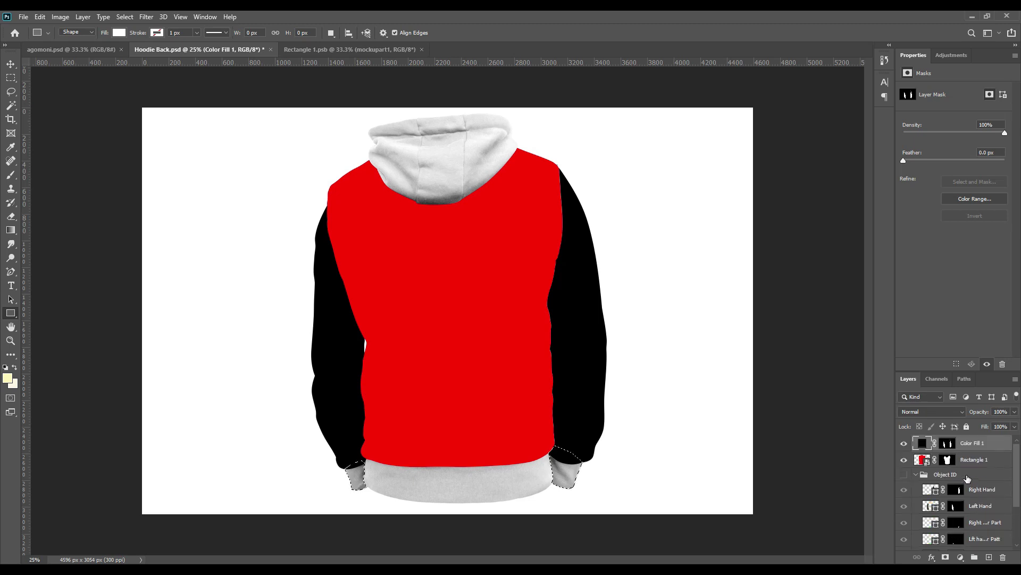
click(971, 460)
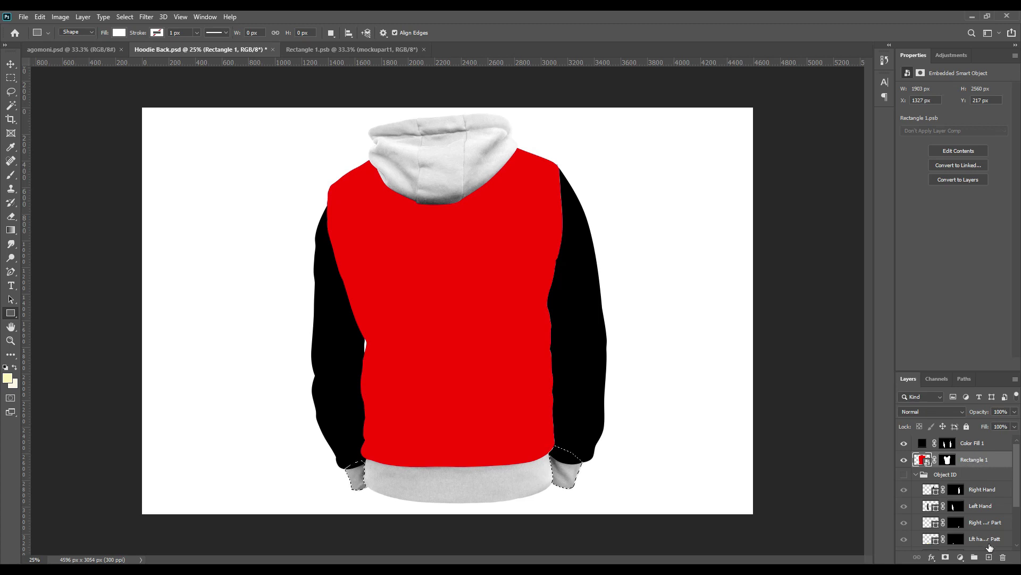
click(963, 560)
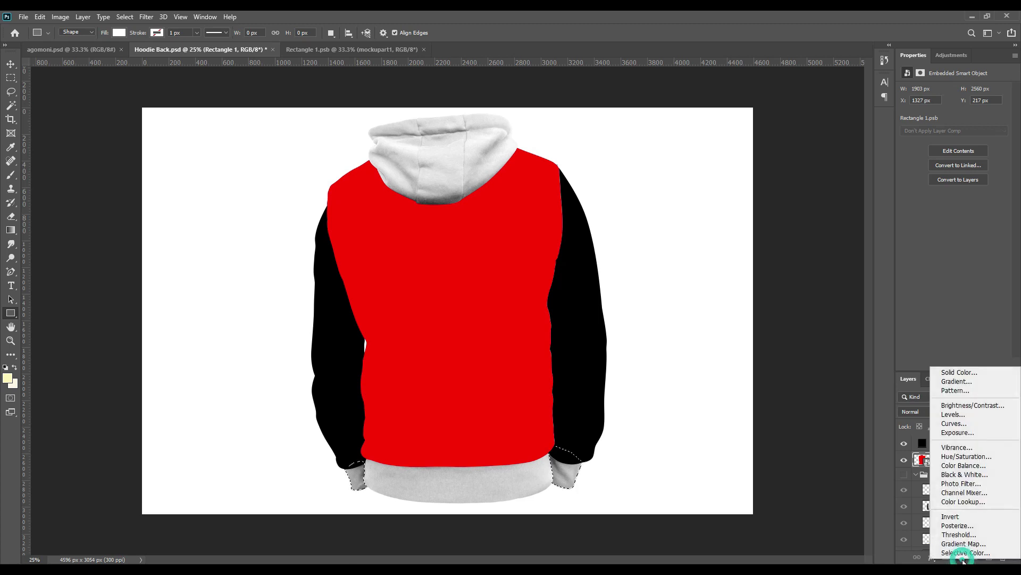
click(963, 374)
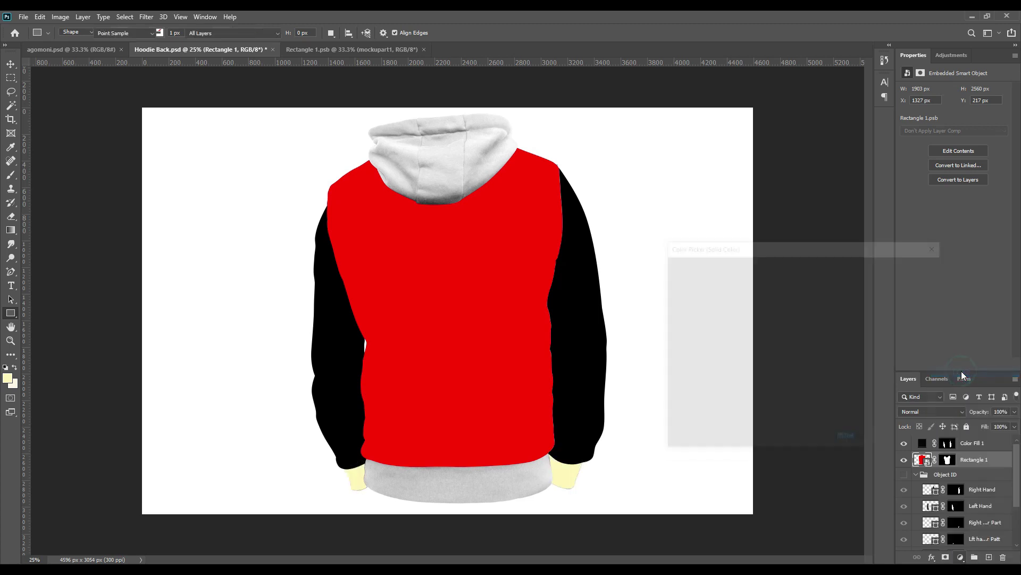
text(ffe400)
drag(818, 398, 817, 393)
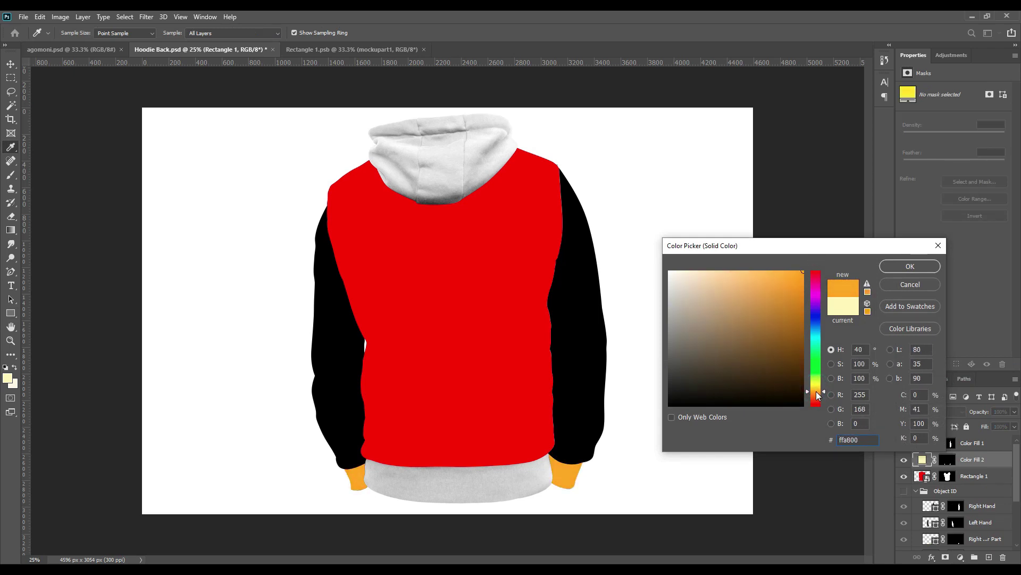
click(892, 267)
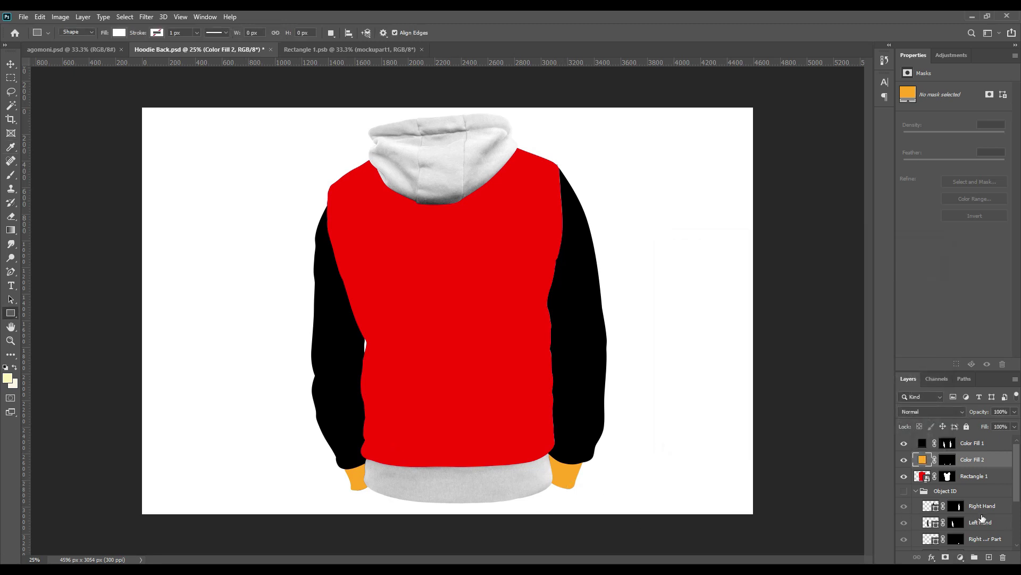
Load the Body Lower Part mask as a selection and fill the bottom hem with a black (000000) Solid Color layer above Color Fill 1.
scroll(982, 517, down, 2)
scroll(982, 521, down, 1)
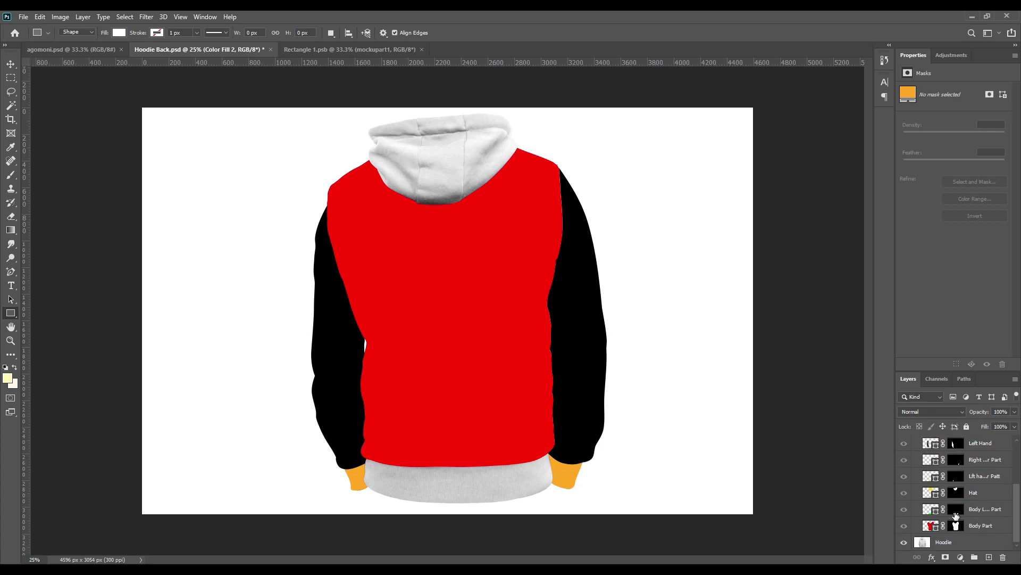
ctrl+click(957, 513)
scroll(962, 506, up, 3)
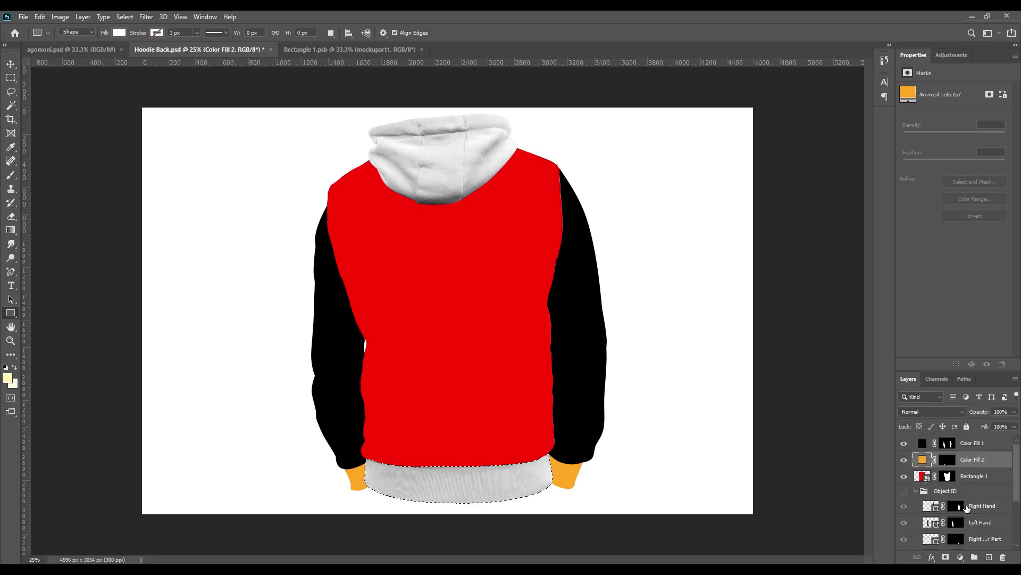
click(977, 447)
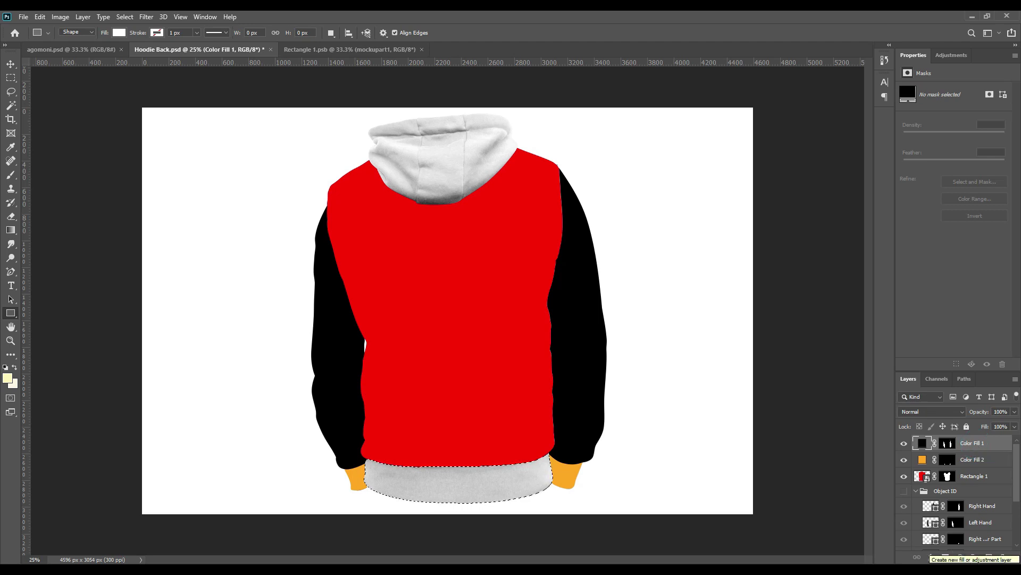
click(959, 557)
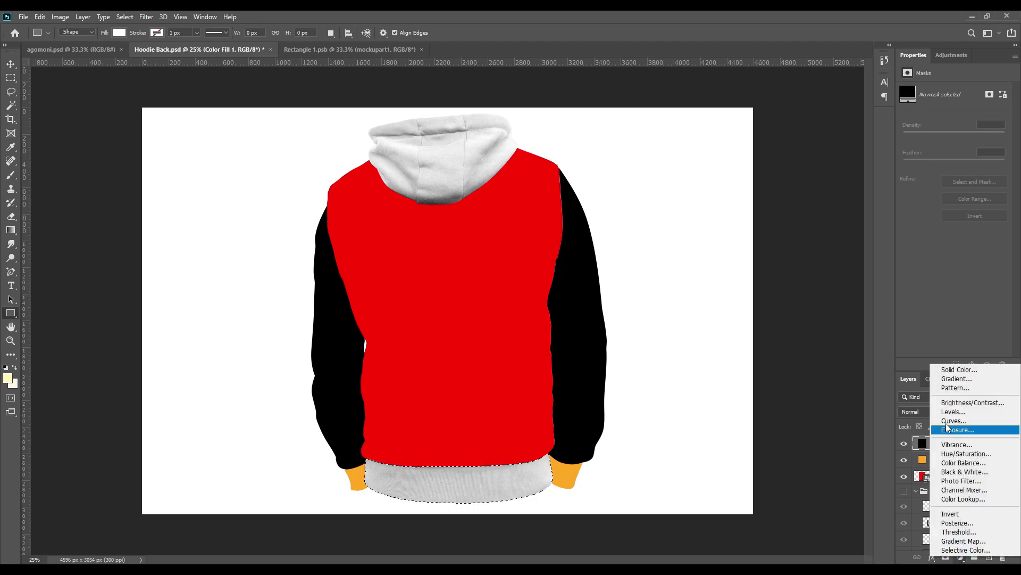
click(961, 369)
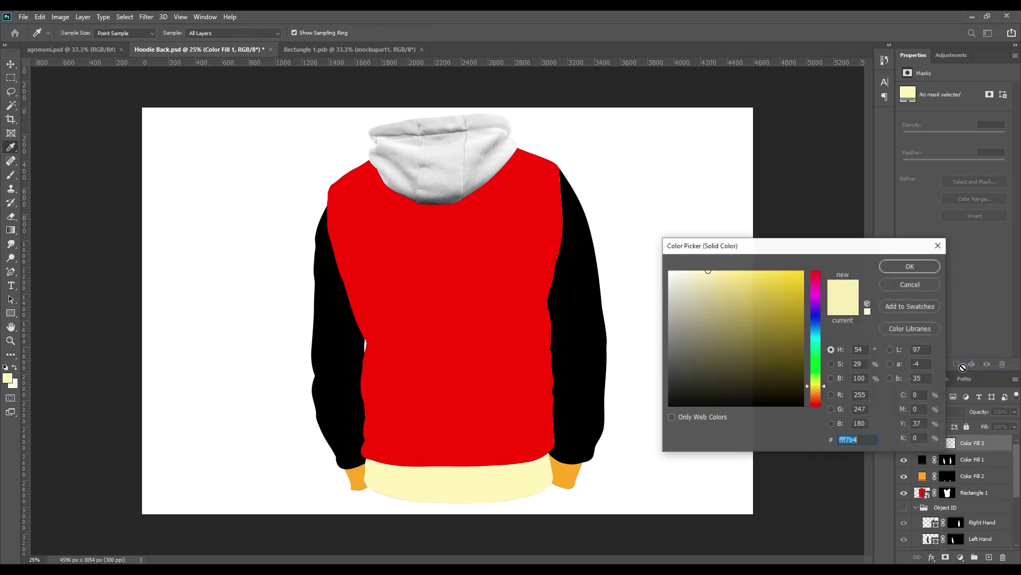
click(580, 432)
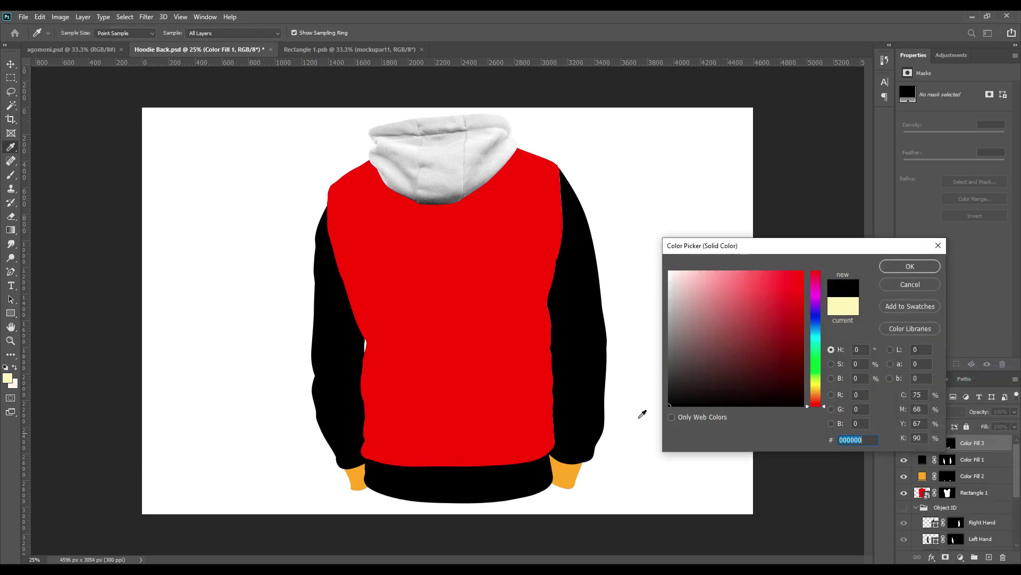
click(903, 267)
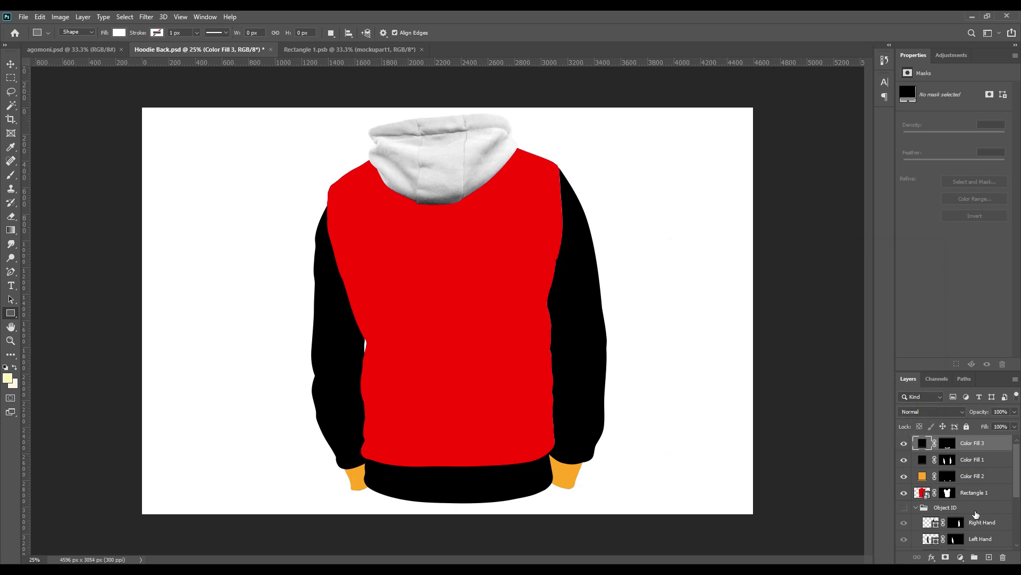
Load the Hat mask as a selection and fill the hood with an orange (ffa800) Solid Color layer sampled from the cuffs.
scroll(973, 535, down, 5)
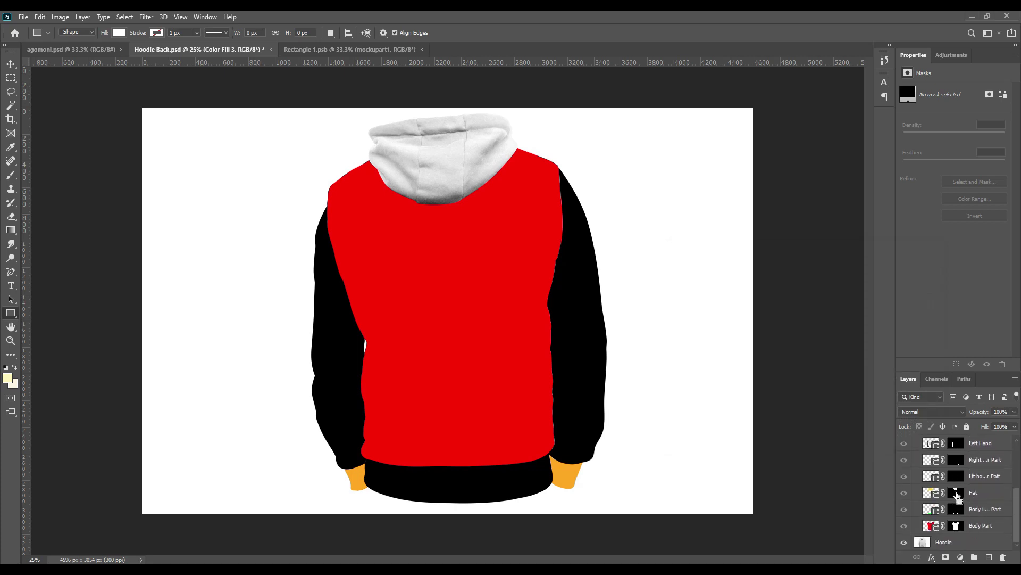
ctrl+click(957, 493)
scroll(973, 519, up, 5)
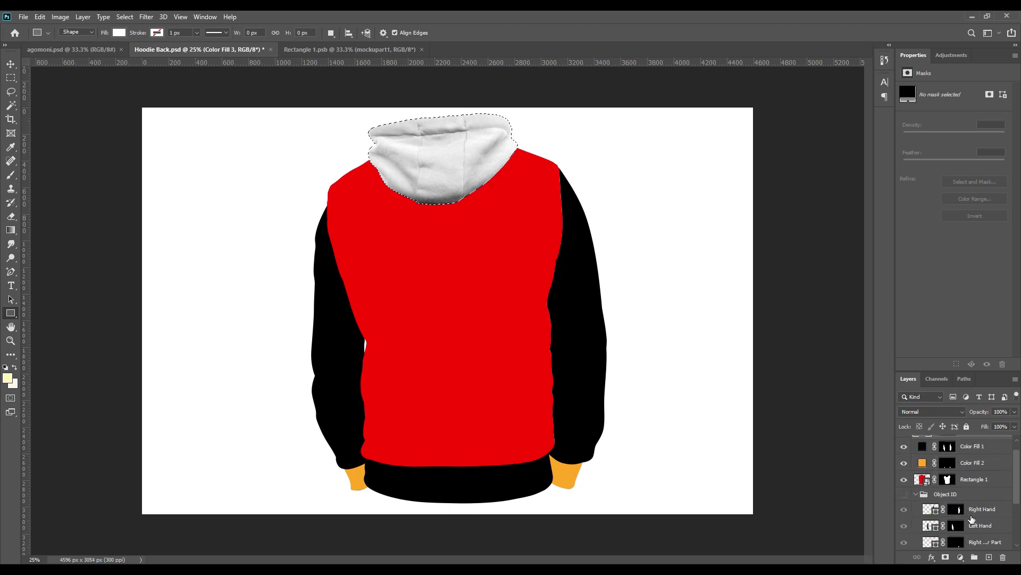
click(960, 560)
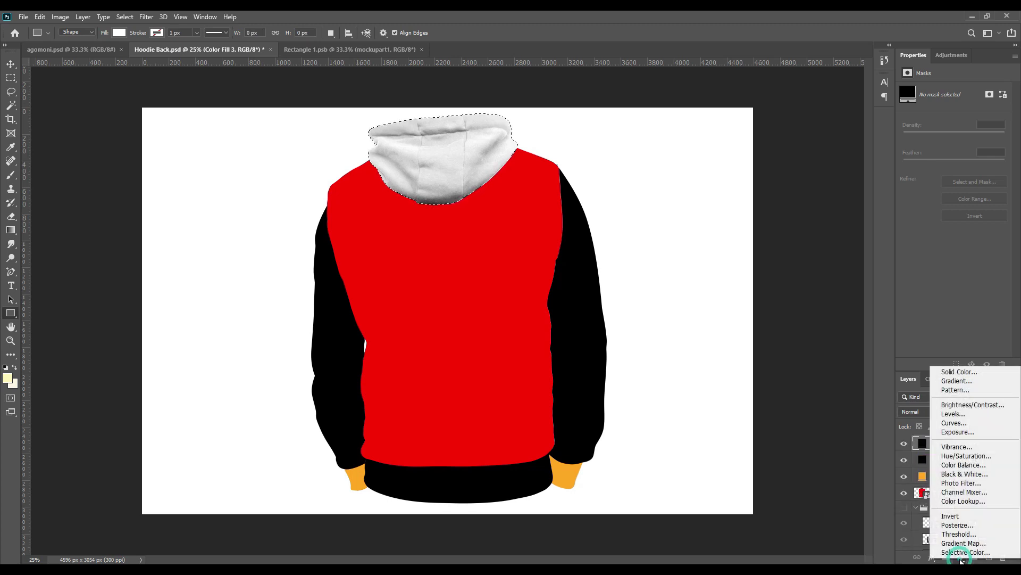
click(951, 373)
click(568, 468)
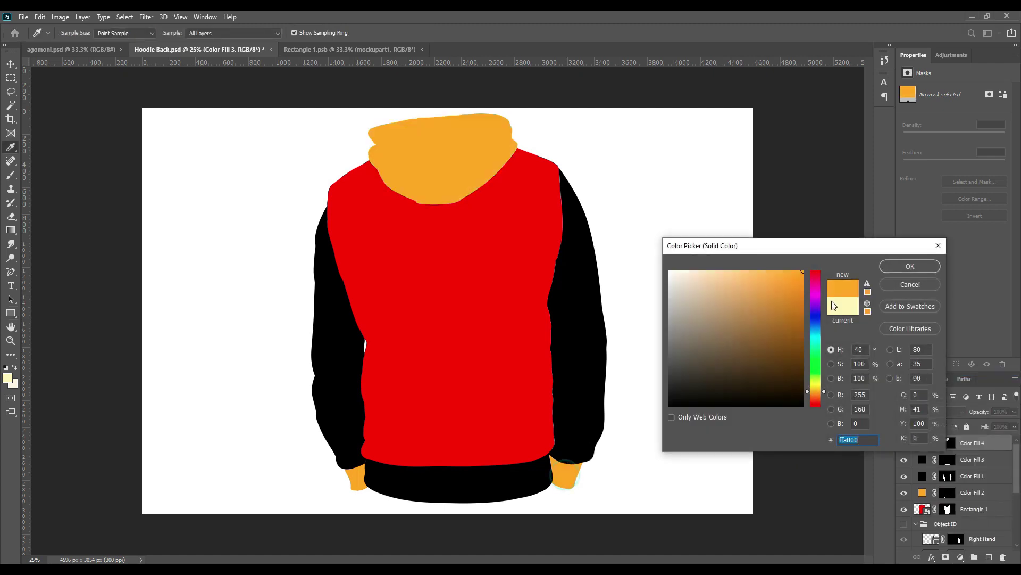
click(899, 269)
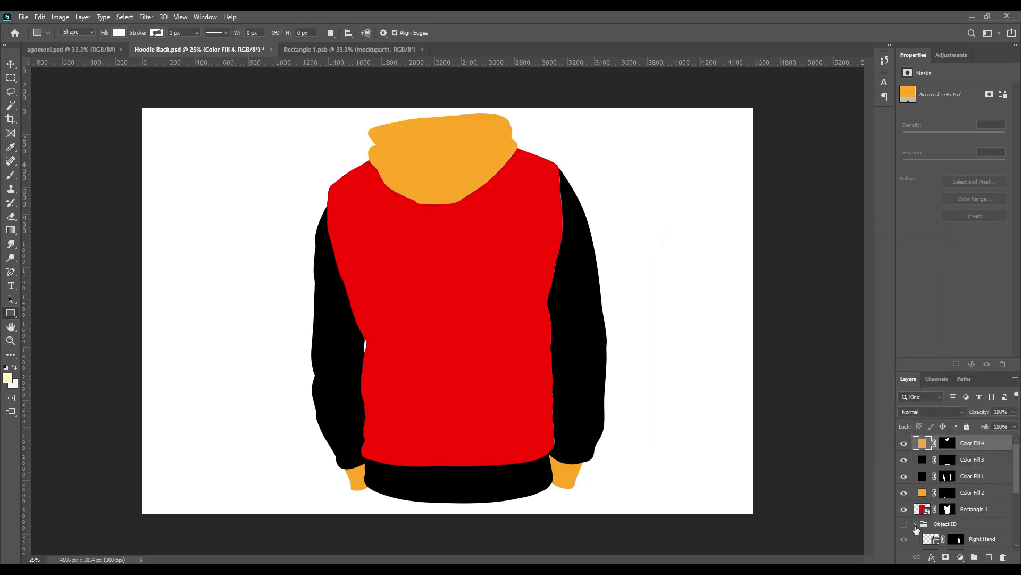
Collapse the Object ID group and give Rectangle 1 and the four Color Fill layers a red color label.
click(918, 524)
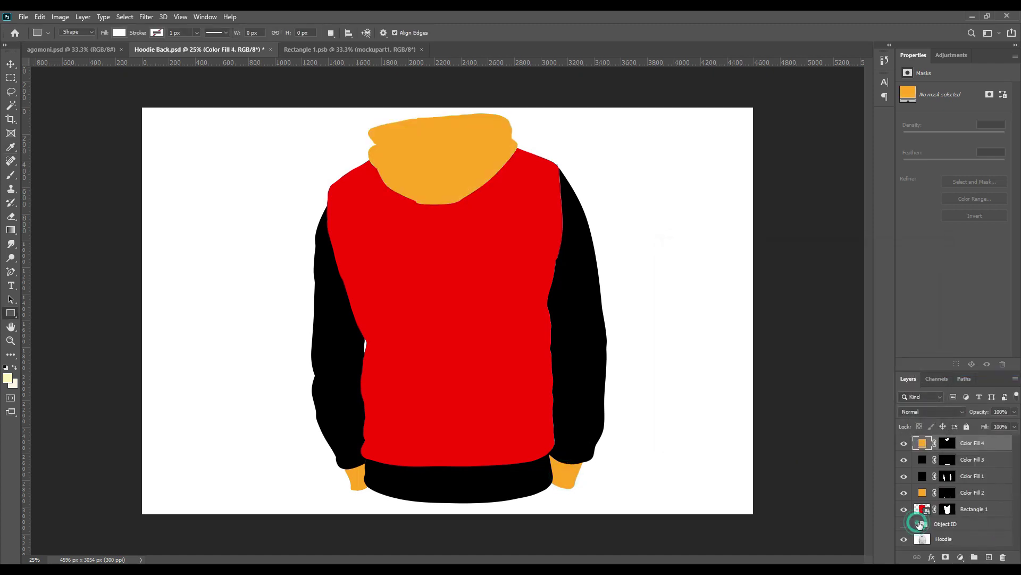
click(972, 510)
shift+click(976, 444)
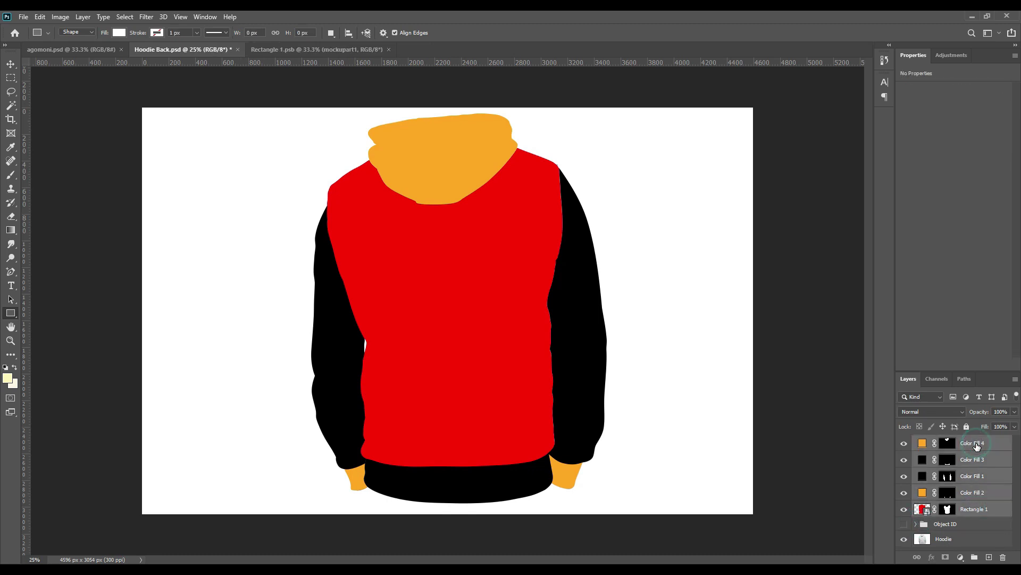
right_click(976, 445)
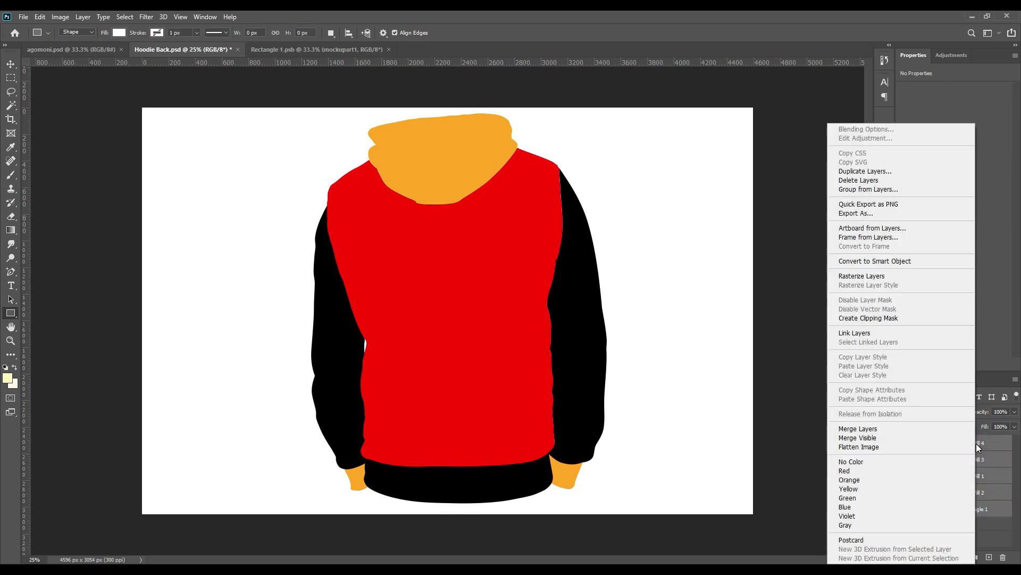
click(849, 471)
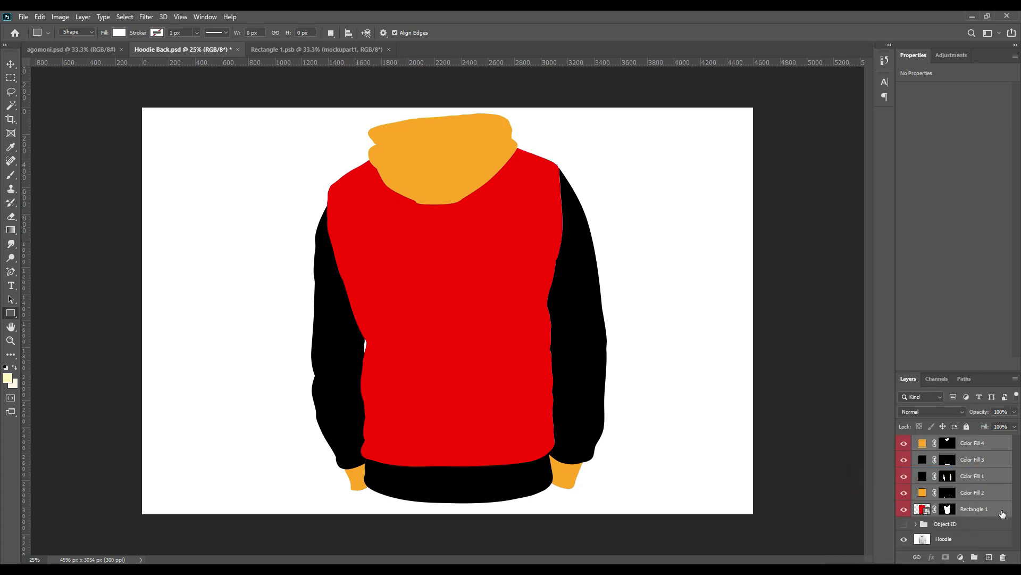
Copy mockupart1, Layer 1 and the yellow Rectangle 1 from Rectangle 1.psb into the body's smart object, placed to cover its red rectangle.
click(971, 512)
double_click(929, 516)
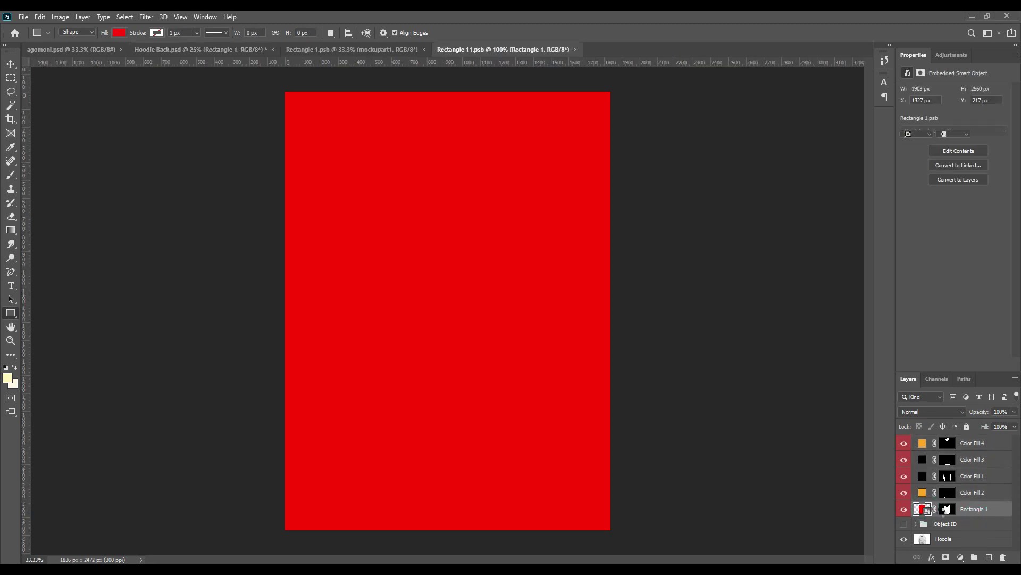
click(10, 64)
click(336, 53)
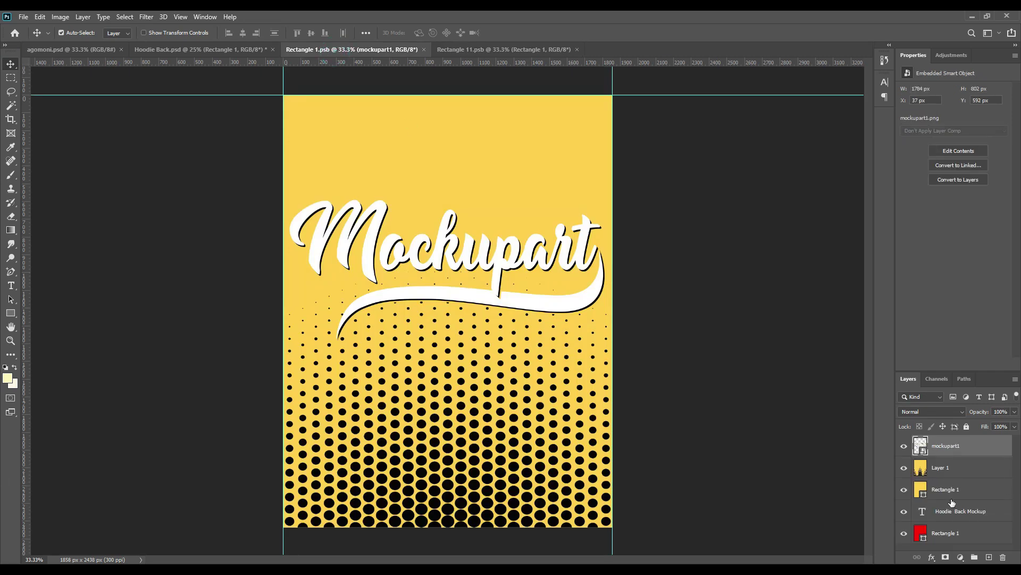
shift+click(952, 490)
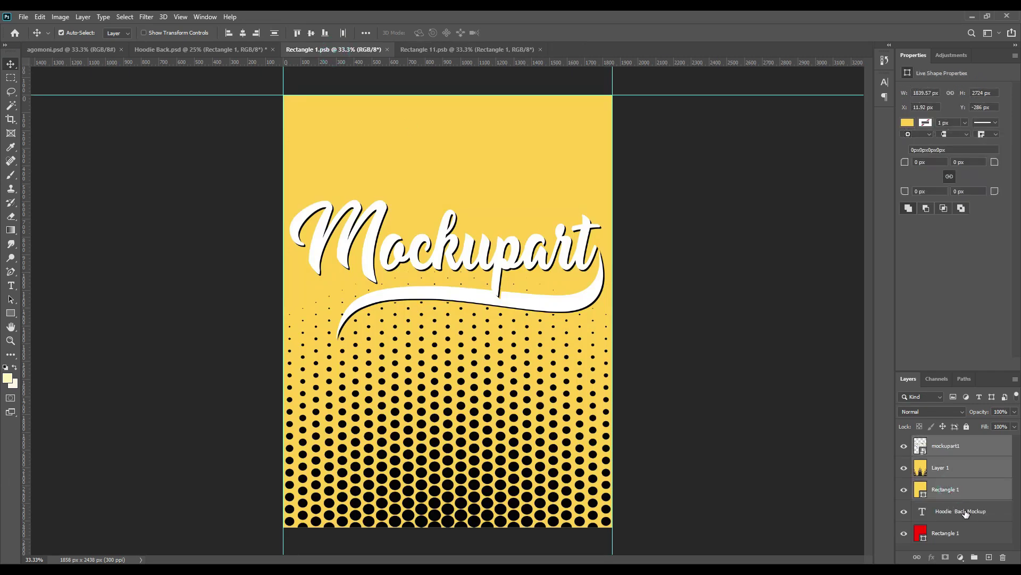
drag(967, 469, 525, 318)
key(ctrl+t)
click(527, 34)
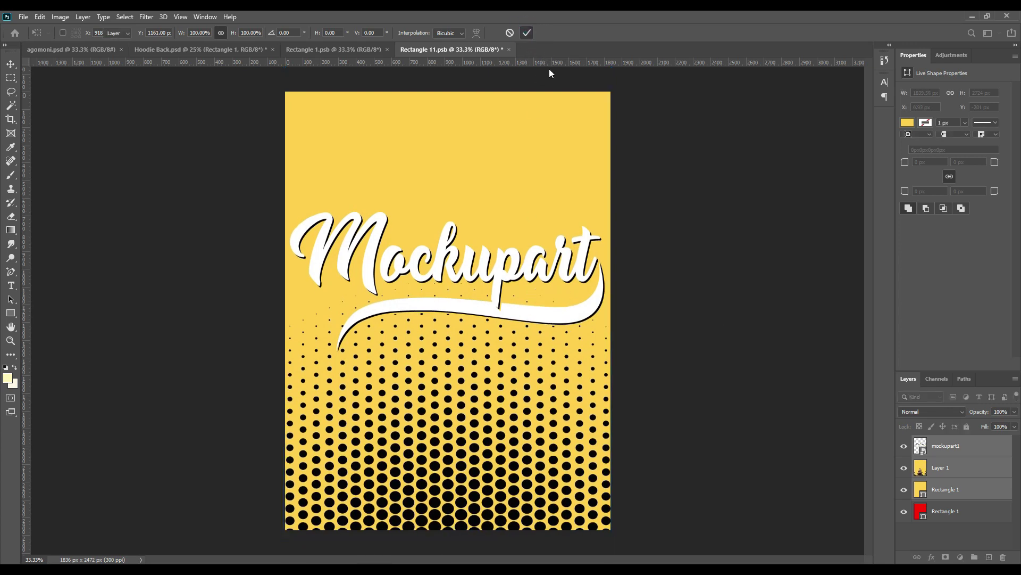
Save the edited body smart object and return to the Hoodie Back.psd document.
click(23, 16)
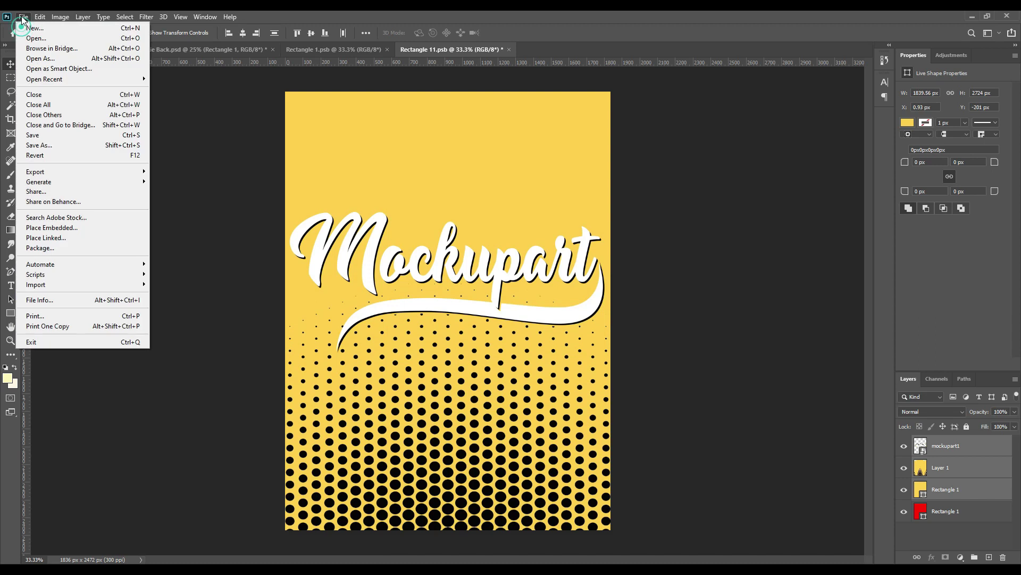
click(50, 135)
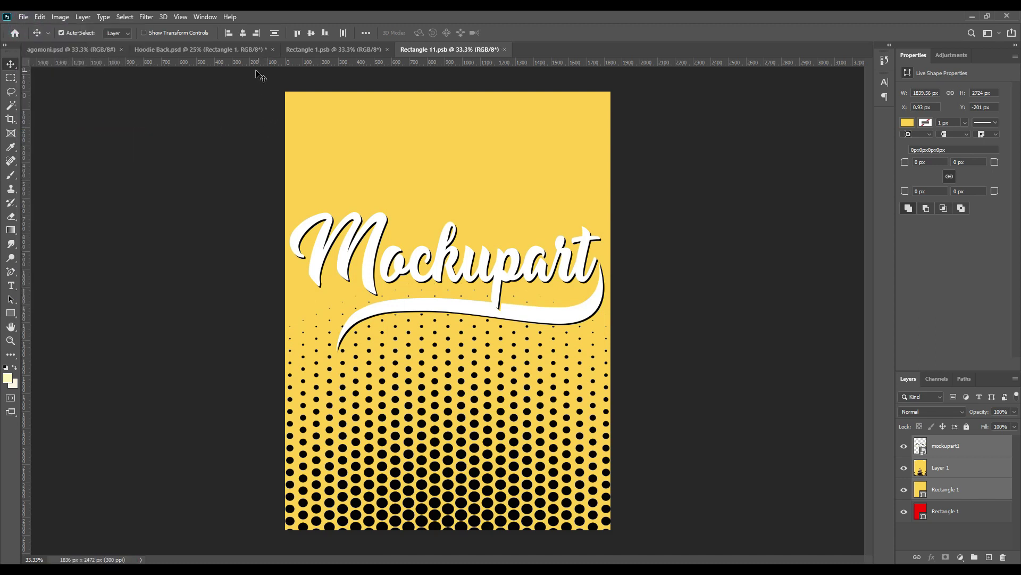
click(215, 48)
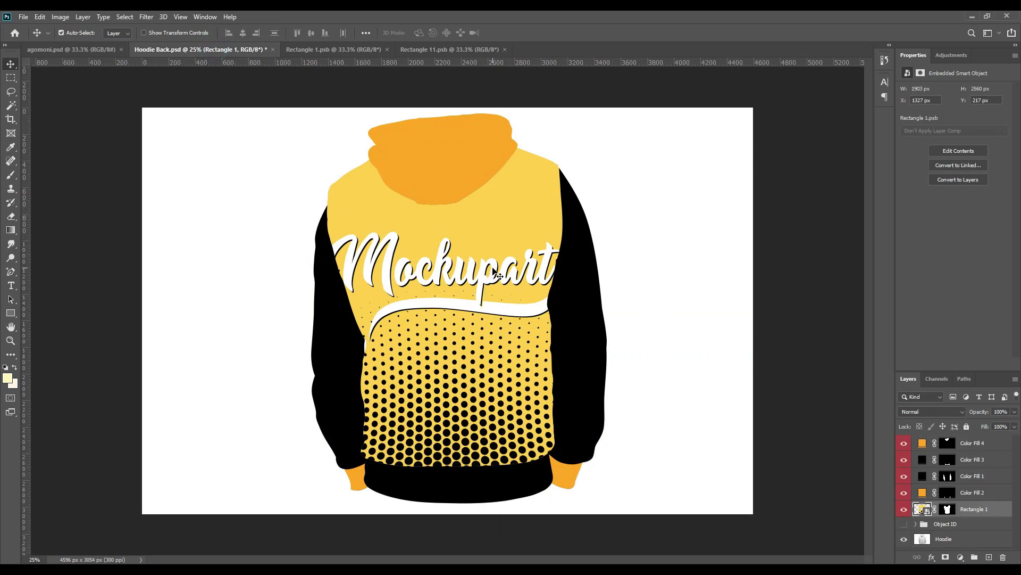
Recolor the cuffs to f2d03c and the hood to f3d03d by sampling the yellow of the body design.
double_click(923, 494)
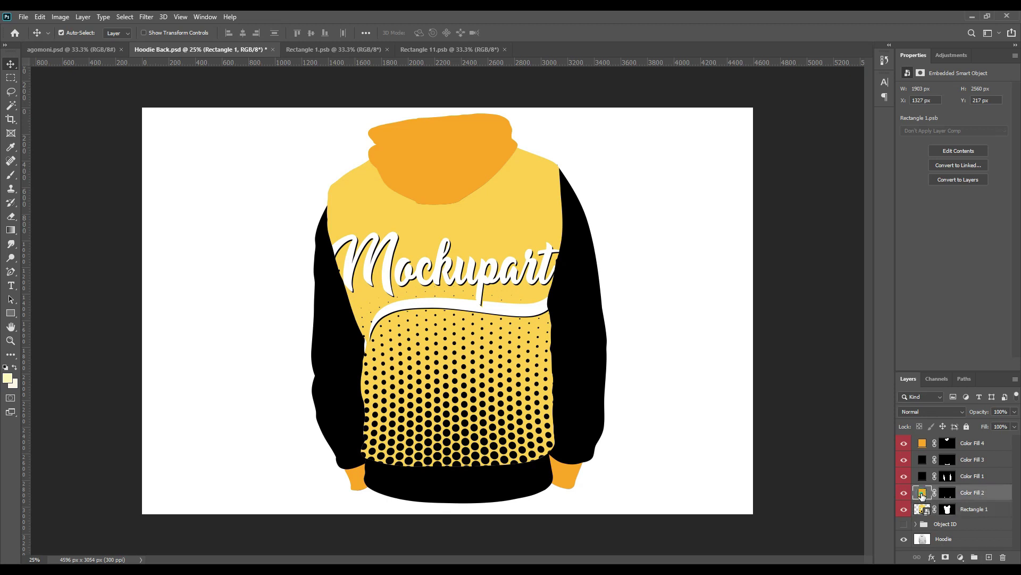
click(514, 227)
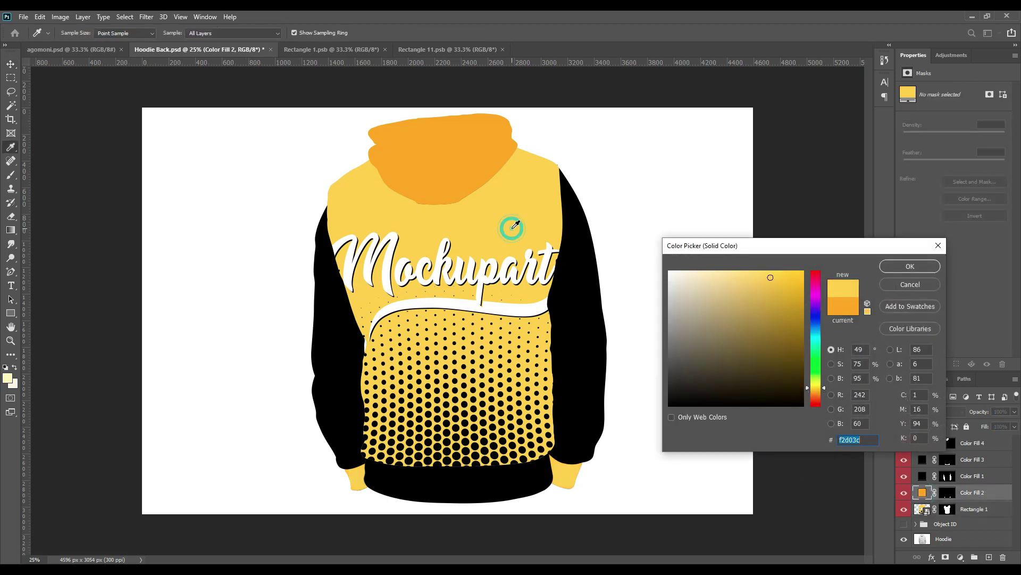
click(910, 266)
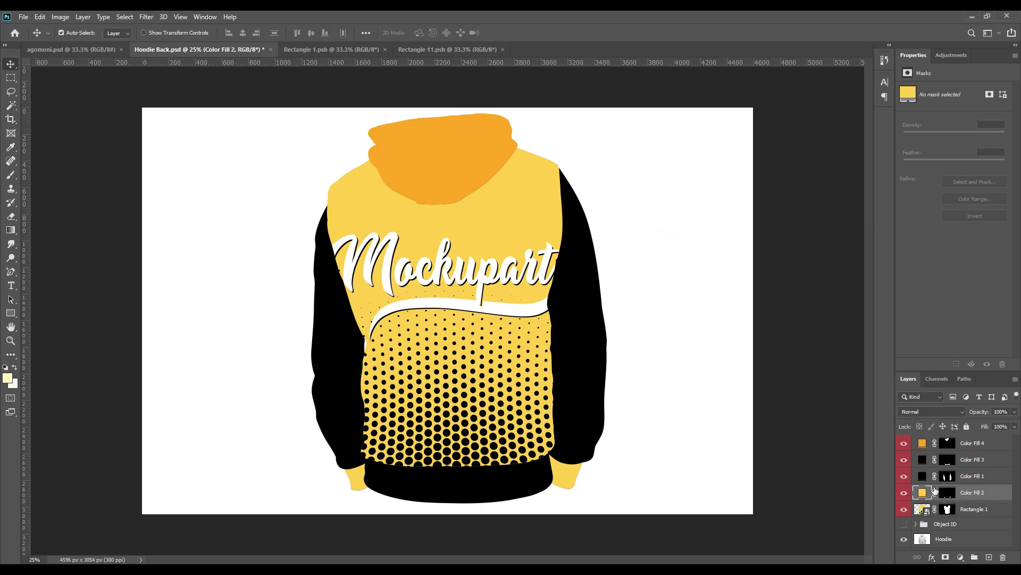
double_click(923, 446)
click(518, 208)
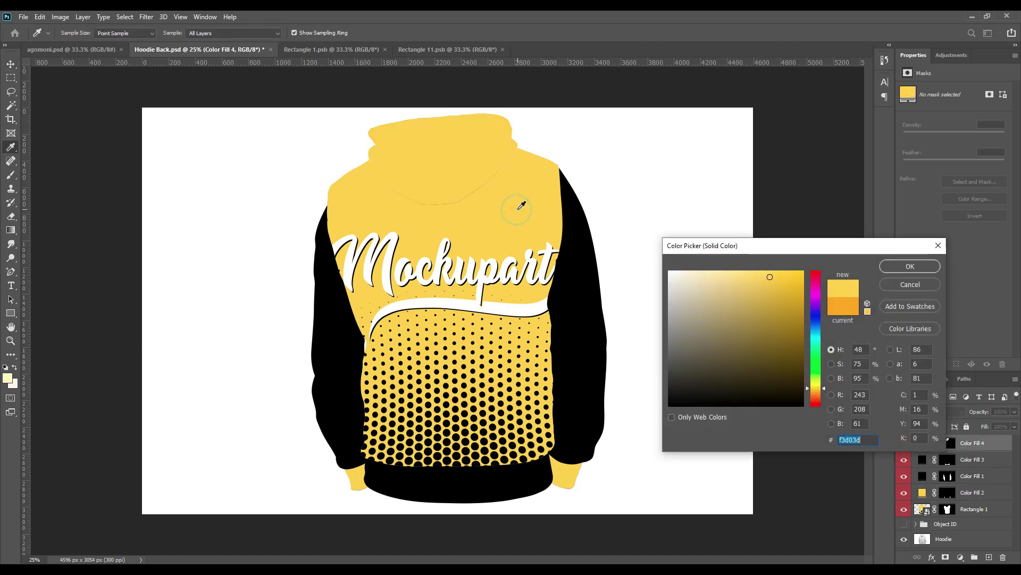
click(917, 271)
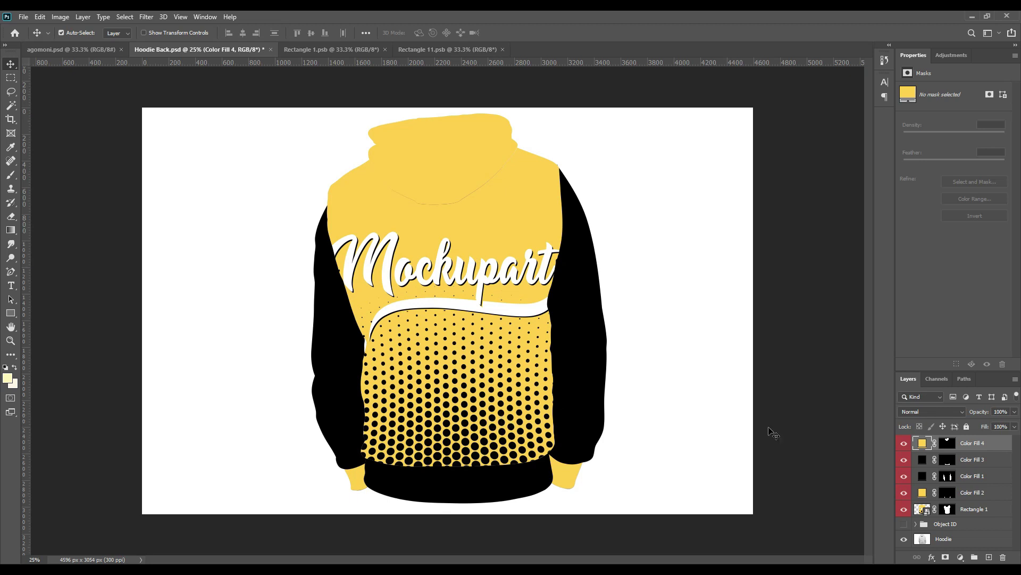
Load the masks of all four Color Fill layers and Rectangle 1 as one combined selection of the whole hoodie.
mouse_move(945, 449)
mouse_down()
mouse_move(951, 475)
mouse_move(948, 448)
mouse_up()
ctrl+click(948, 449)
ctrl+shift+click(947, 459)
ctrl+shift+click(947, 476)
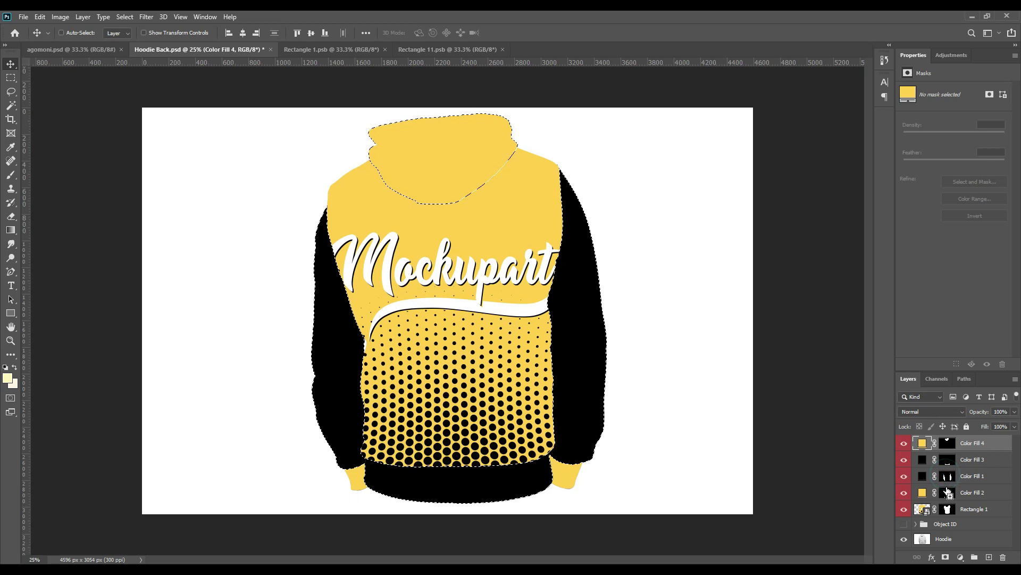
ctrl+shift+click(948, 510)
Copy the selected area of the Hoodie layer to a new layer and move it to the top of the layer stack.
click(952, 544)
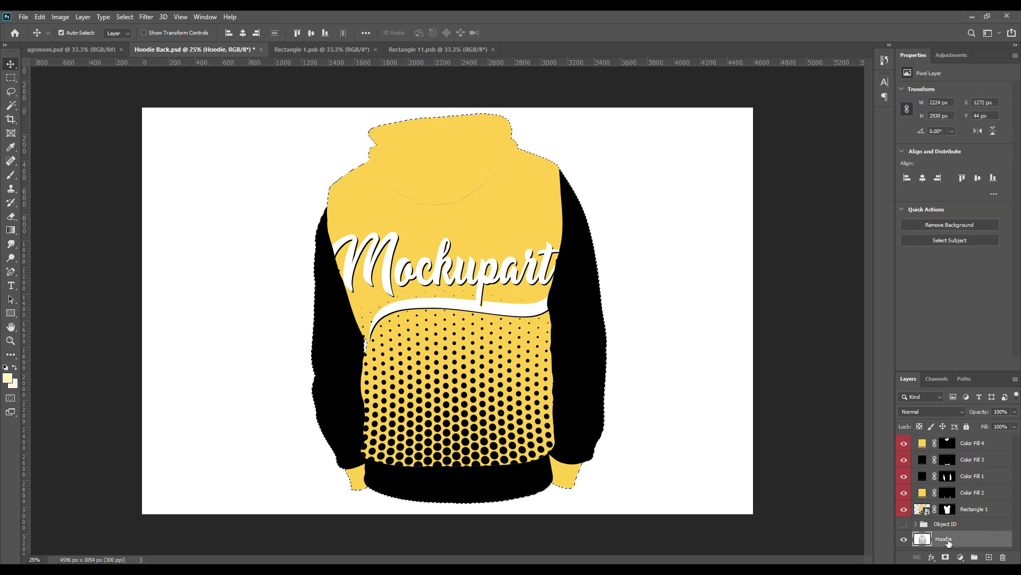
key(ctrl+j)
drag(974, 542, 977, 440)
click(975, 446)
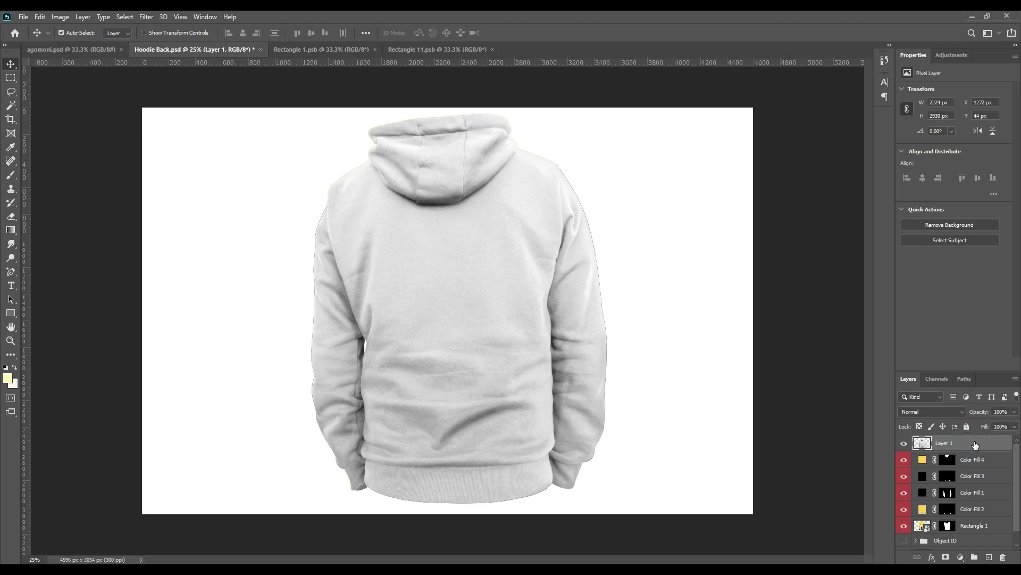
Duplicate the hoodie cutout layer twice, naming the uppermost copy Shadow and the copy below it Midtone.
key(ctrl+j)
key(ctrl+j)
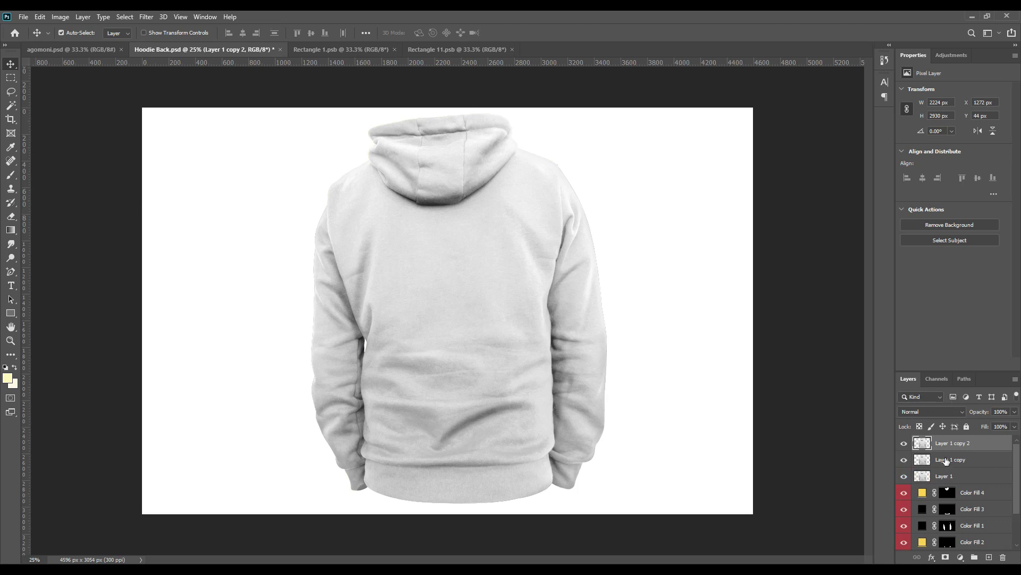
double_click(952, 444)
text(Shadow)
key(Return)
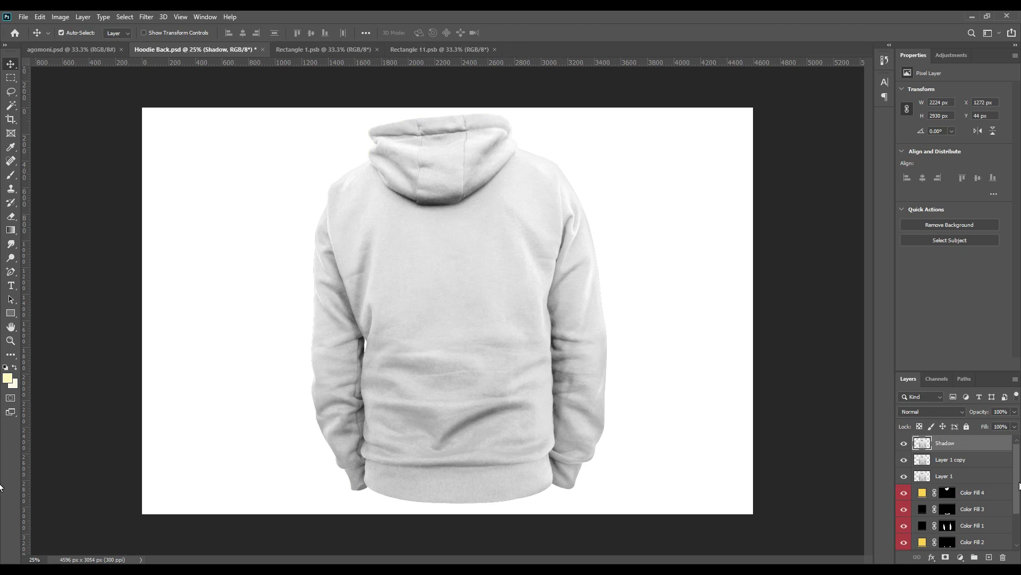
double_click(951, 460)
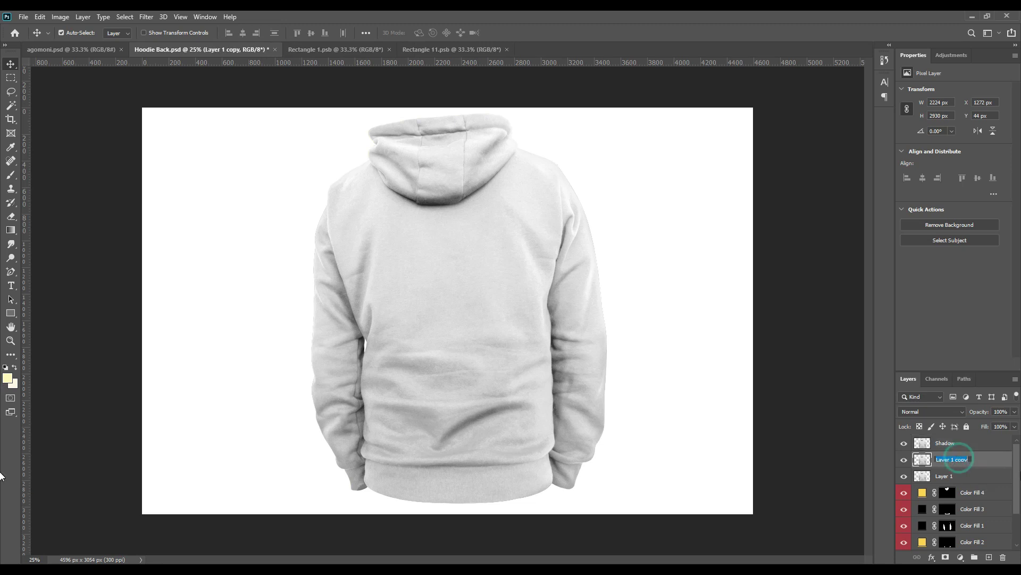
text(Midtone)
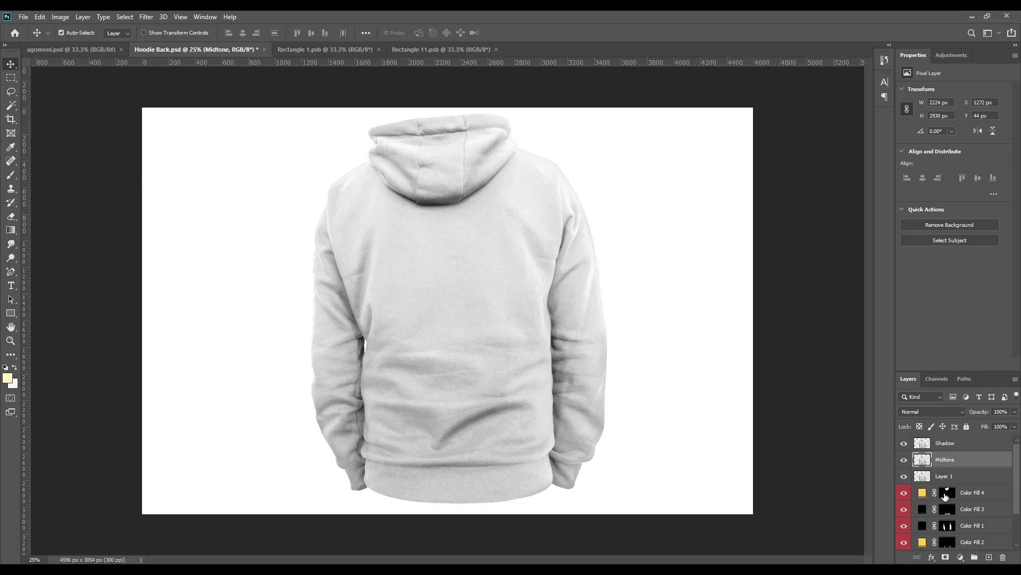
Rename Layer 1 to Light and reorder the three hoodie cutouts so Light is on top, Midtone in the middle and Shadow below.
double_click(945, 475)
text(Light)
key(Return)
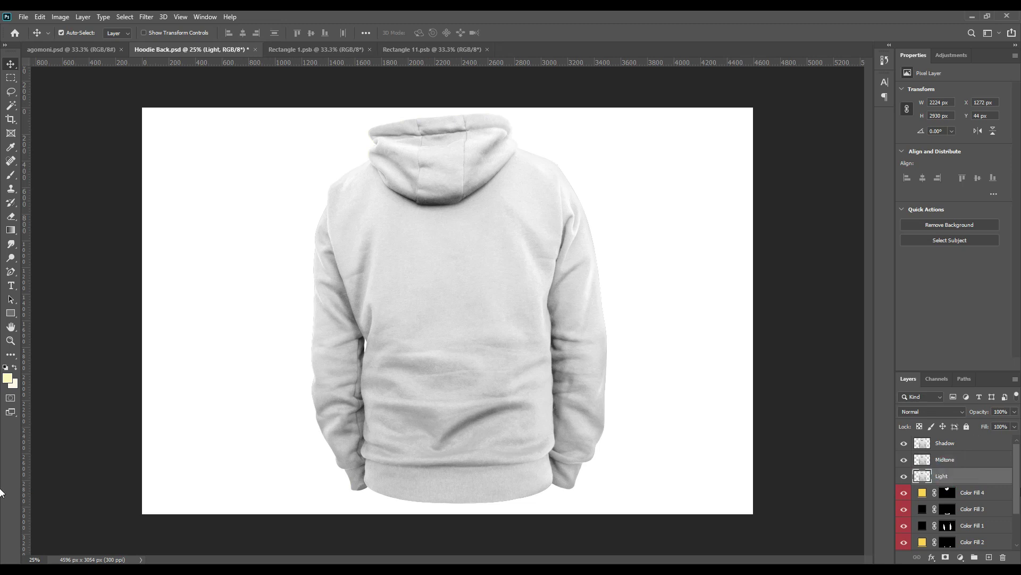
mouse_move(958, 478)
mouse_down()
mouse_move(957, 439)
mouse_move(974, 482)
mouse_up()
click(964, 460)
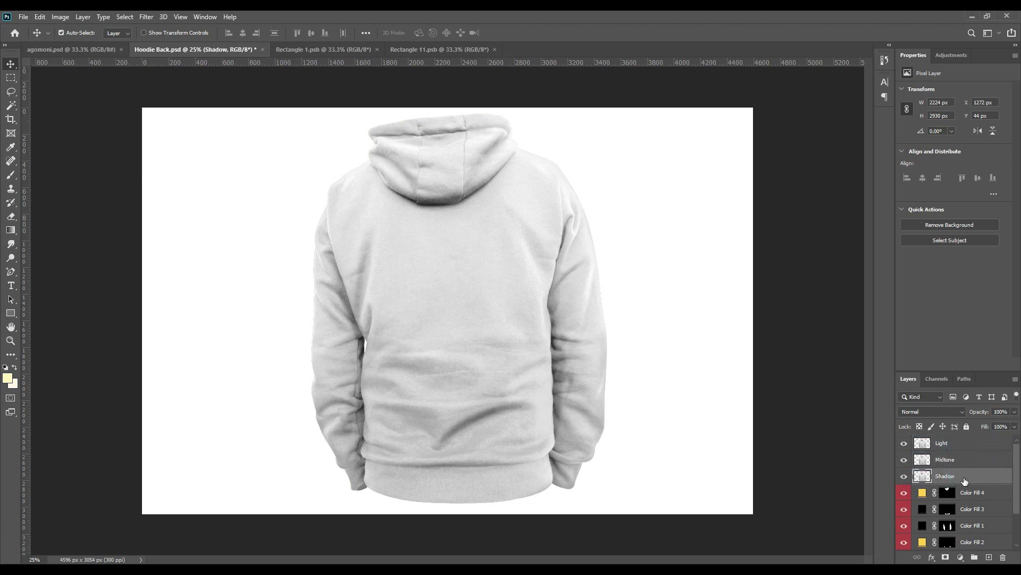
Group the Light, Midtone and Shadow layers together and name the group FX.
shift+click(965, 449)
drag(976, 466, 976, 556)
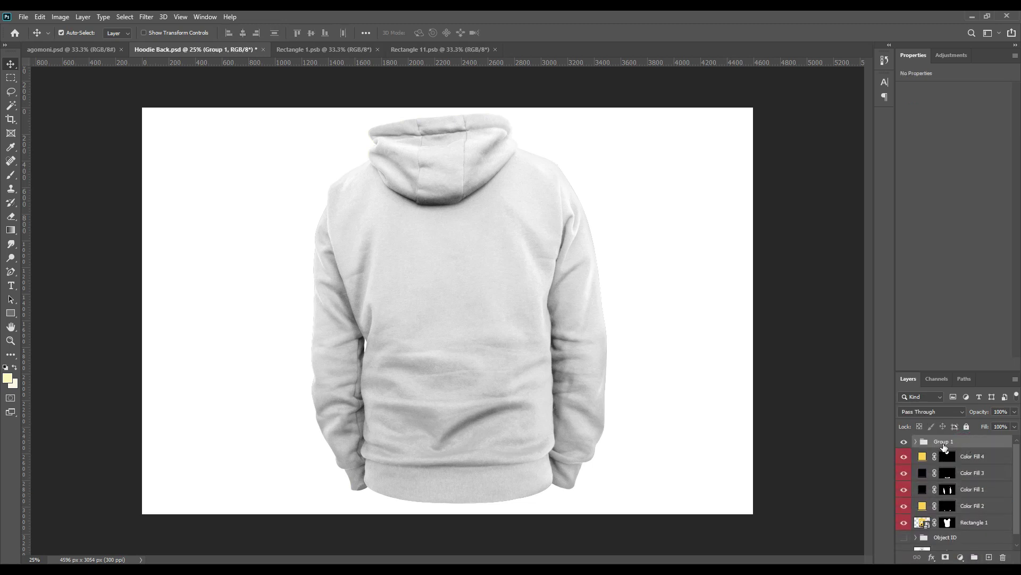
double_click(945, 442)
text(FX)
key(Return)
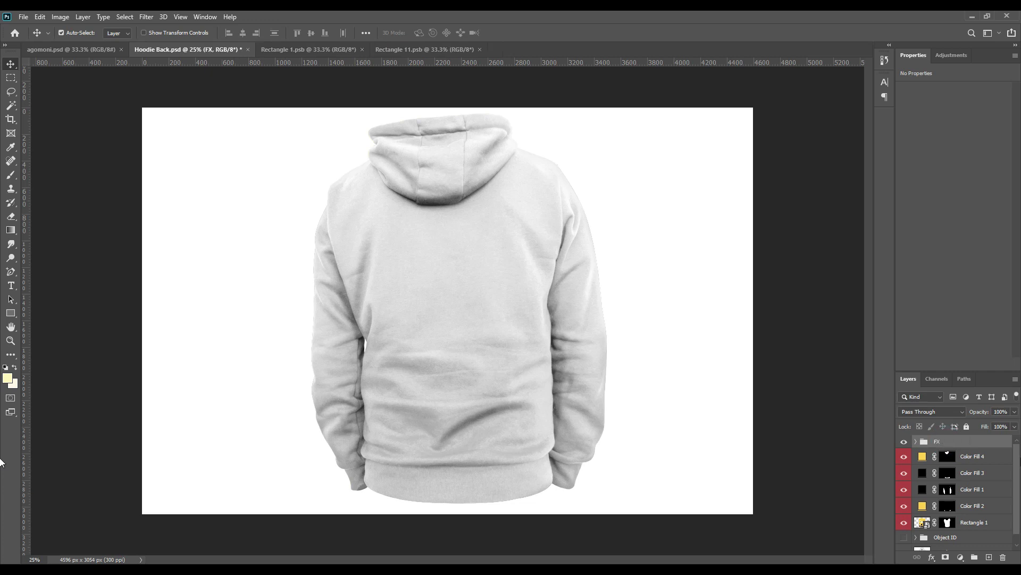
Hide the Light and Midtone layers in the FX group and set the Shadow layer's blend mode to Multiply.
click(917, 443)
click(904, 456)
click(904, 472)
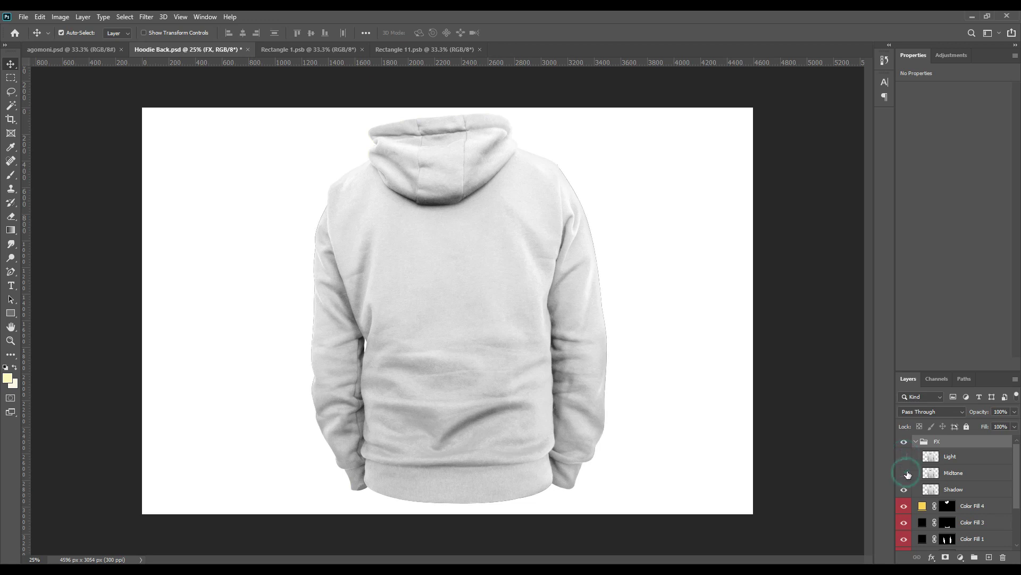
click(955, 489)
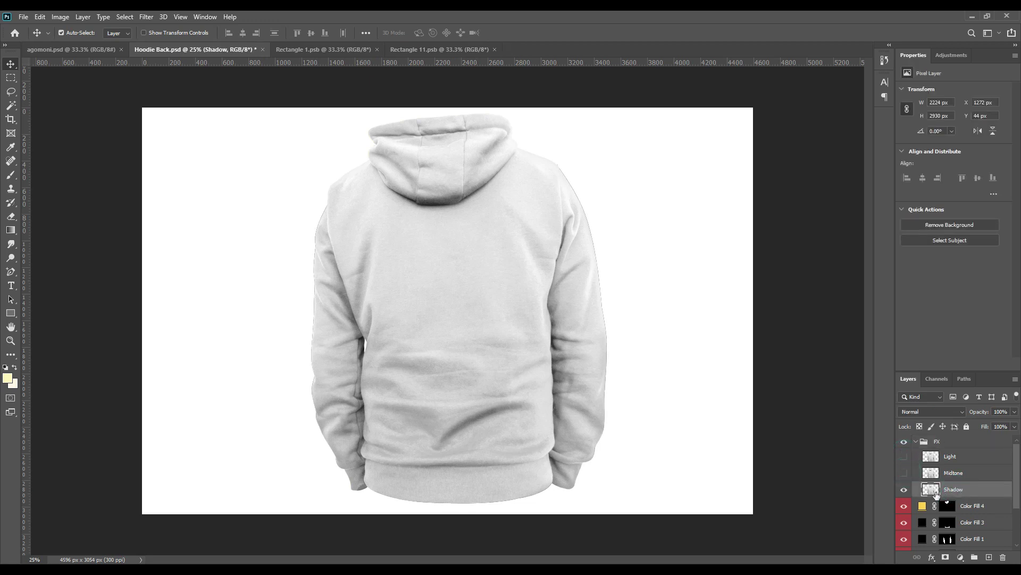
click(952, 410)
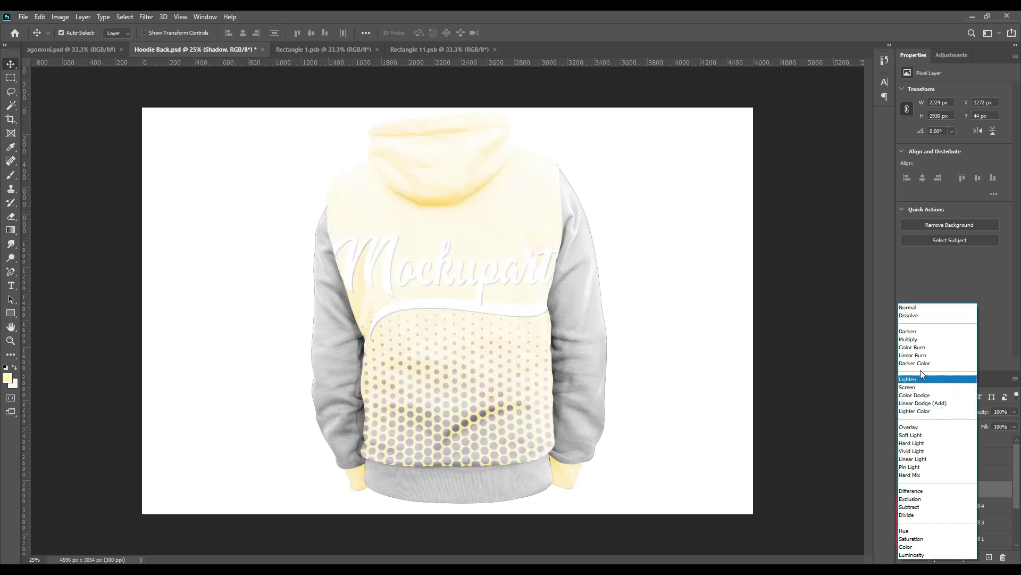
click(917, 341)
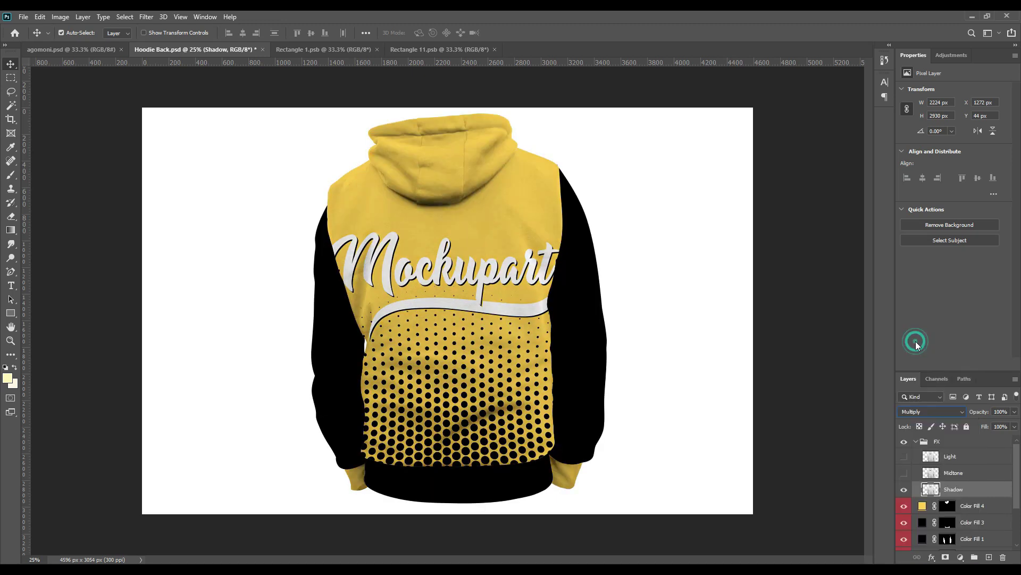
Show the Midtone layer and set its blend mode to Linear Dodge (Add).
click(905, 473)
click(953, 472)
click(946, 411)
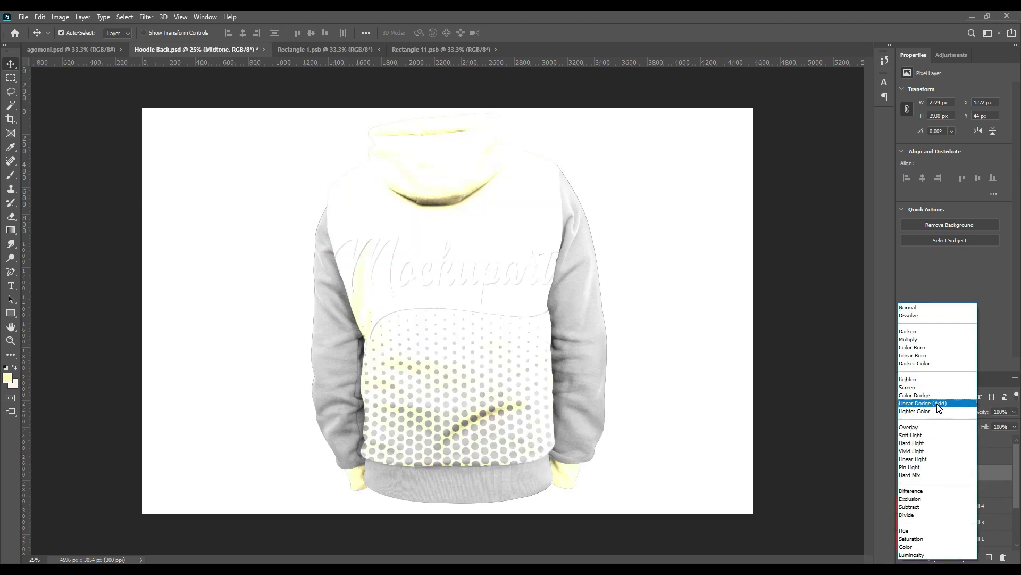
click(937, 404)
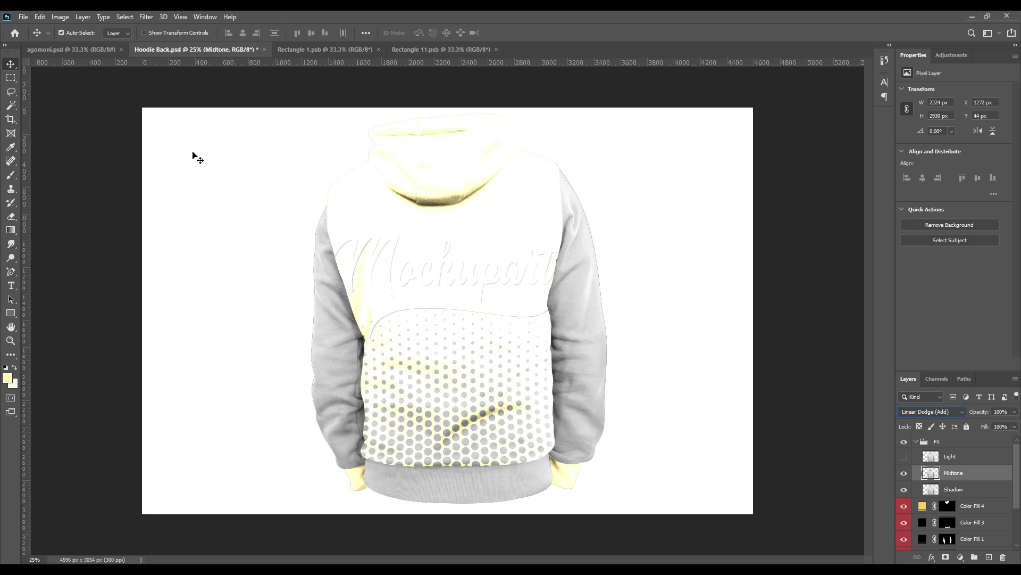
Apply a Levels adjustment to the Midtone layer with input black at 213 and output white at 40.
click(56, 17)
mouse_move(95, 44)
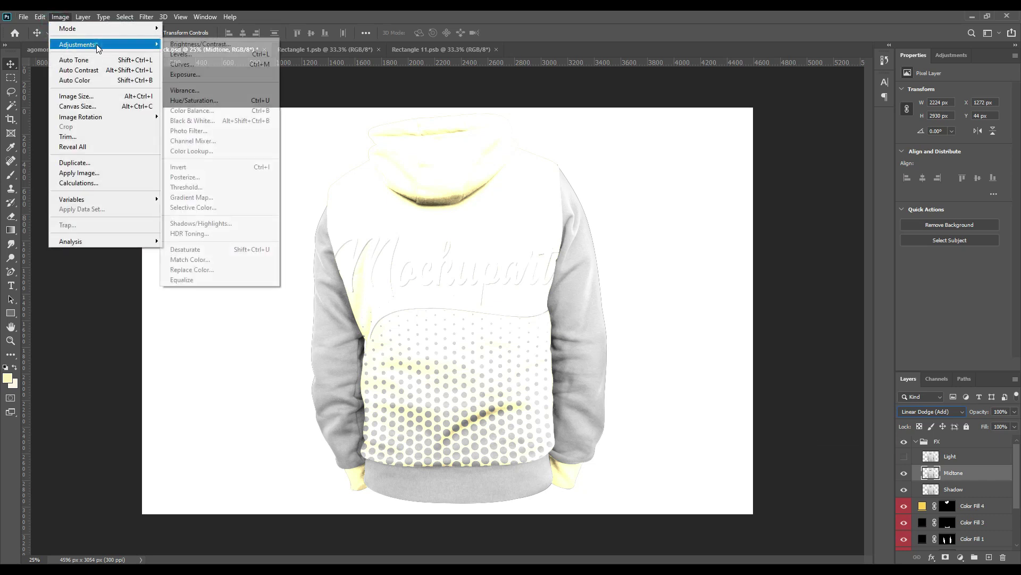
click(212, 54)
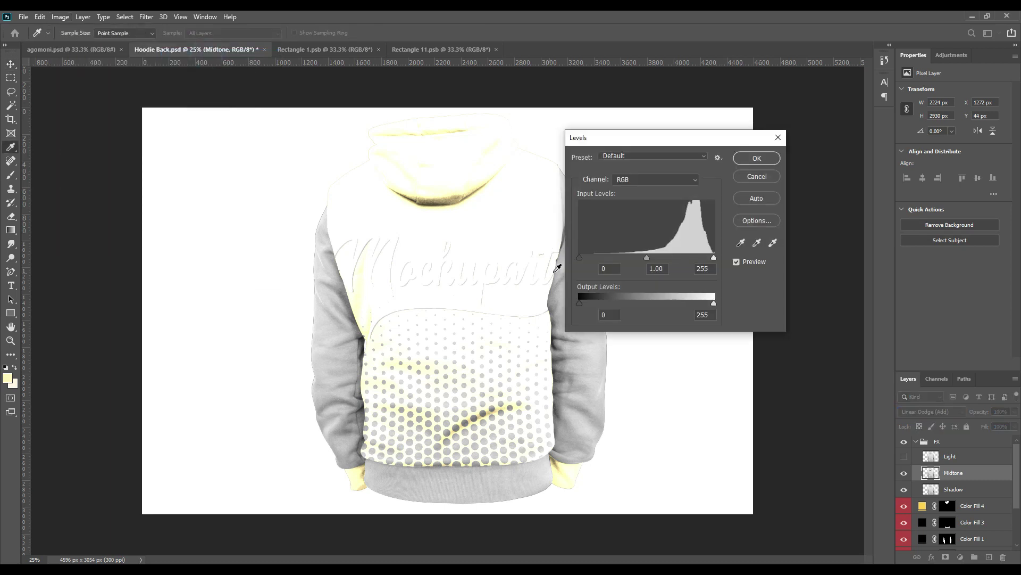
drag(580, 257, 692, 257)
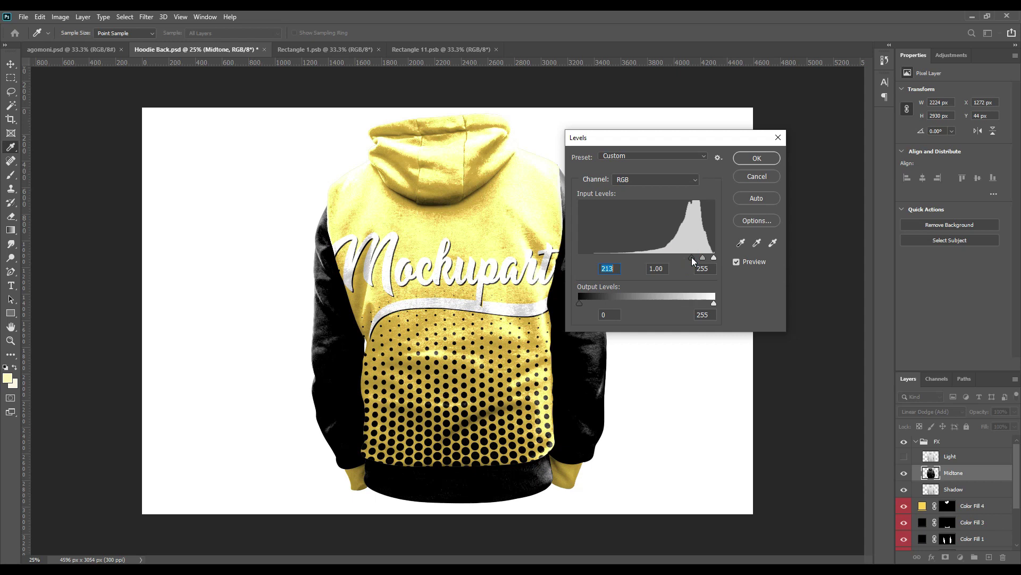
drag(715, 302, 602, 303)
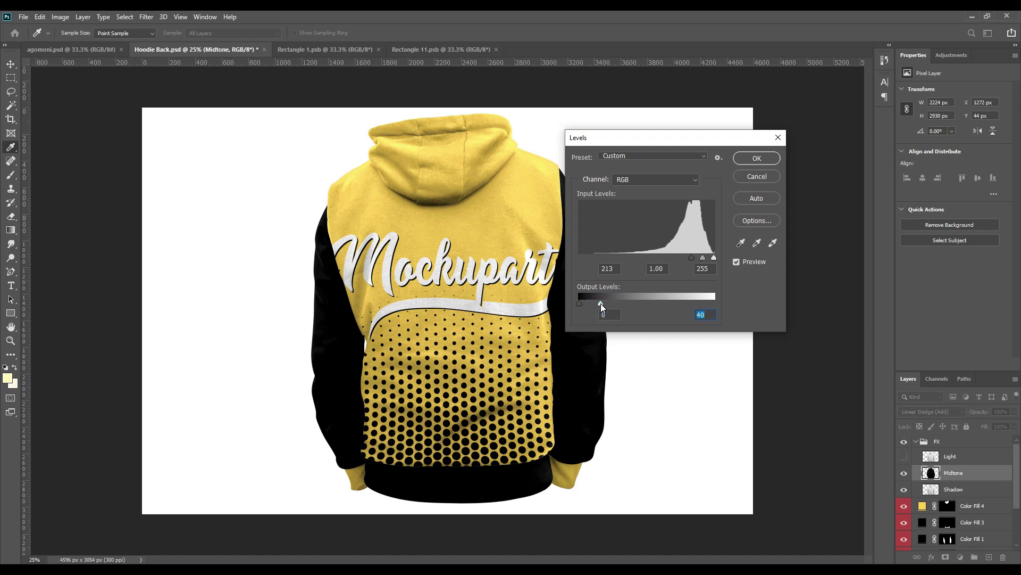
click(743, 155)
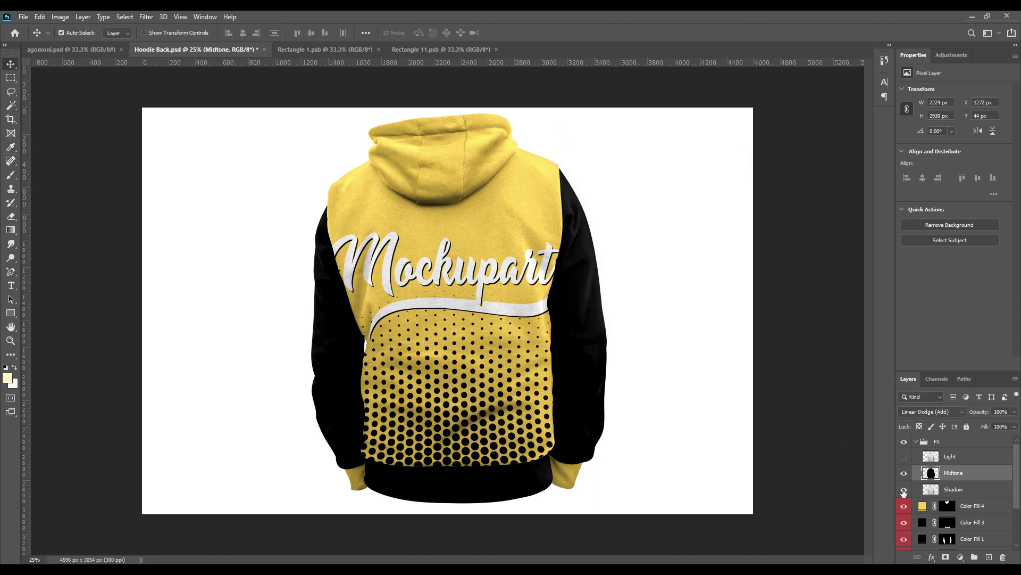
Show the Light layer and set its blend mode to Screen.
click(904, 456)
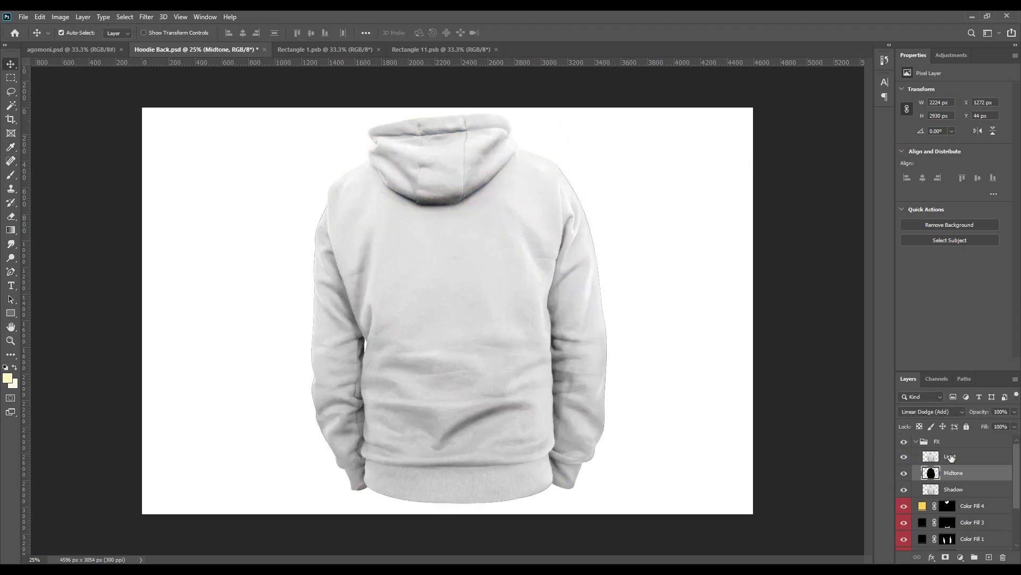
click(951, 458)
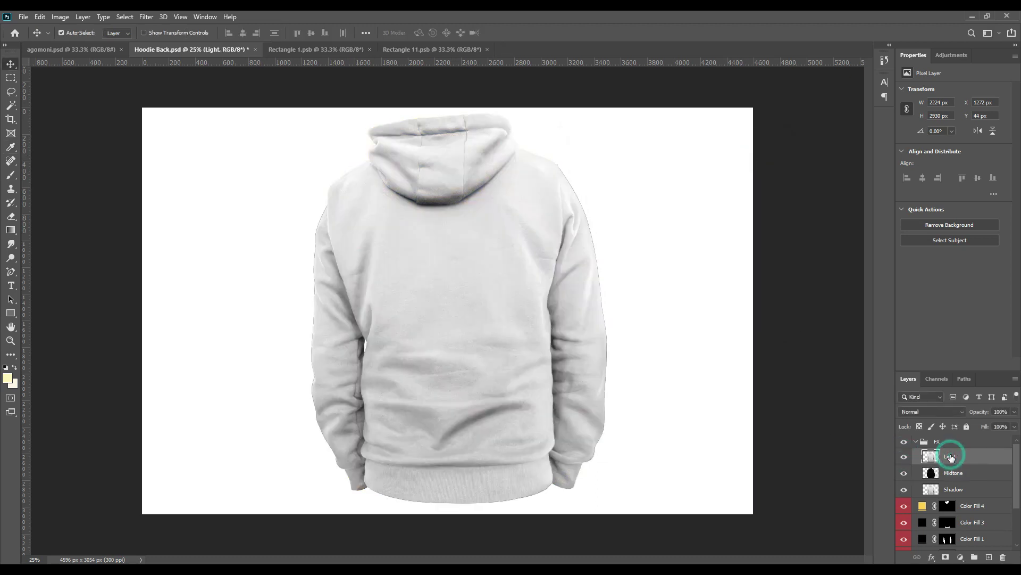
click(948, 414)
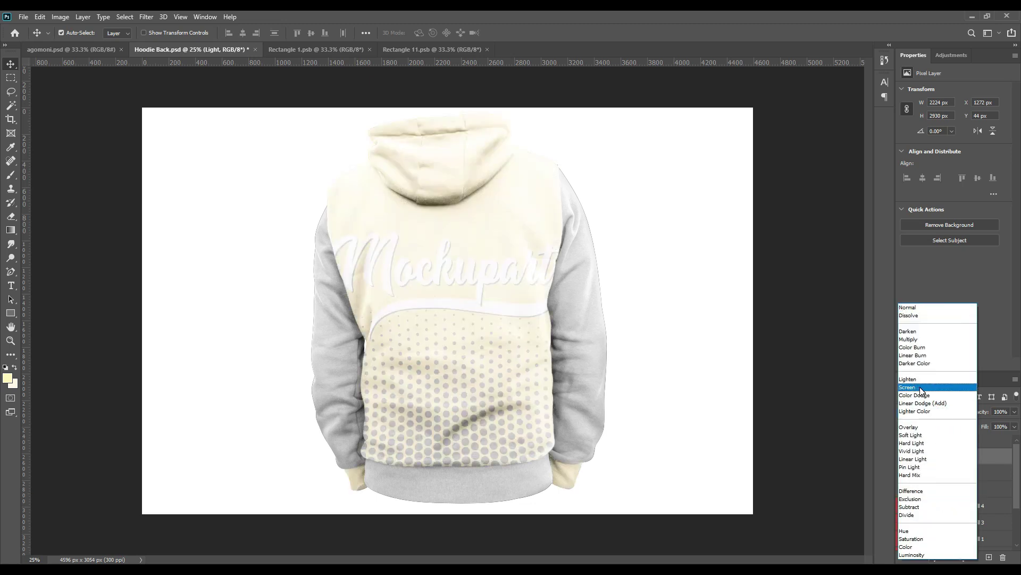
click(922, 388)
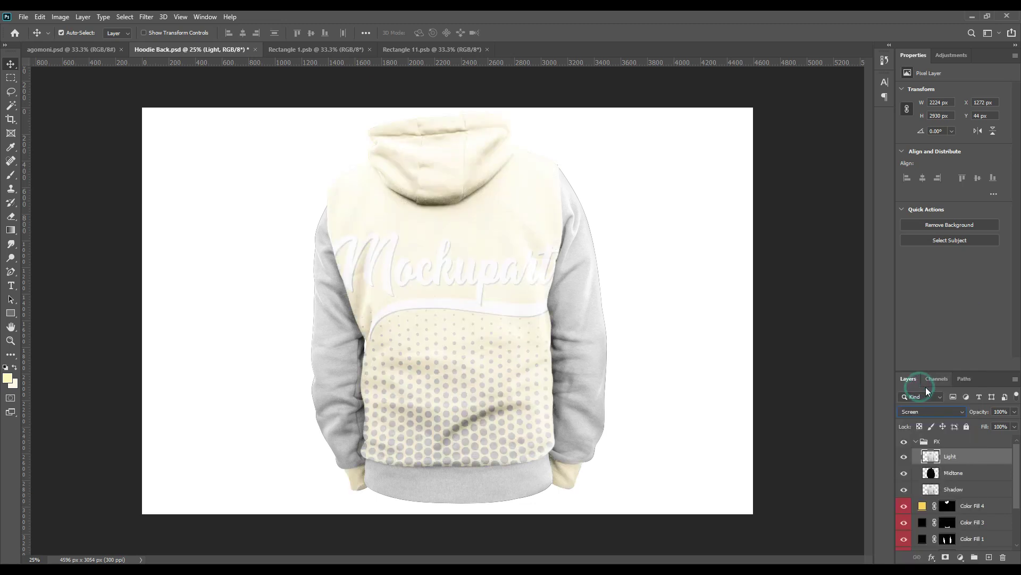
Apply a Levels adjustment to the Light layer with input black at 197 and output white at 112.
click(62, 18)
click(69, 45)
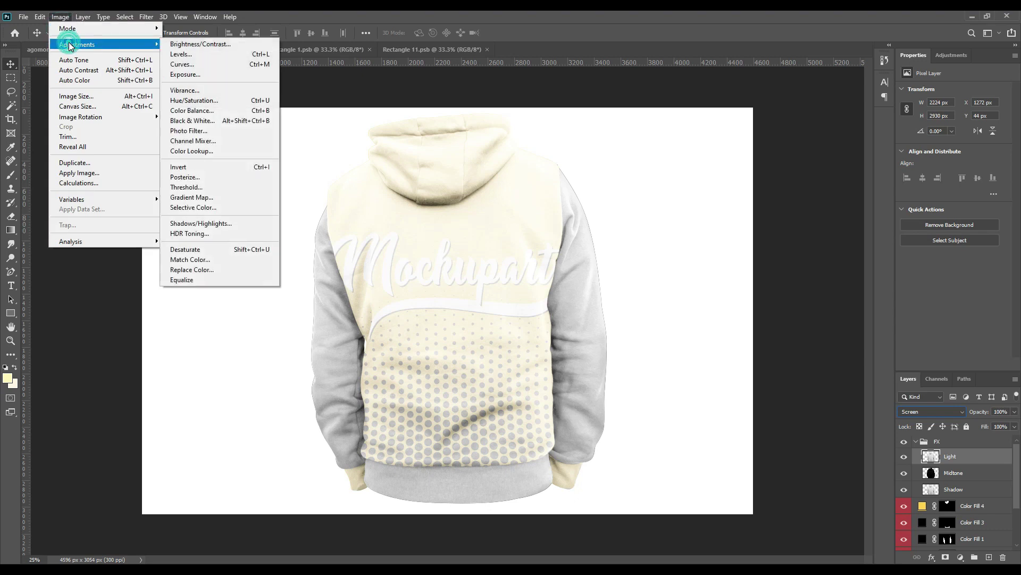
click(181, 54)
drag(579, 258, 683, 260)
drag(714, 304, 639, 302)
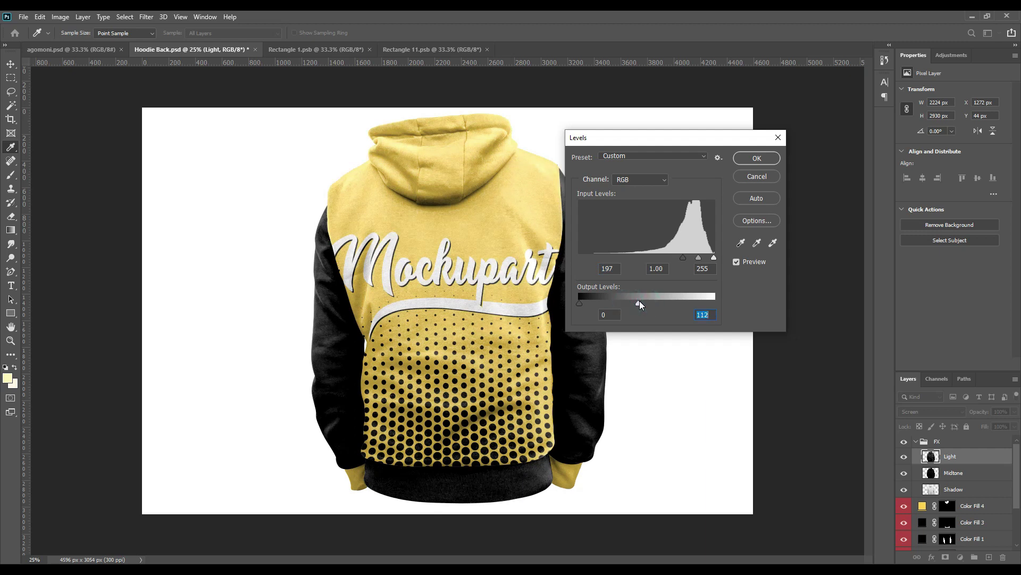
click(750, 157)
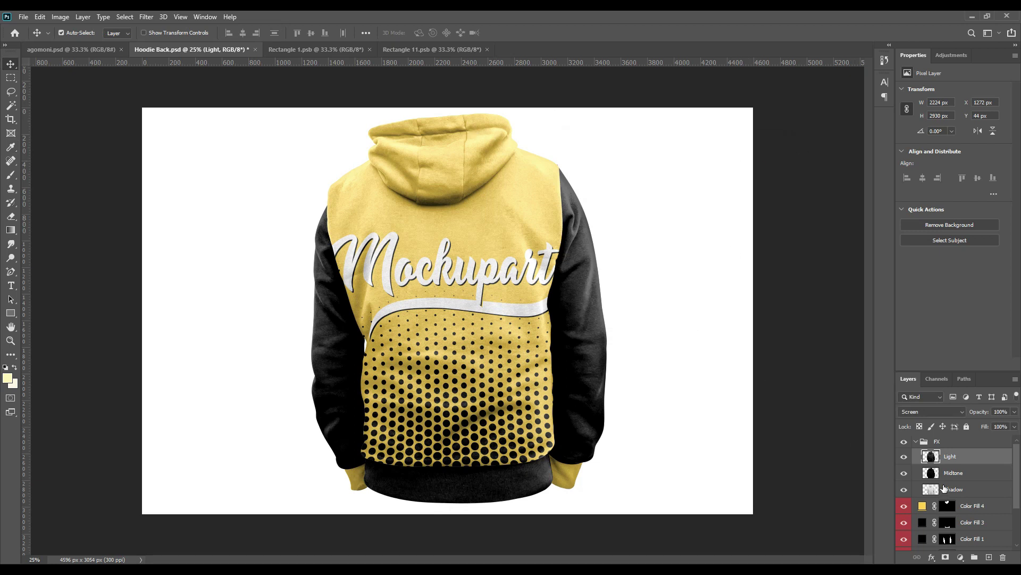
Collapse the FX group and add a Solid Color fill layer in ffdd95 directly above the Hoodie layer.
click(916, 442)
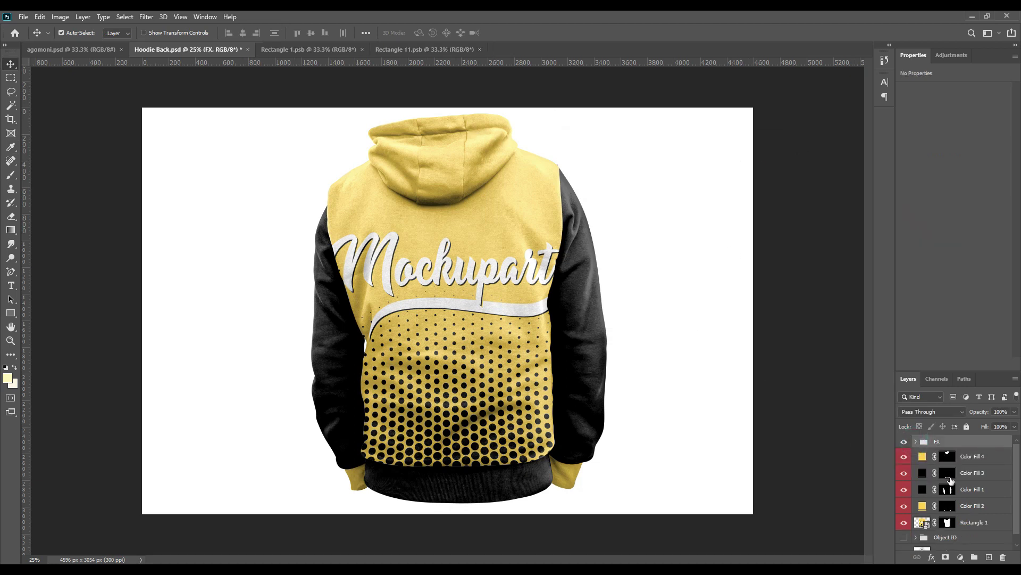
scroll(971, 524, down, 1)
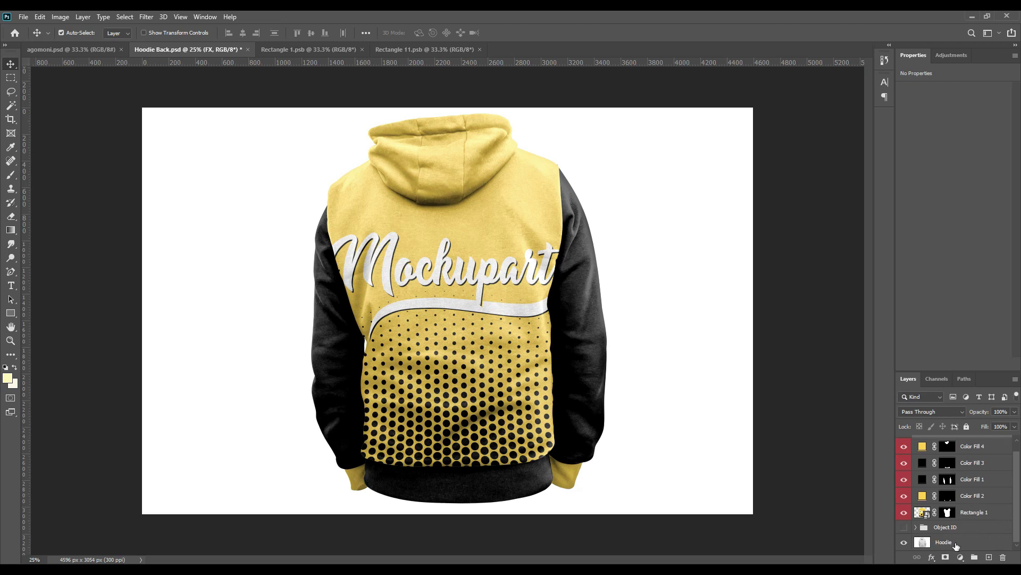
click(956, 544)
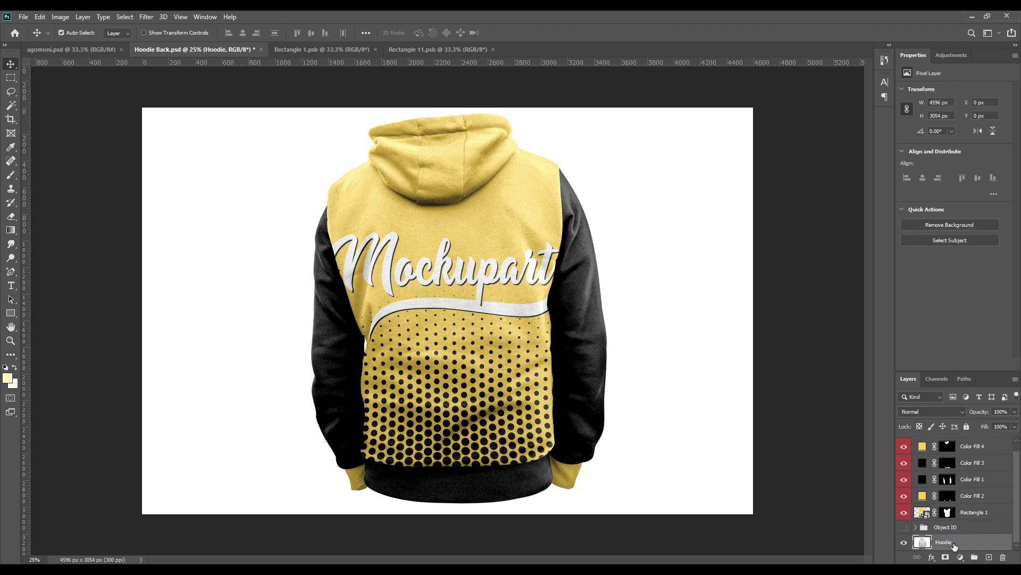
click(963, 546)
click(961, 557)
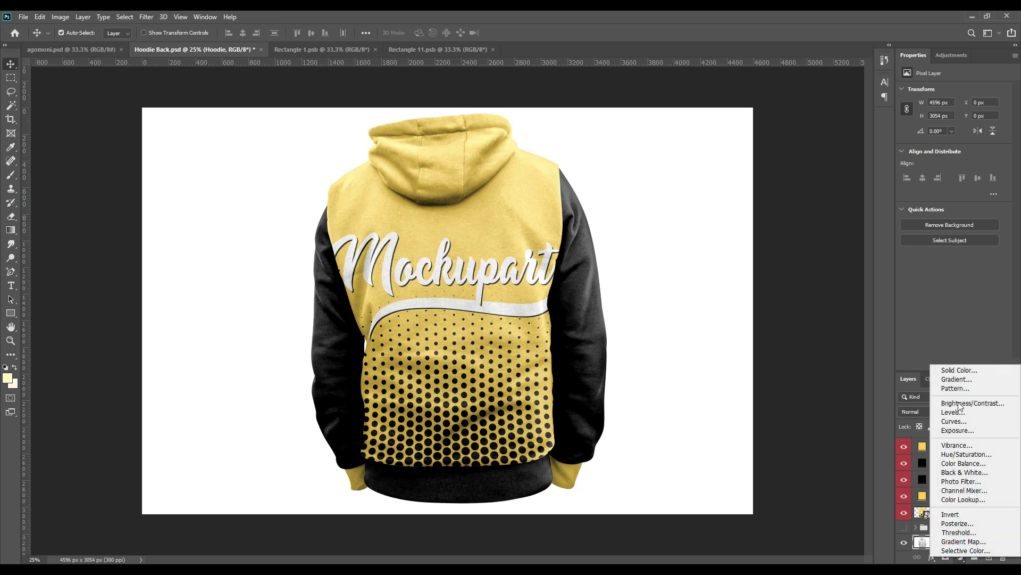
click(959, 370)
click(551, 162)
drag(816, 388, 816, 390)
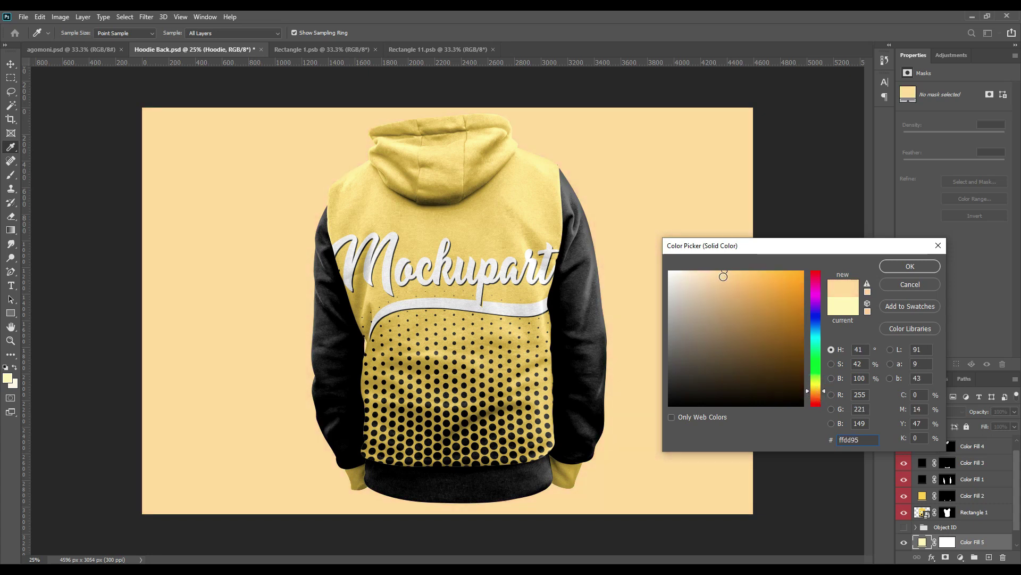
click(906, 266)
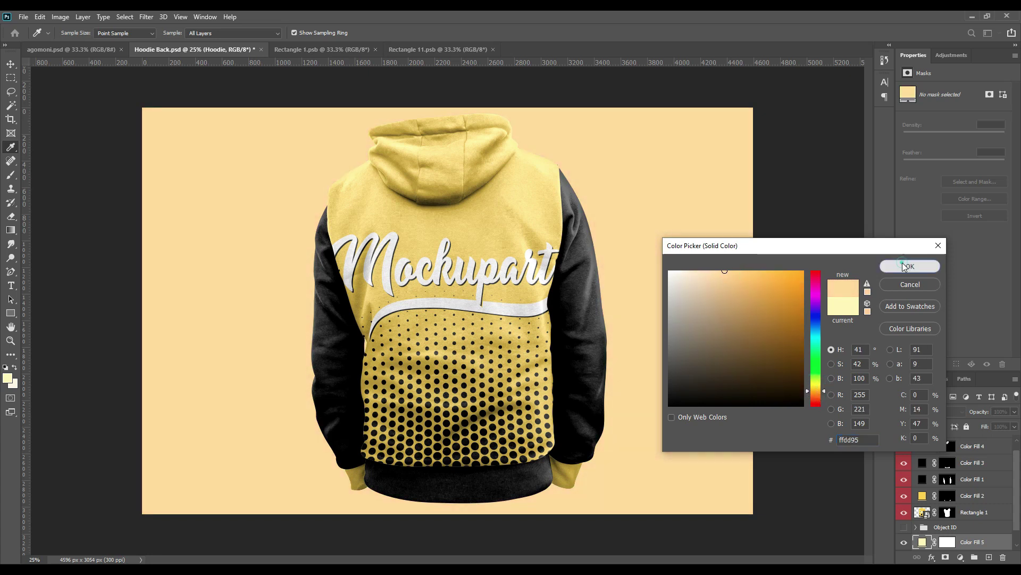
Set the background color fill layer's blend mode to Linear Burn and deselect all layers.
click(937, 413)
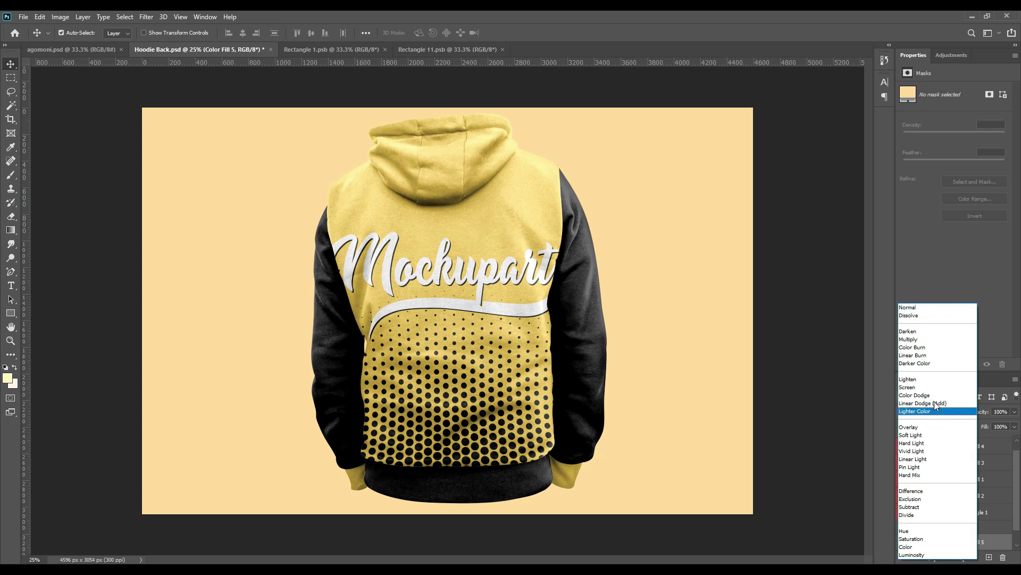
click(918, 355)
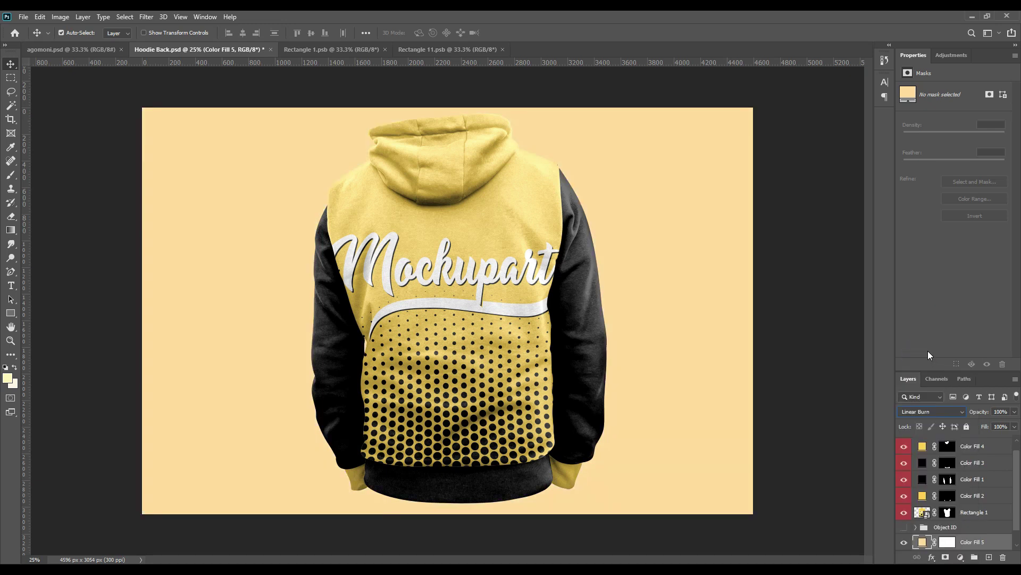
click(797, 360)
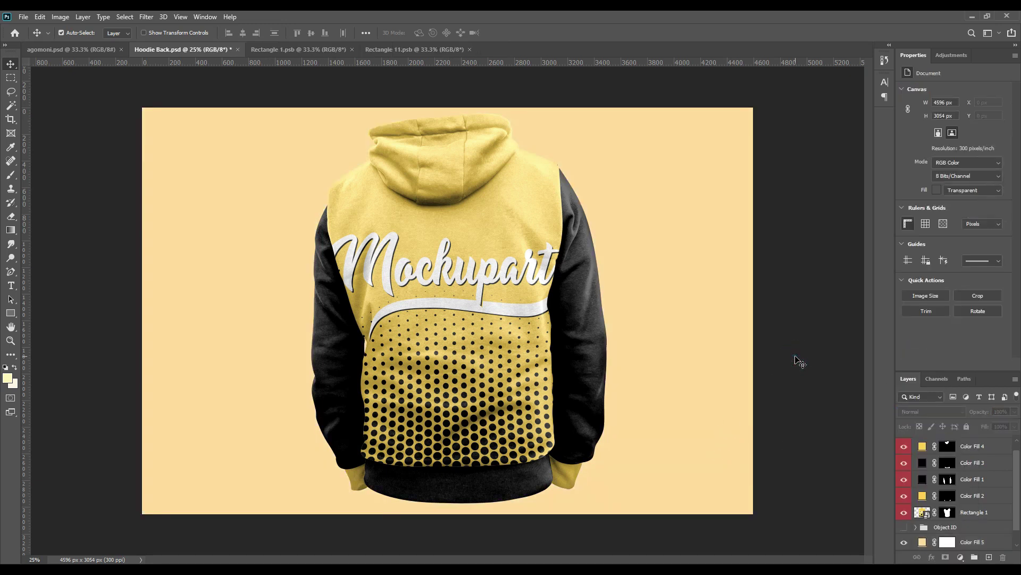
scroll(949, 514, up, 1)
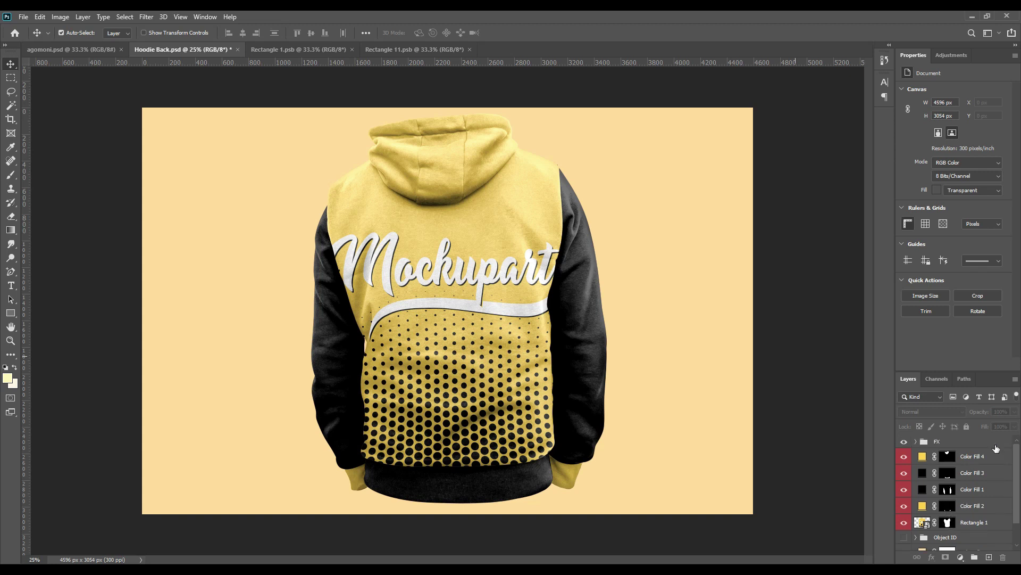